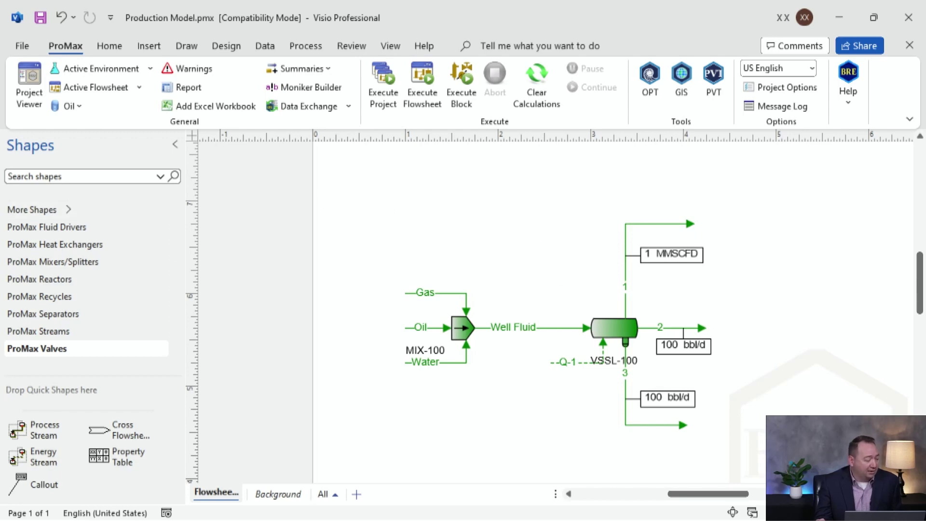
- In PI System Explorer, copy the cell with the tag name Facilities.GoodBull.FacilityA.Well1.GasC7+MW, and return to the ProMax model
{"action": "key", "text": "alt+Tab"}
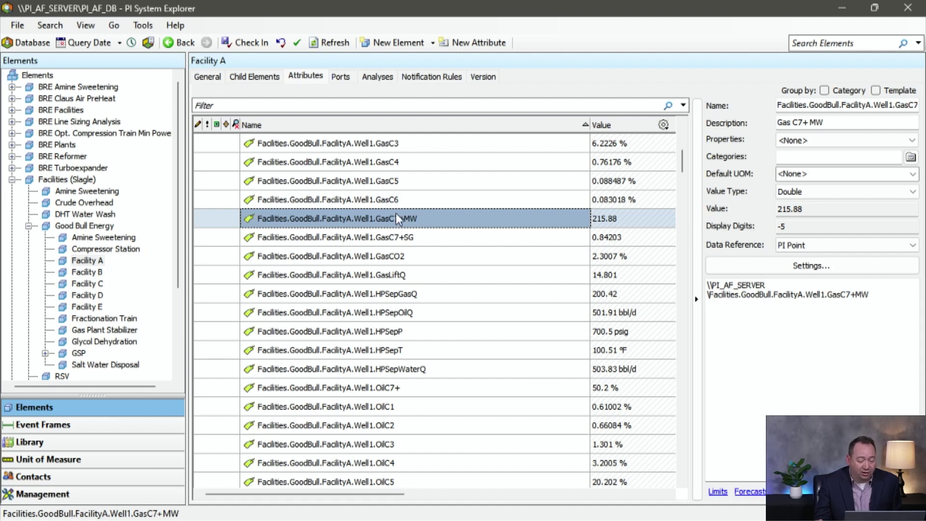
{"action": "right_click", "coordinate": [388, 224]}
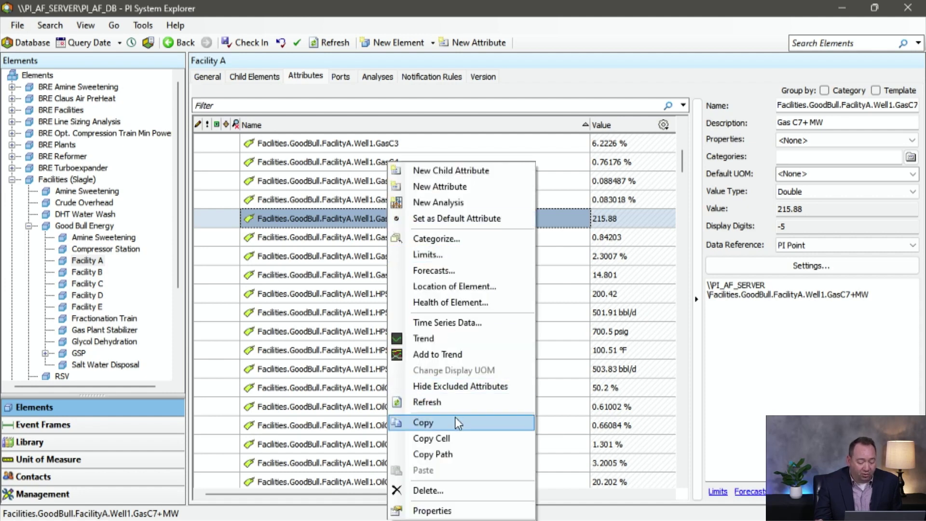
{"action": "left_click", "coordinate": [458, 440]}
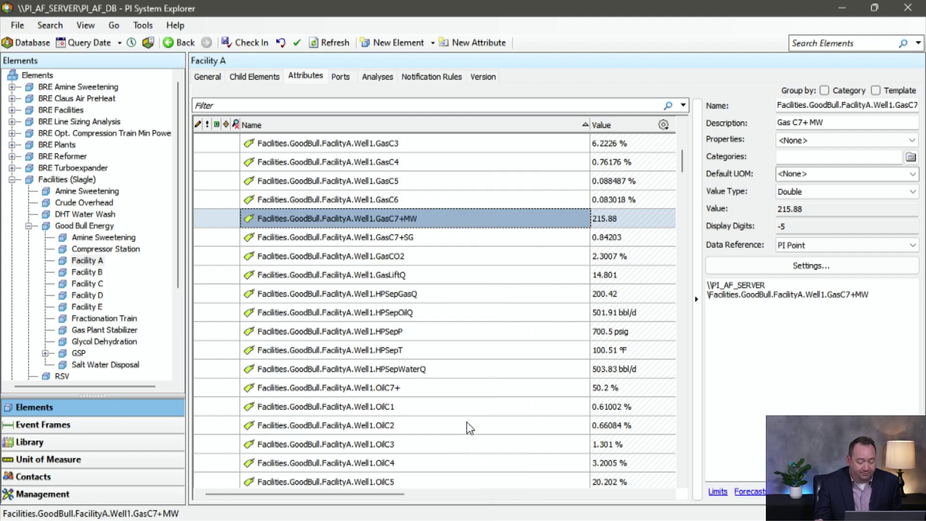
{"action": "left_click", "coordinate": [841, 9]}
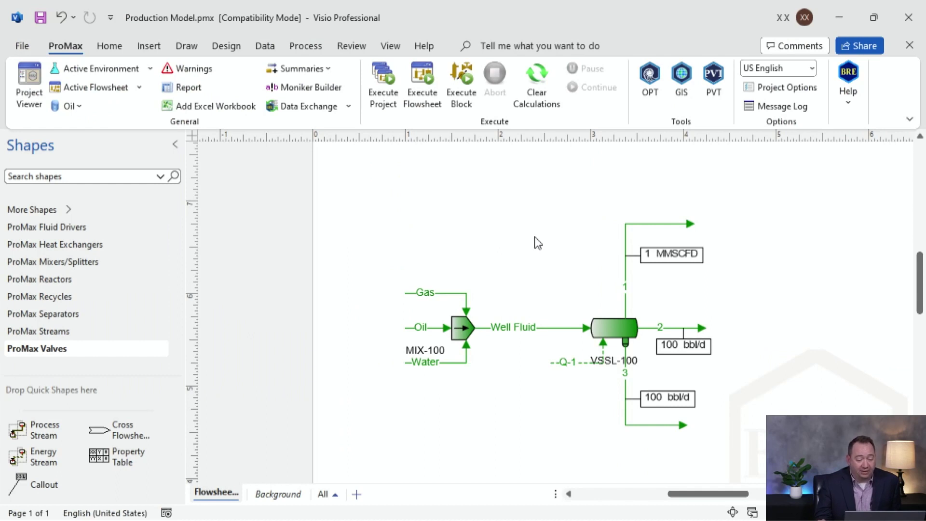
- Add a data exchange source of type PI named PI to the project
{"action": "left_click", "coordinate": [303, 110]}
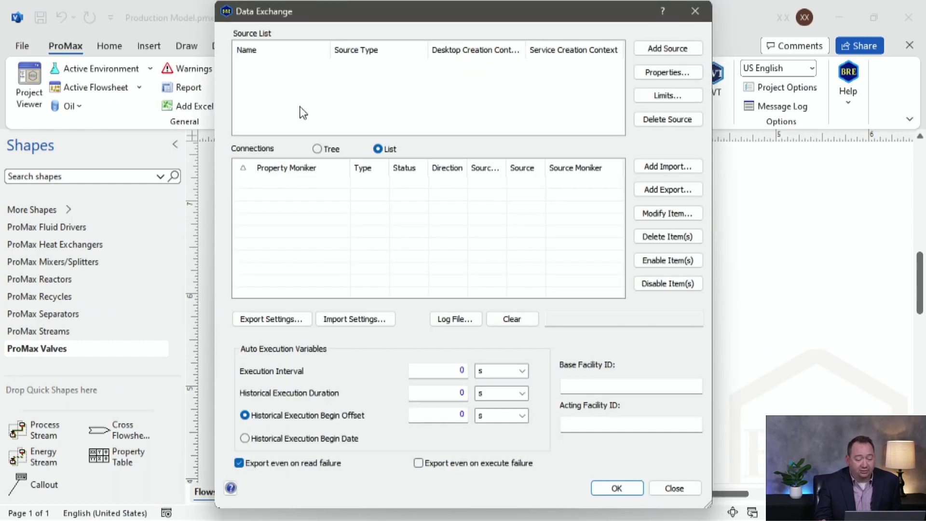
{"action": "left_click", "coordinate": [659, 51]}
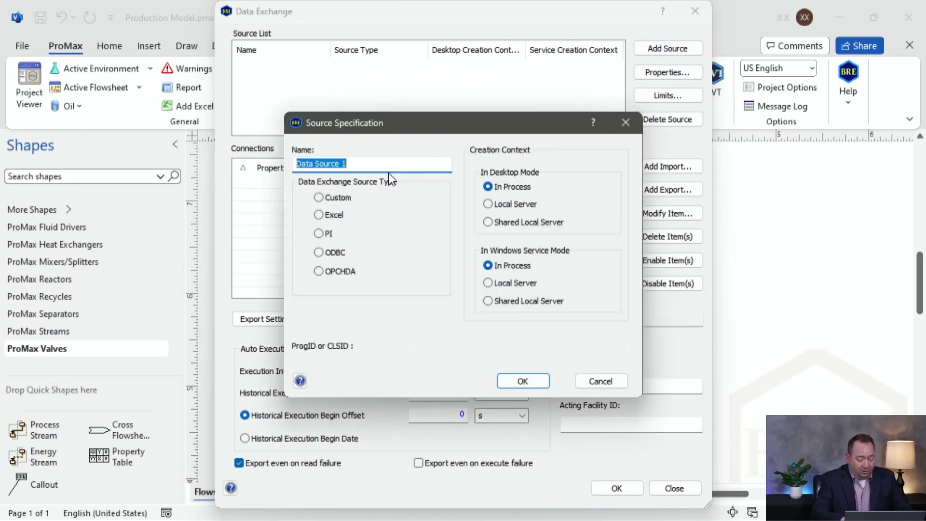
{"action": "type", "text": "PI"}
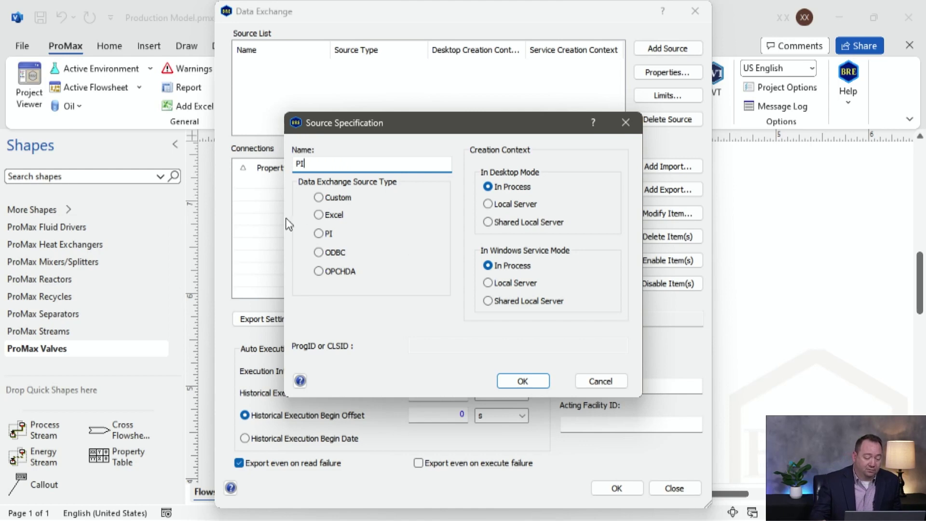
{"action": "left_click", "coordinate": [318, 233]}
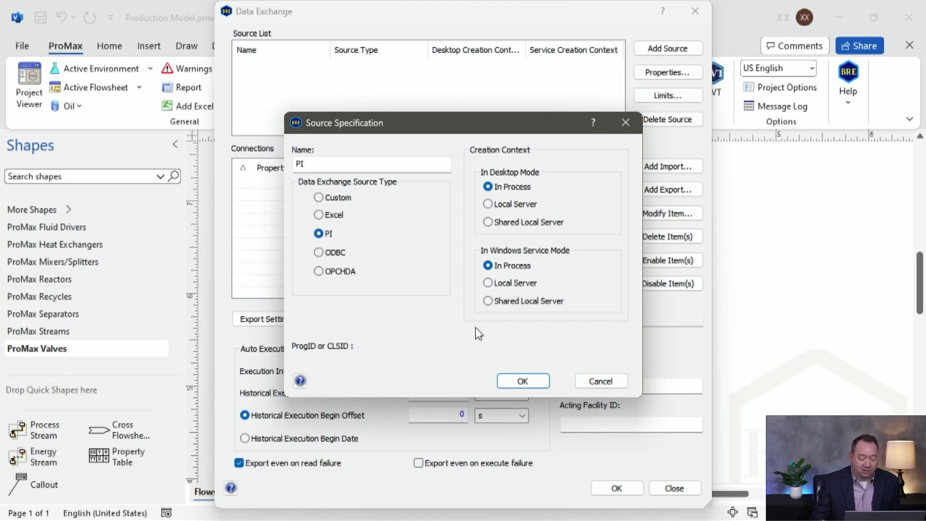
{"action": "left_click", "coordinate": [523, 381]}
{"action": "left_click", "coordinate": [615, 489]}
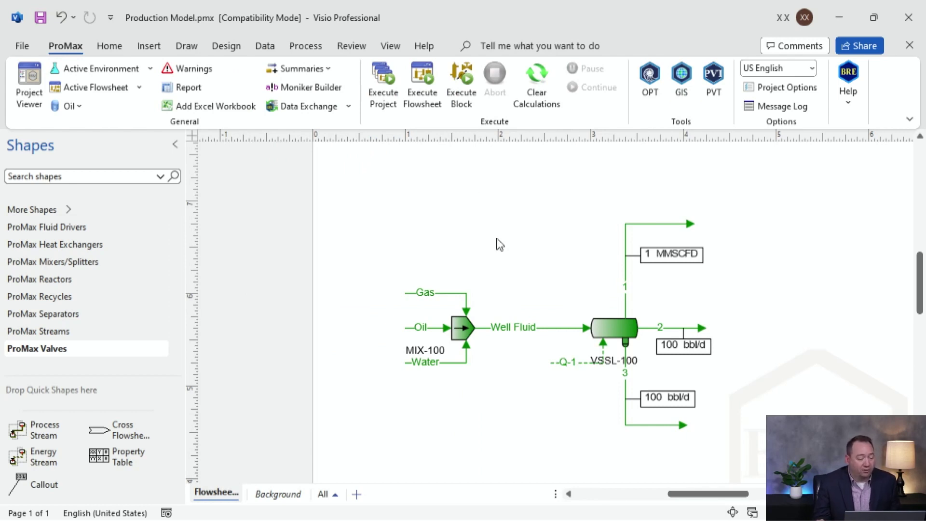
- Start a PI data import for the Molecular Weight of the Gas C7+ oil and name it Gas C7+ MW
{"action": "left_click", "coordinate": [78, 113]}
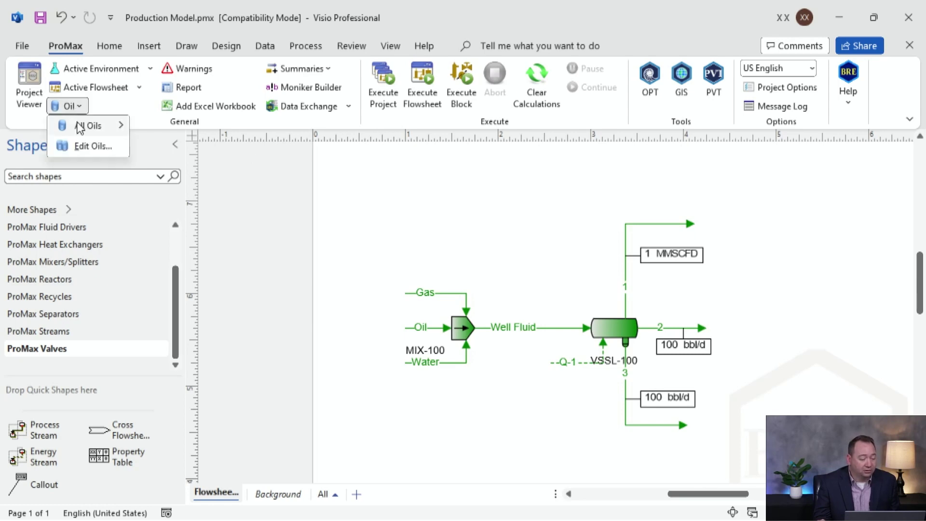
{"action": "mouse_move", "coordinate": [84, 126]}
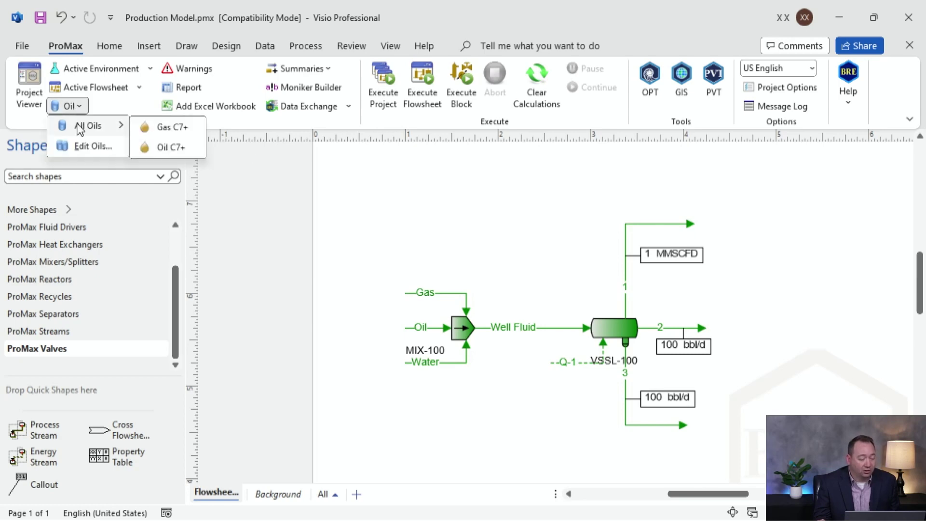
{"action": "left_click", "coordinate": [190, 129]}
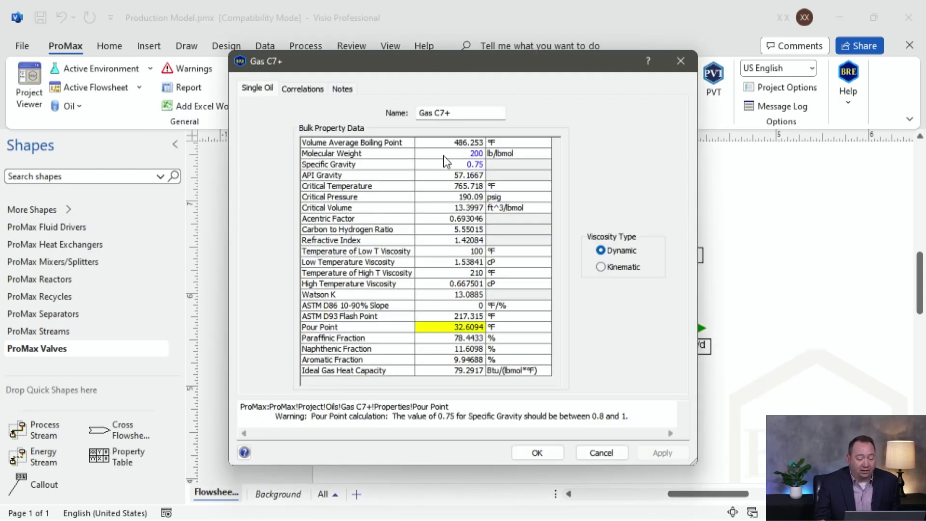
{"action": "mouse_move", "coordinate": [452, 157]}
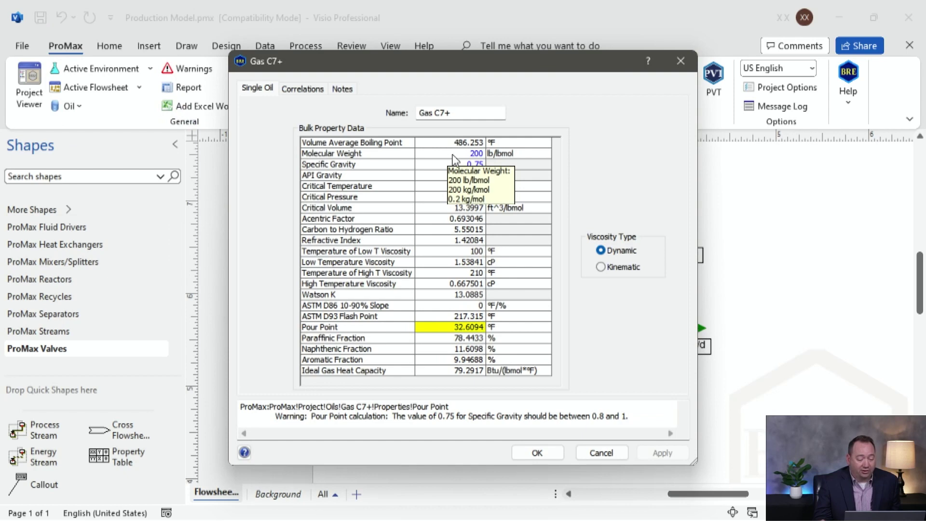
{"action": "right_click", "coordinate": [454, 159]}
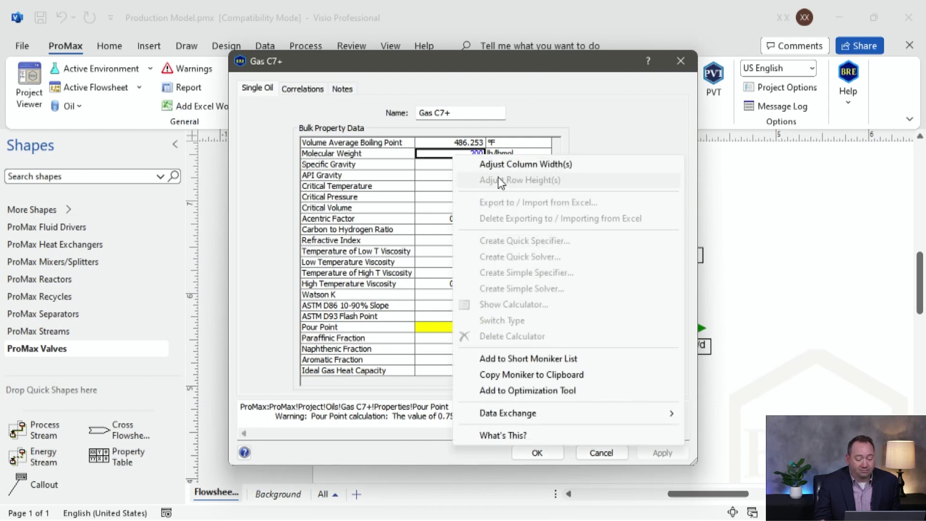
{"action": "mouse_move", "coordinate": [554, 417]}
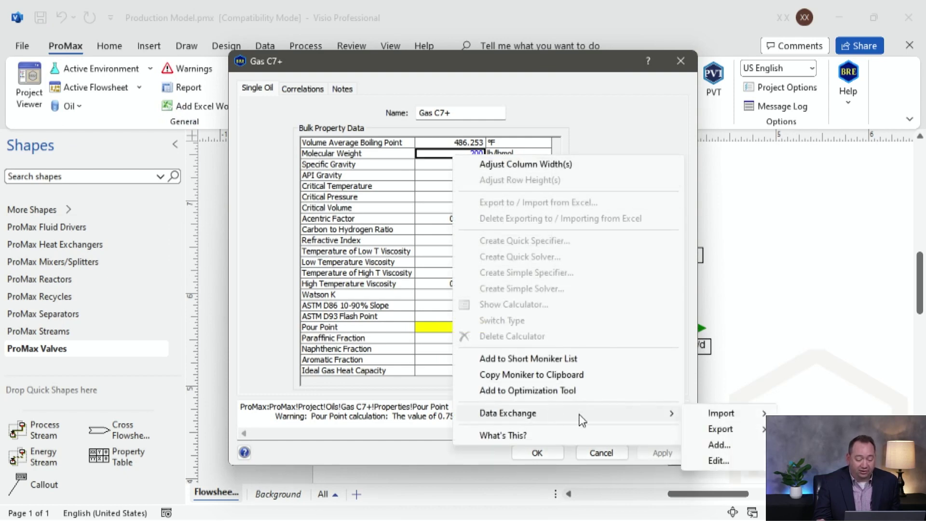
{"action": "mouse_move", "coordinate": [735, 419]}
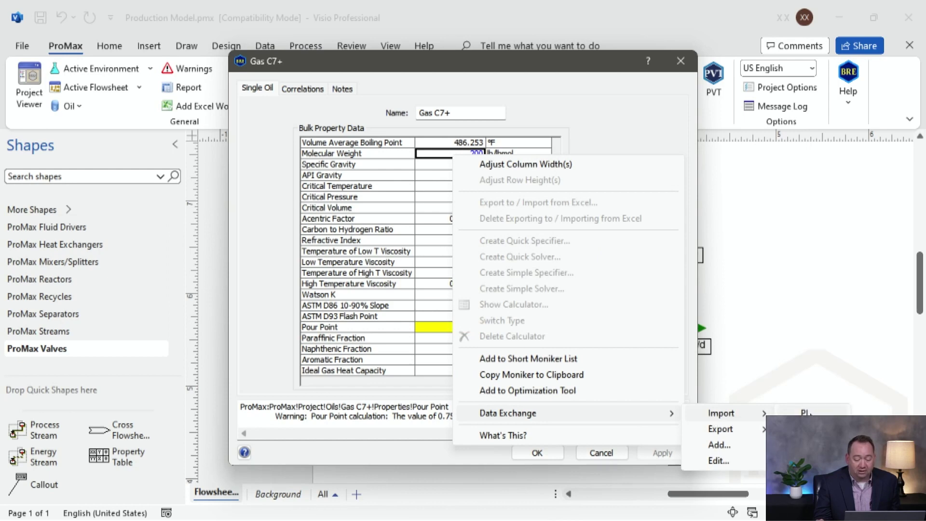
{"action": "left_click", "coordinate": [815, 415]}
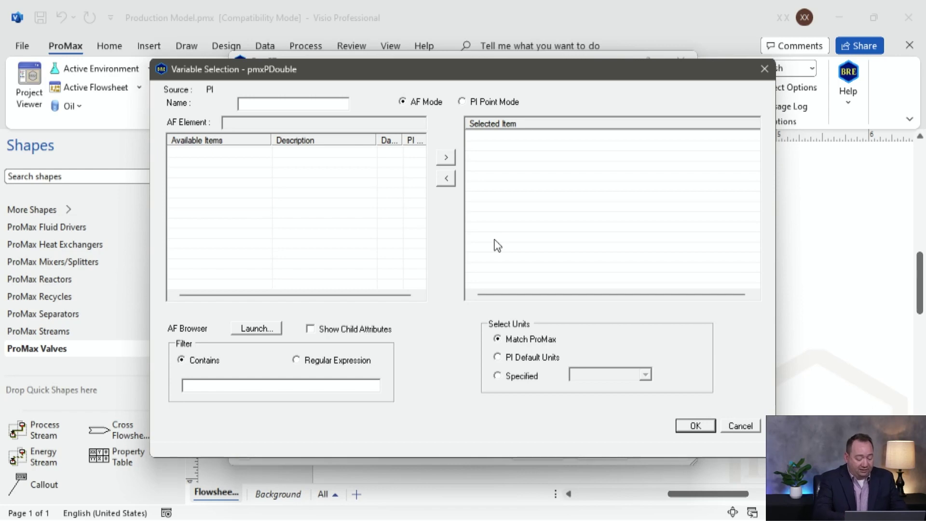
{"action": "type", "text": "G"}
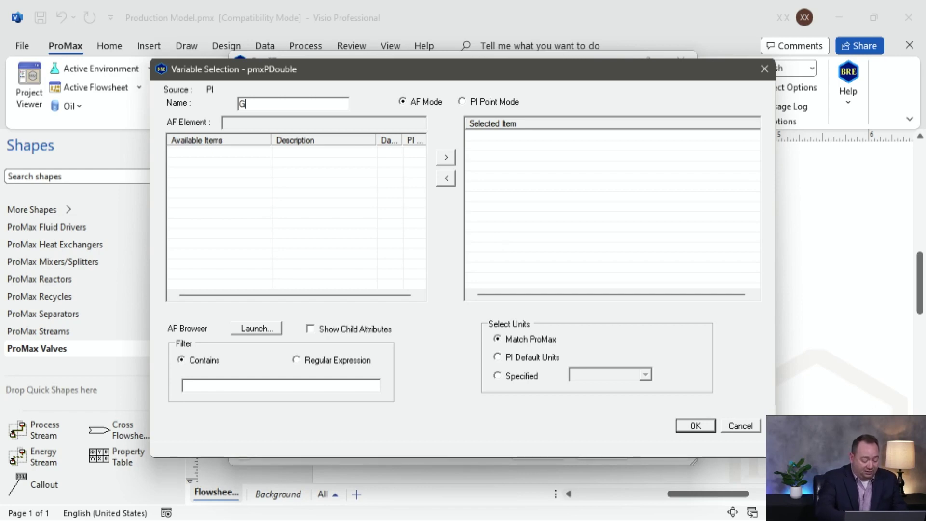
{"action": "type", "text": "as C7"}
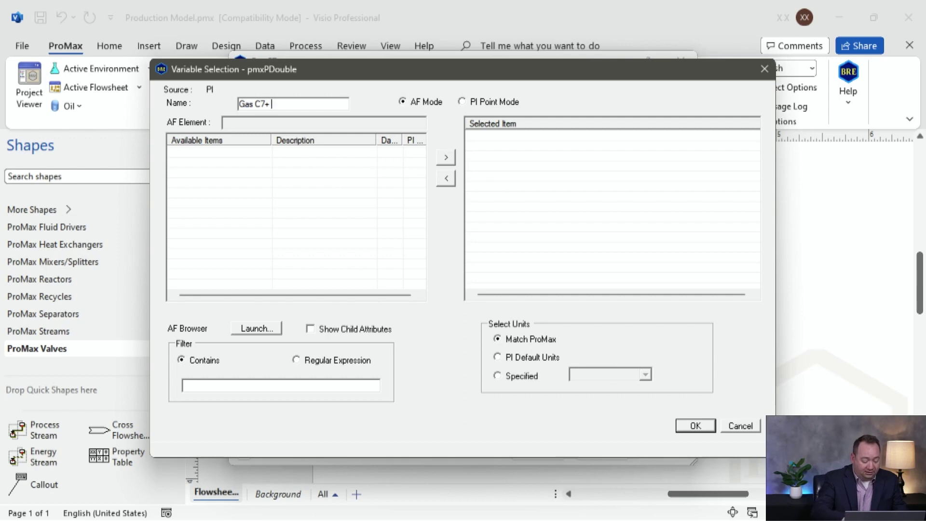
{"action": "type", "text": "+ MW"}
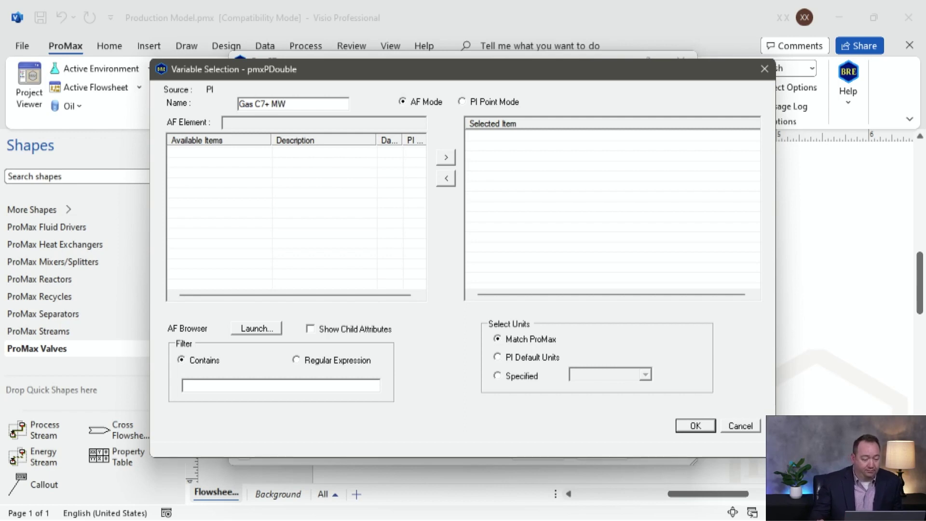
- In PI Point Mode, retrieve Facilities.GoodBull.FacilityA.Well1.GasC7+MW from PI_AF_SERVER and assign it to the molecular weight import
{"action": "left_click", "coordinate": [492, 104]}
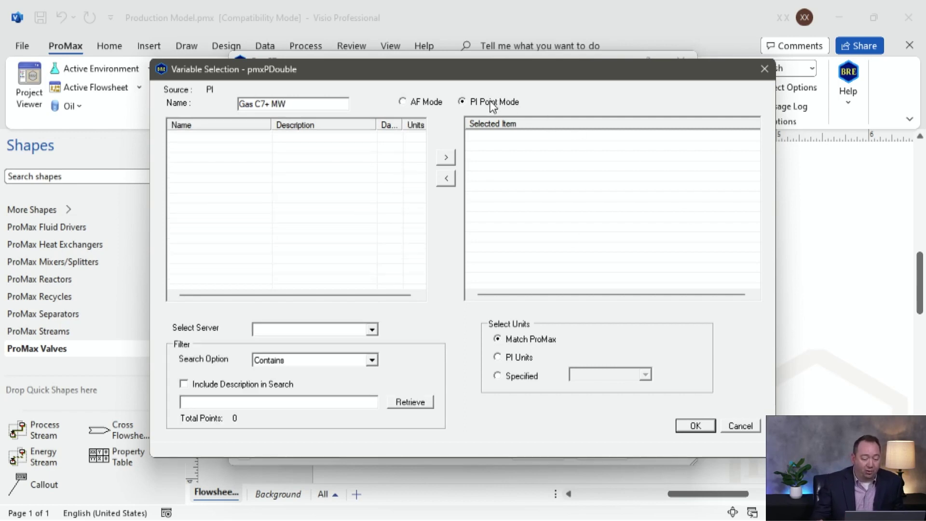
{"action": "left_click", "coordinate": [373, 330]}
{"action": "left_click", "coordinate": [333, 342]}
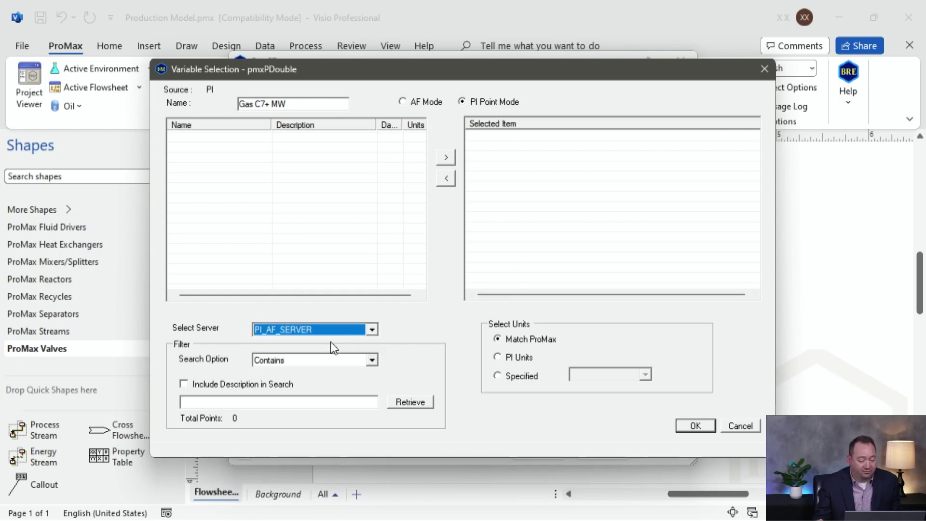
{"action": "left_click", "coordinate": [262, 402]}
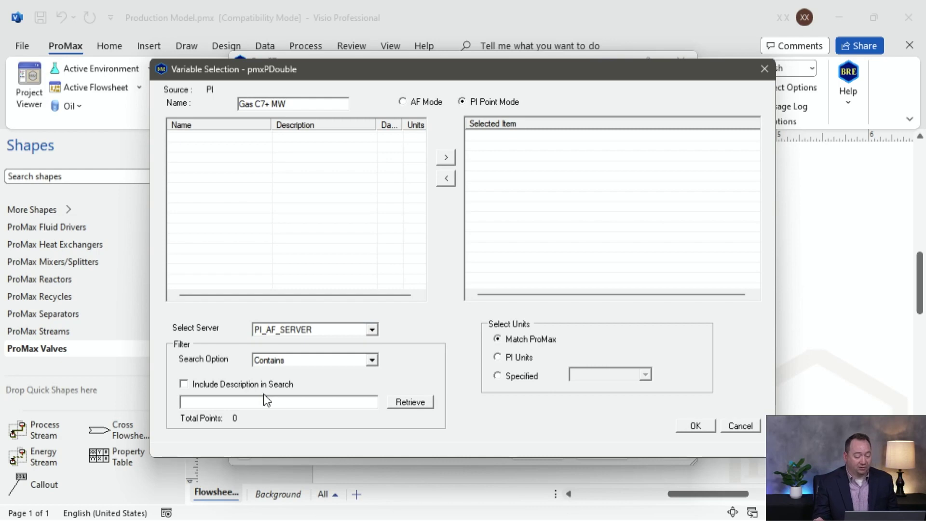
{"action": "type", "text": "Facilities.GoodBull.FacilityA.Well1.GasC7+MW"}
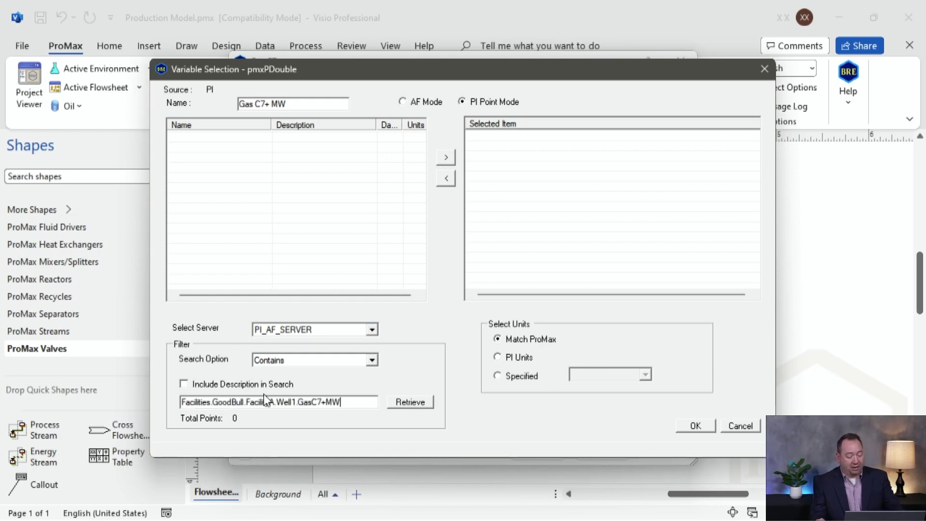
{"action": "left_click", "coordinate": [419, 410]}
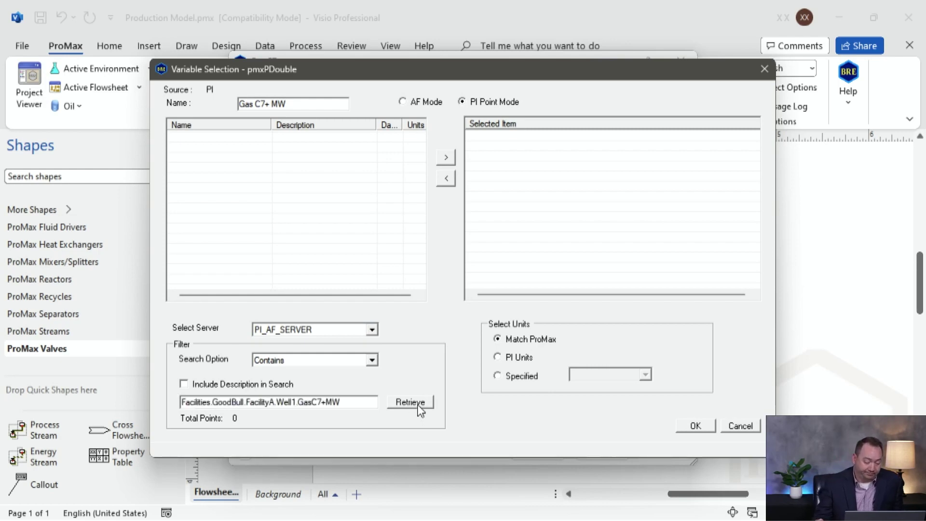
{"action": "left_click", "coordinate": [419, 410]}
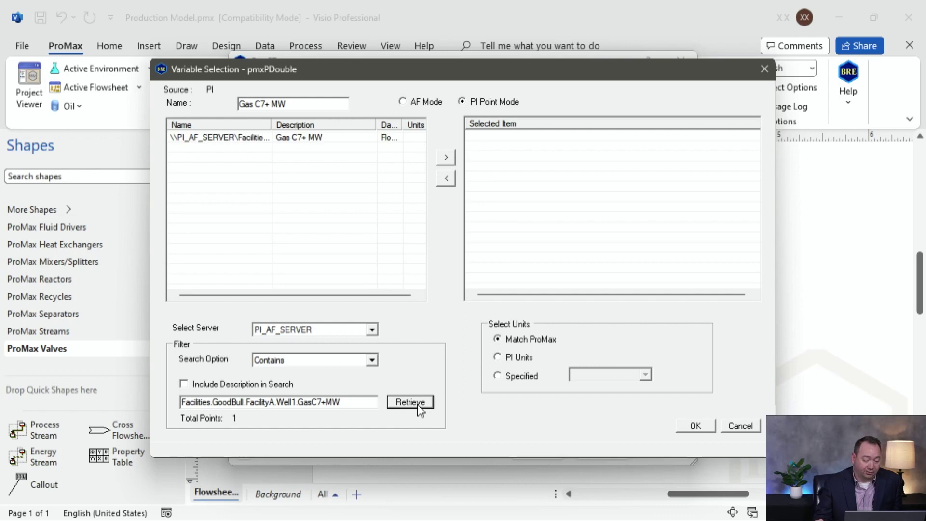
{"action": "double_click", "coordinate": [252, 138]}
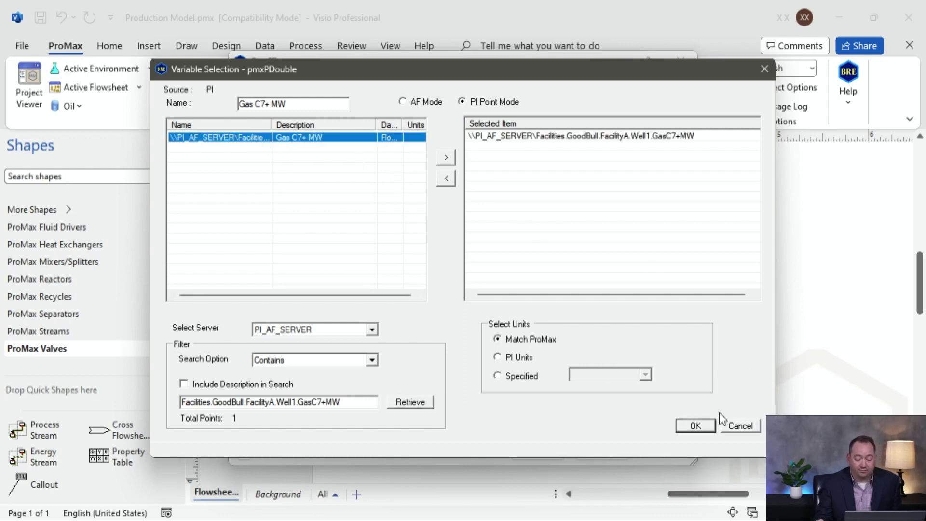
{"action": "left_click", "coordinate": [698, 426]}
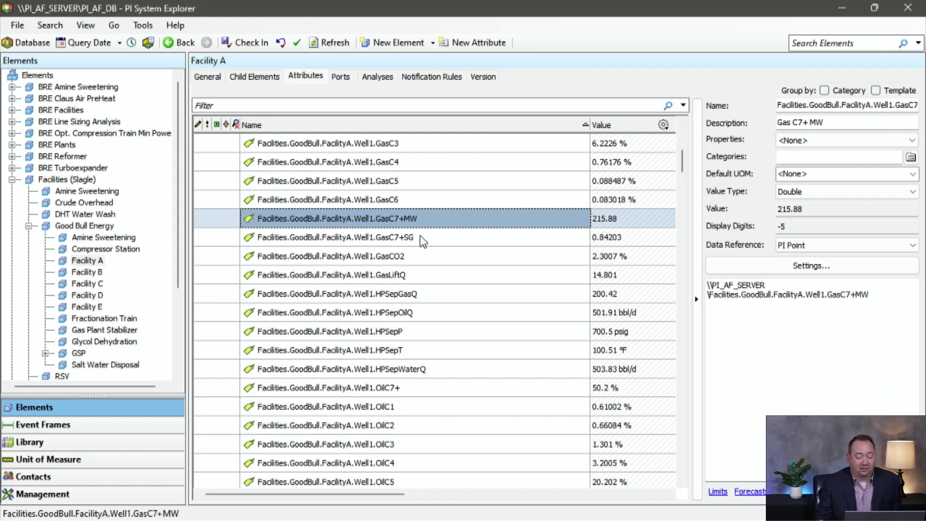
- In PI System Explorer, copy the cell with the tag name Facilities.GoodBull.FacilityA.Well1.GasC7+SG, and return to the Gas C7+ oil in ProMax
{"action": "right_click", "coordinate": [412, 241]}
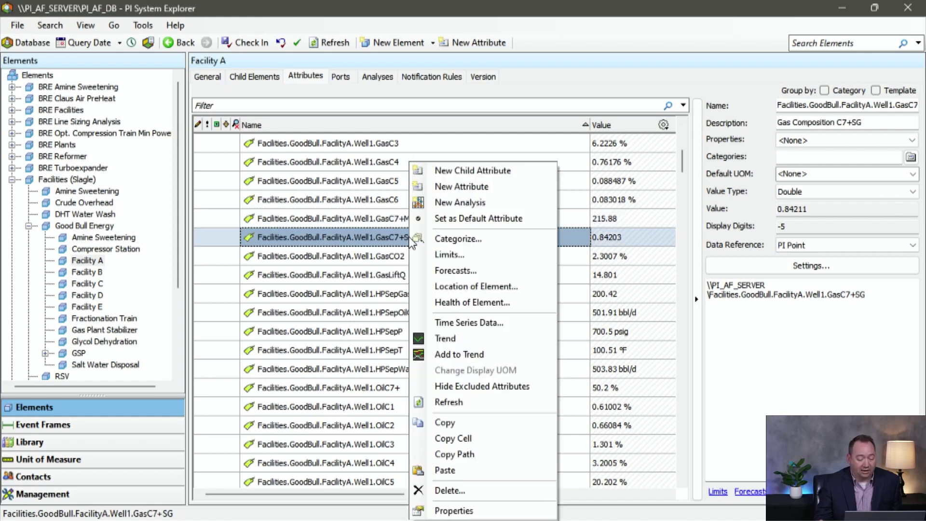
{"action": "left_click", "coordinate": [477, 439]}
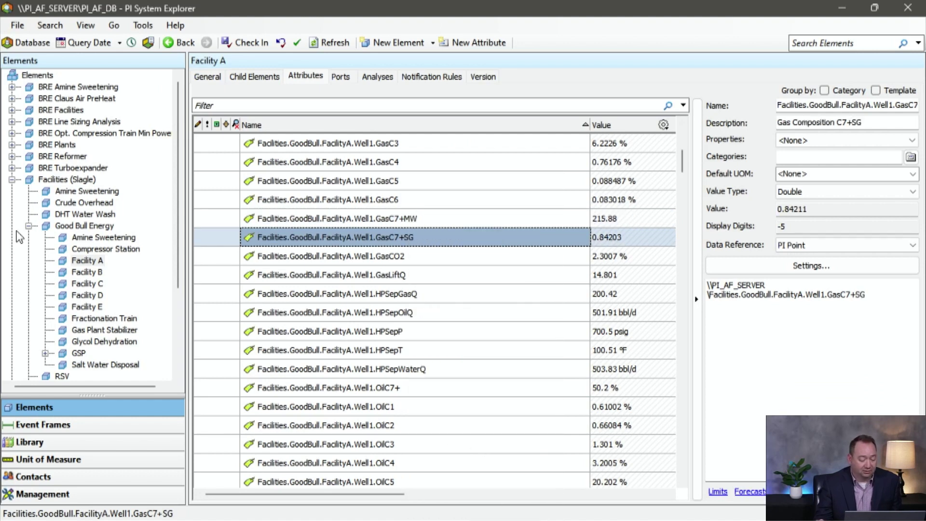
{"action": "key", "text": "alt+Tab"}
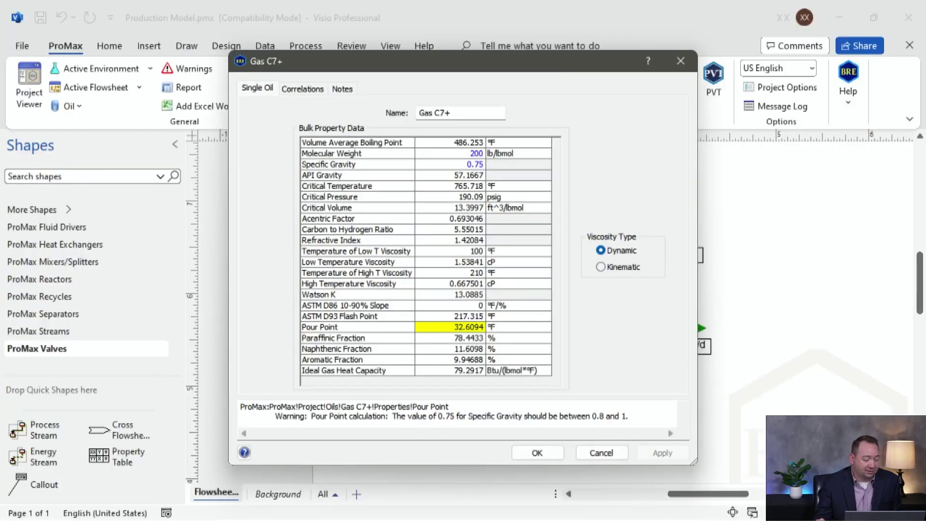
- Start a PI data import for the Gas C7+ oil's Specific Gravity and assign the retrieved PI point Facilities.GoodBull.FacilityA.Well1.GasC7+SG to it
{"action": "right_click", "coordinate": [447, 166]}
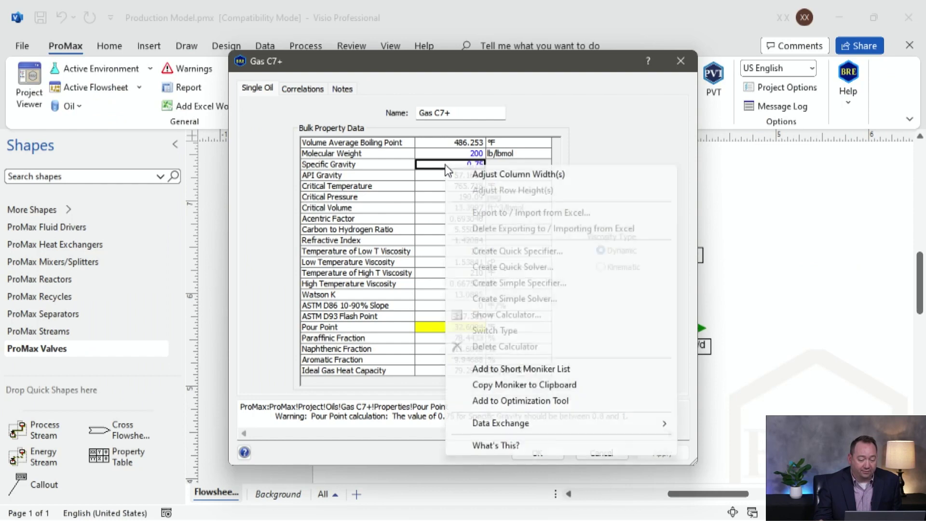
{"action": "left_click", "coordinate": [589, 428]}
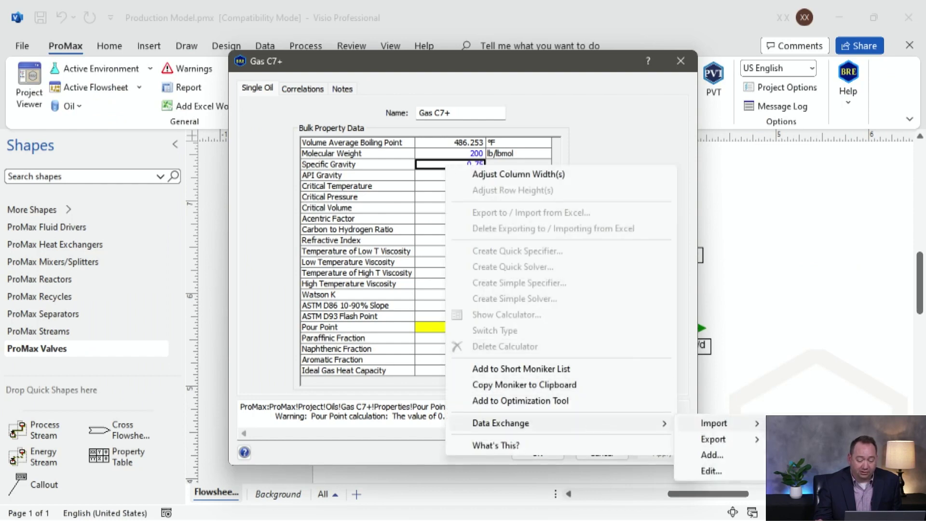
{"action": "left_click", "coordinate": [712, 455]}
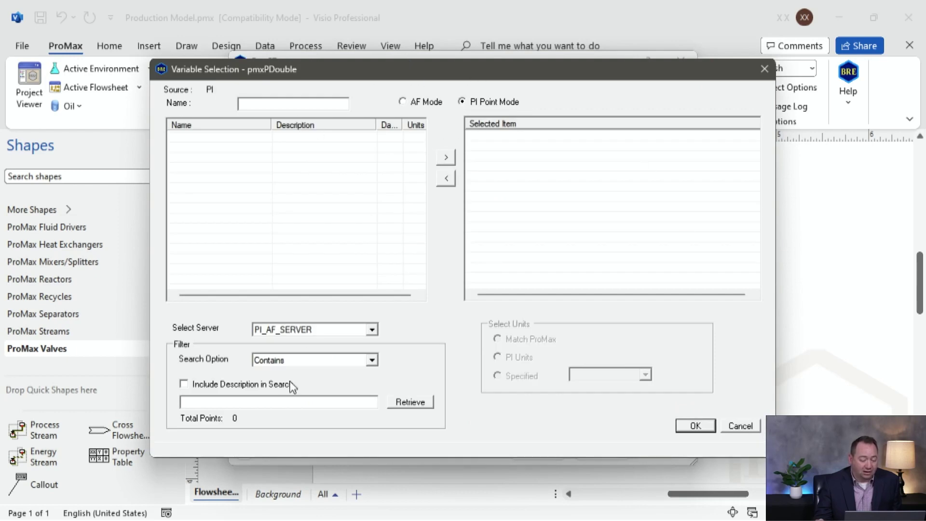
{"action": "left_click", "coordinate": [288, 404]}
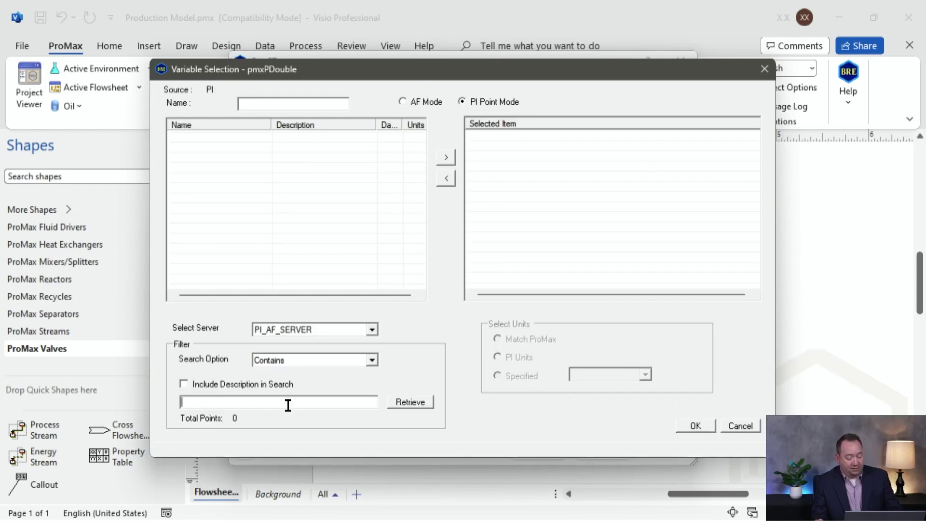
{"action": "key", "text": "ctrl+v"}
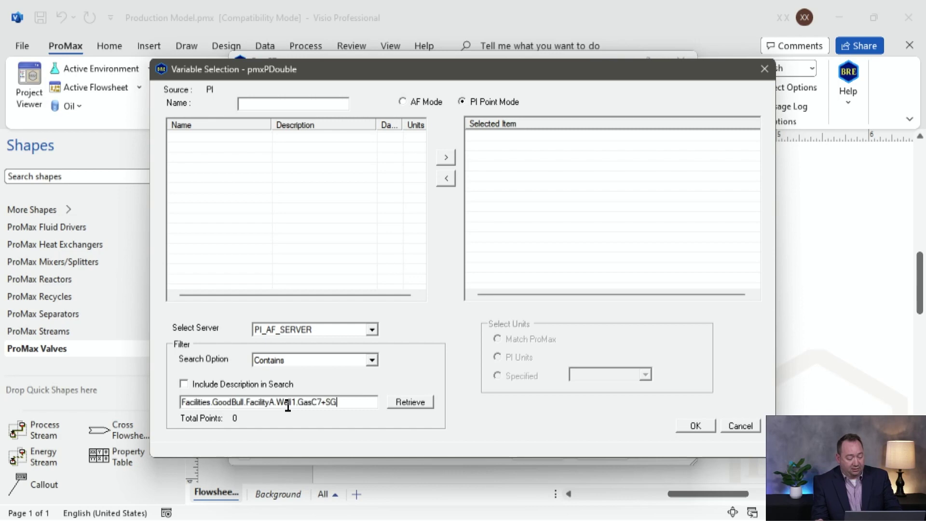
{"action": "left_click", "coordinate": [416, 408]}
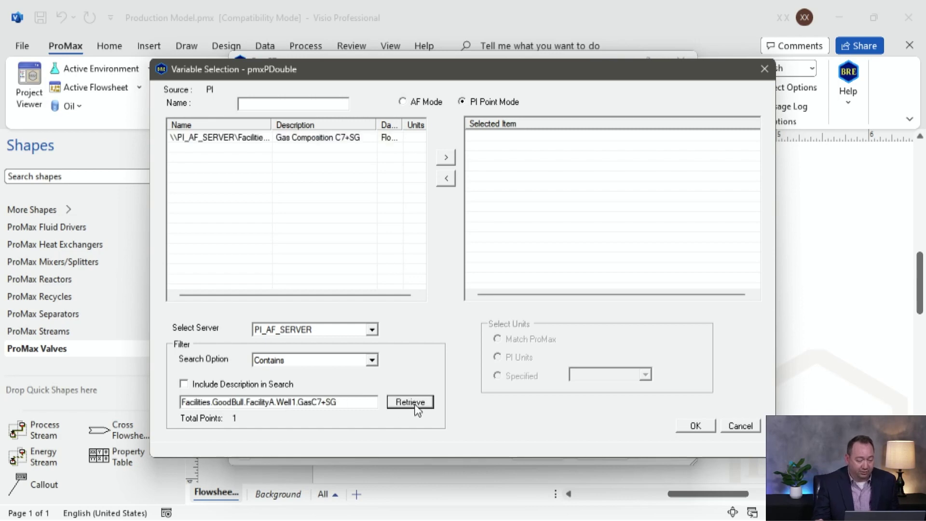
{"action": "double_click", "coordinate": [308, 141]}
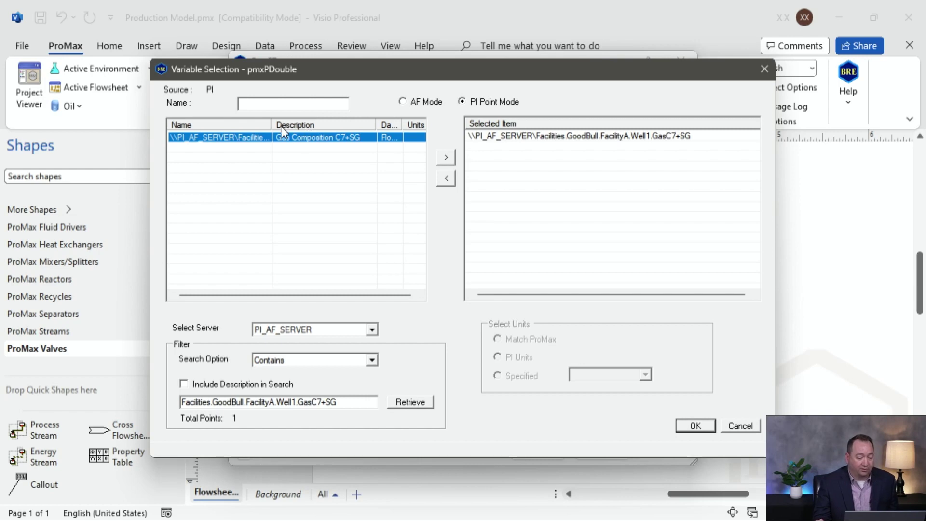
- Name the specific gravity import Gas C7+ SG, confirm it, and close the Gas C7+ oil with its changes accepted
{"action": "left_click", "coordinate": [285, 104]}
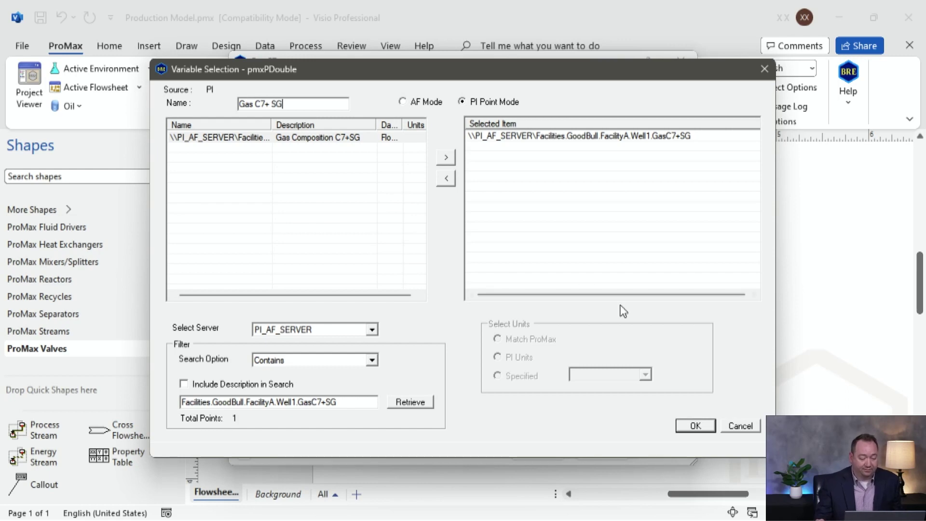
{"action": "left_click", "coordinate": [697, 426]}
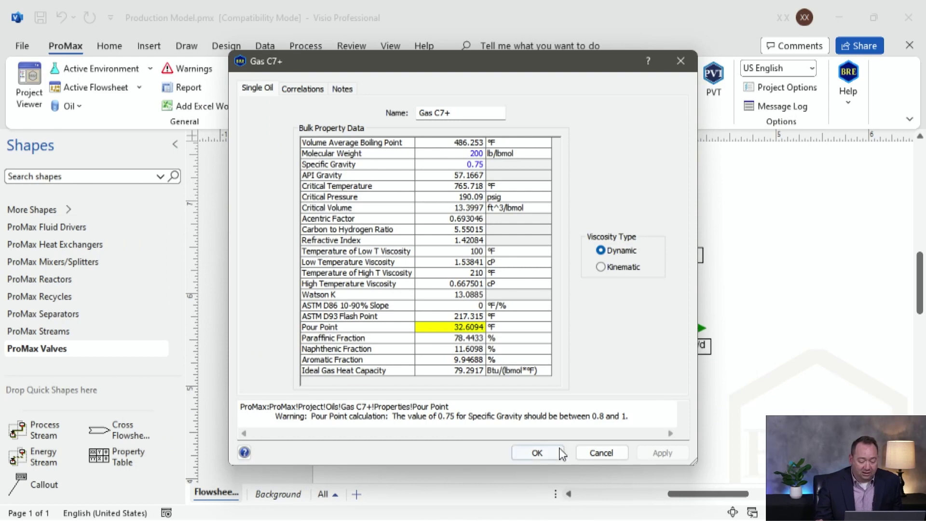
{"action": "left_click", "coordinate": [538, 452]}
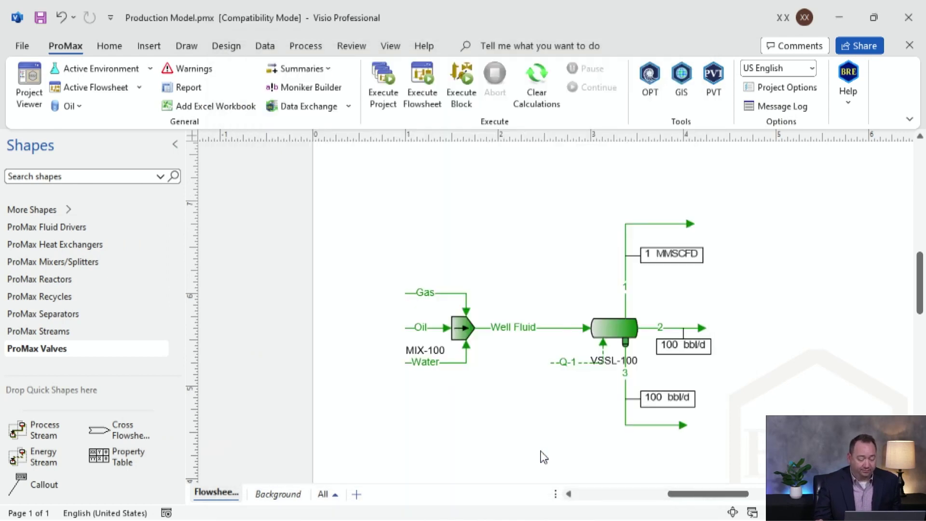
- Open the Oil C7+ oil from the project's list of oils
{"action": "left_click", "coordinate": [67, 106]}
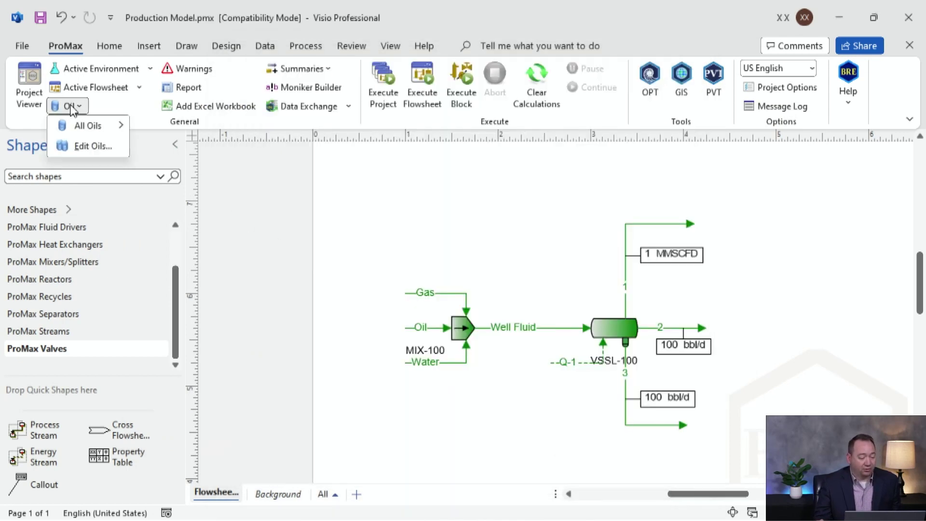
{"action": "mouse_move", "coordinate": [79, 131]}
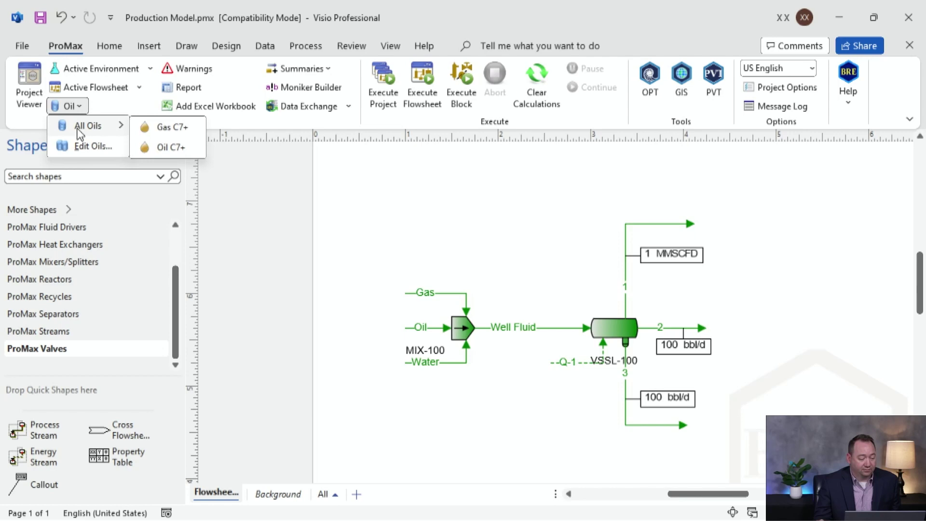
{"action": "left_click", "coordinate": [182, 150]}
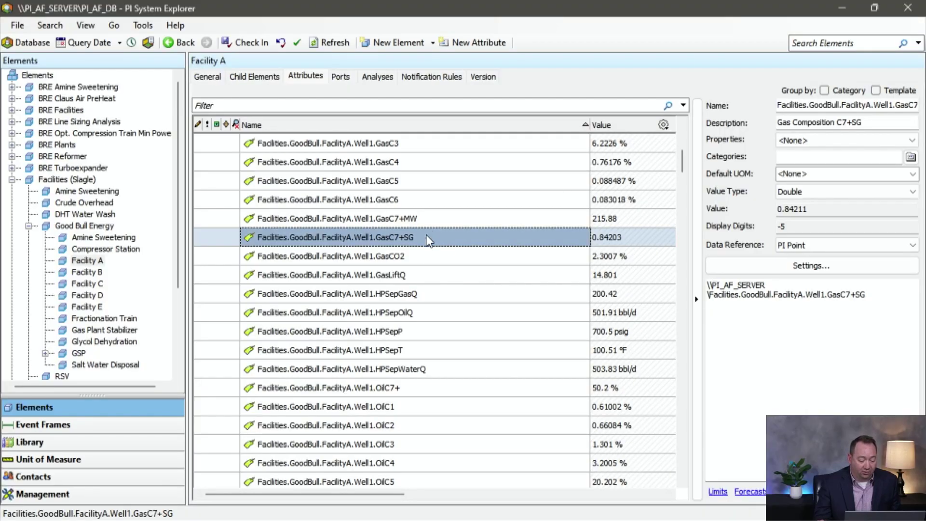
- In PI System Explorer, copy the cell with the tag name Facilities.GoodBull.FacilityA.Well1.OilC7+MW, and return to the Oil C7+ oil in ProMax
{"action": "scroll", "coordinate": [434, 289], "scroll_direction": "down", "scroll_amount": 3}
{"action": "left_click", "coordinate": [414, 351]}
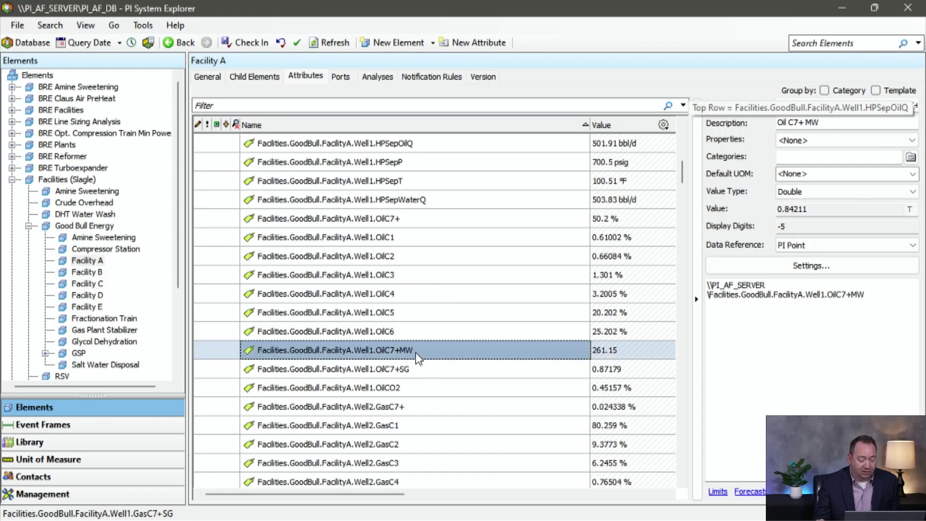
{"action": "right_click", "coordinate": [416, 351]}
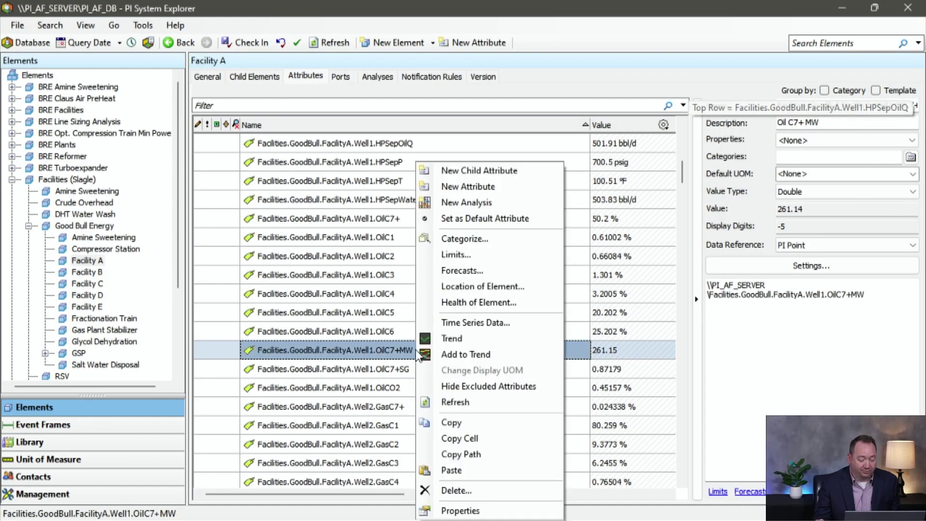
{"action": "left_click", "coordinate": [473, 438]}
{"action": "left_click", "coordinate": [838, 8]}
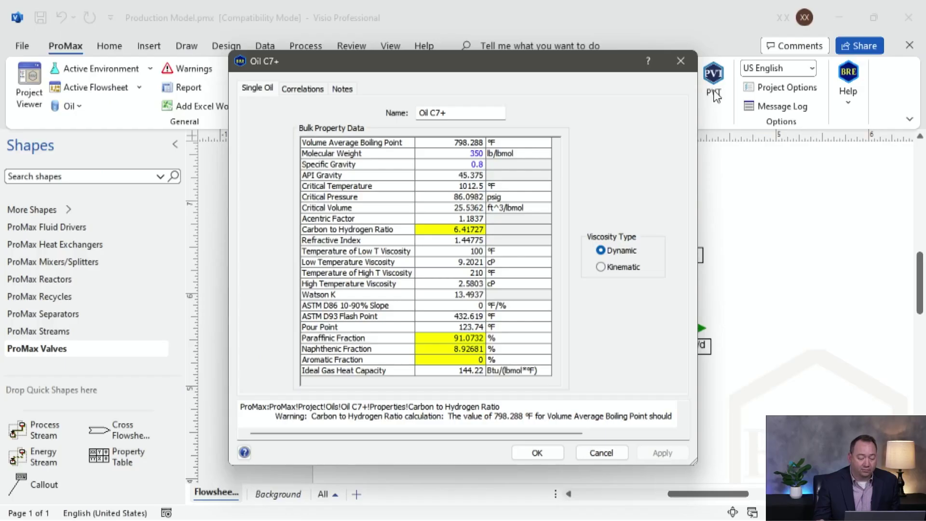
- Start a PI data import for the Oil C7+ oil's Molecular Weight and retrieve the point Facilities.GoodBull.FacilityA.Well1.OilC7+MW from PI_AF_SERVER
{"action": "left_click", "coordinate": [464, 154]}
{"action": "right_click", "coordinate": [465, 153]}
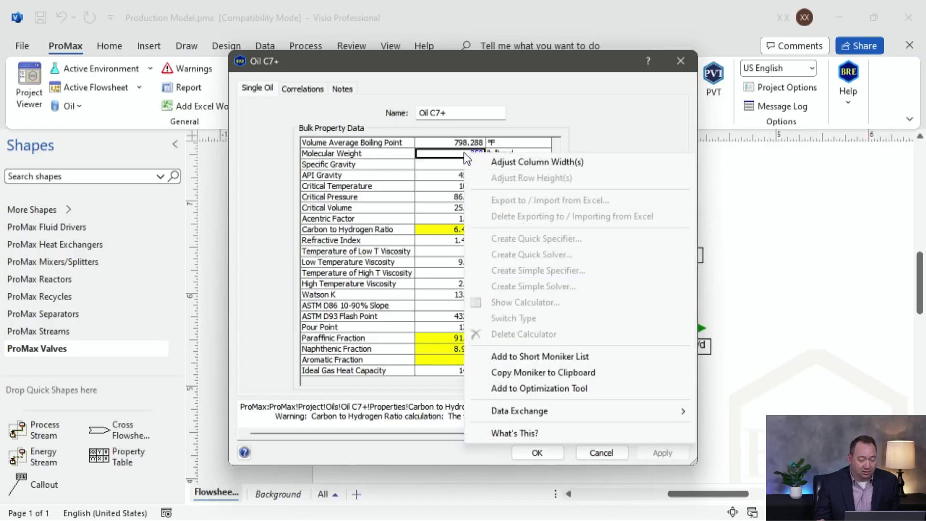
{"action": "mouse_move", "coordinate": [548, 416]}
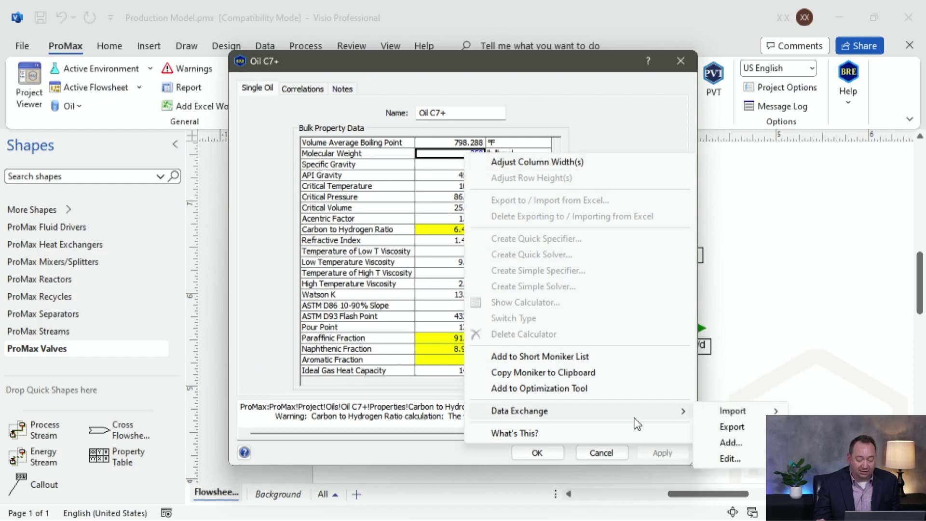
{"action": "mouse_move", "coordinate": [738, 411]}
{"action": "left_click", "coordinate": [814, 410]}
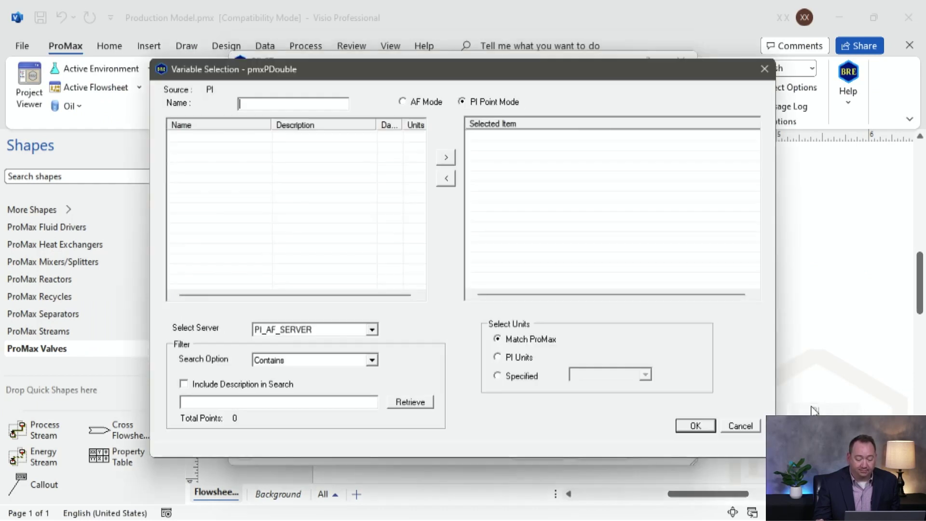
{"action": "left_click", "coordinate": [279, 402]}
{"action": "key", "text": "ctrl+v"}
{"action": "left_click", "coordinate": [416, 402]}
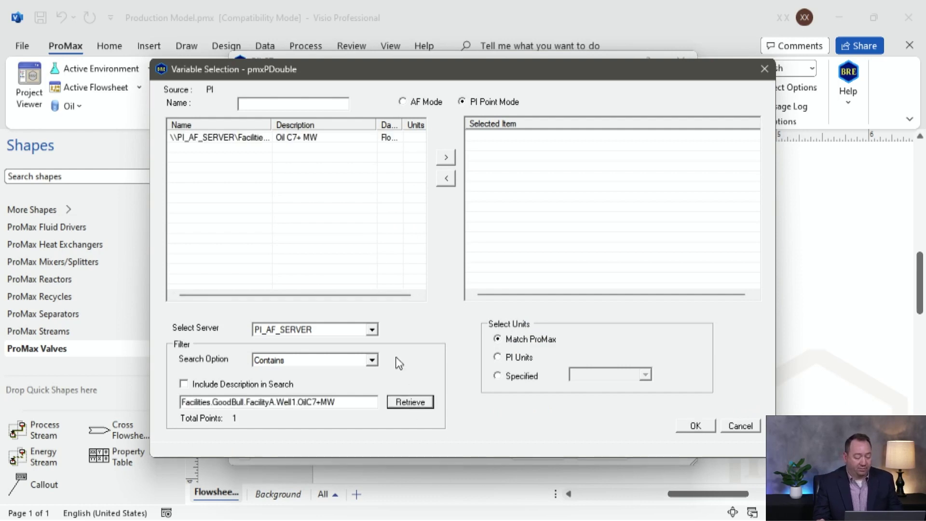
- Name the molecular weight import Oil C7+ MW, assign the retrieved PI point to it, and confirm
{"action": "left_click", "coordinate": [284, 105]}
{"action": "type", "text": "O"}
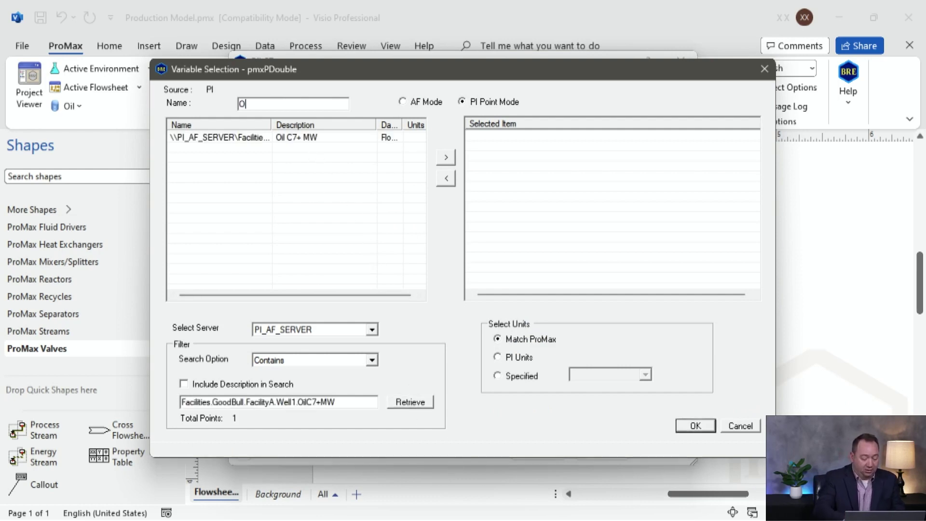
{"action": "type", "text": "il C7+"}
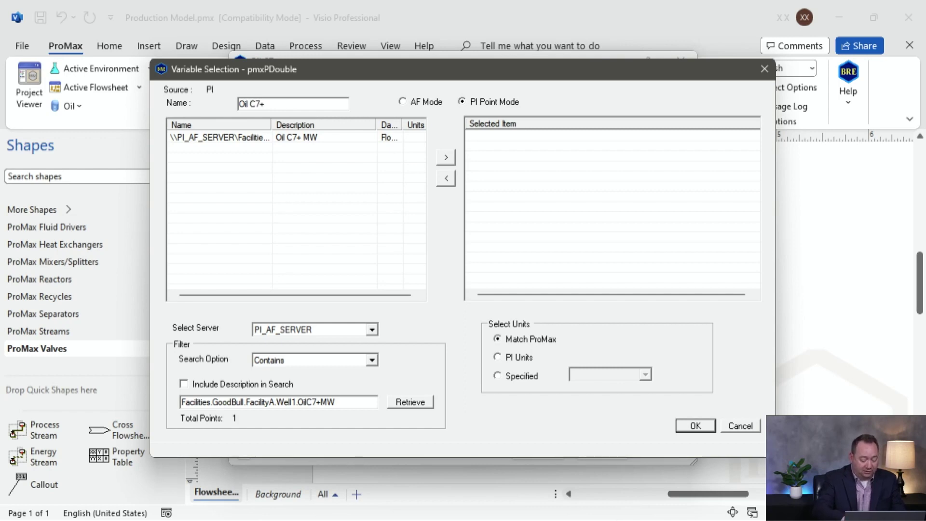
{"action": "type", "text": "MW"}
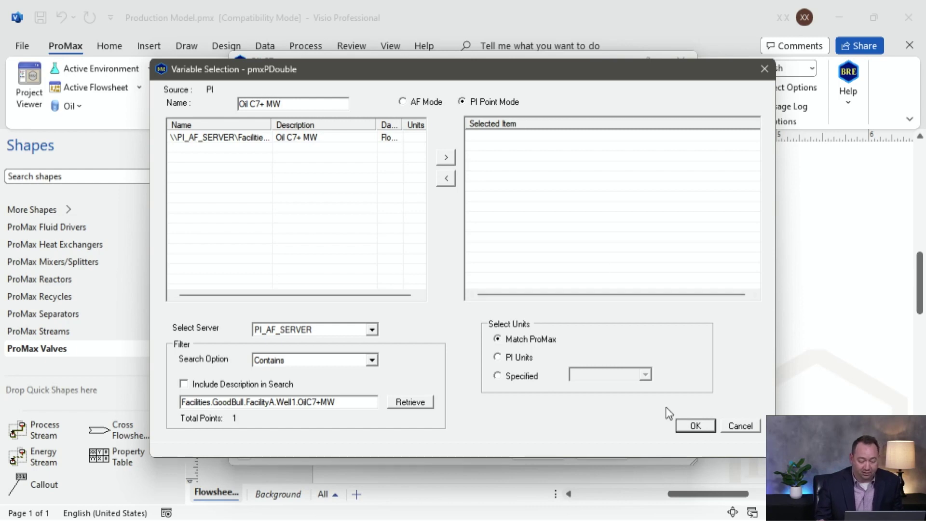
{"action": "double_click", "coordinate": [307, 139]}
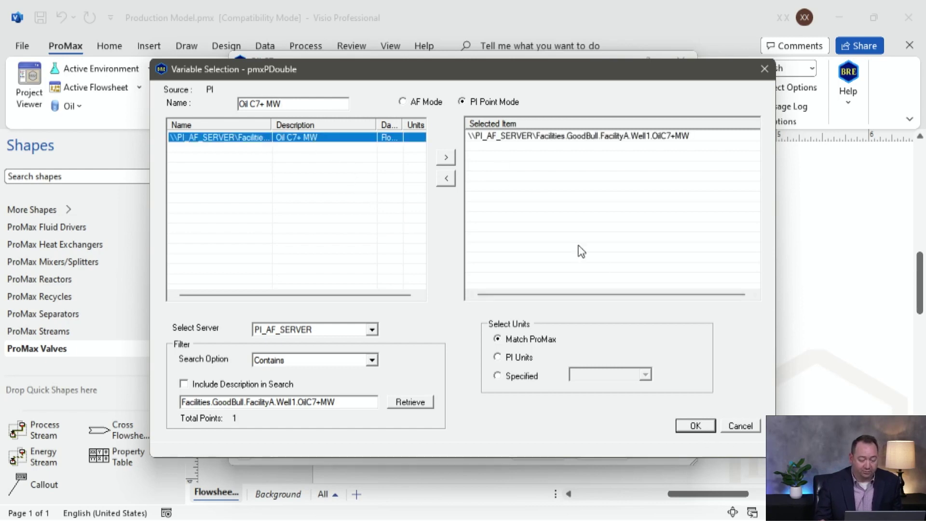
{"action": "left_click", "coordinate": [691, 425]}
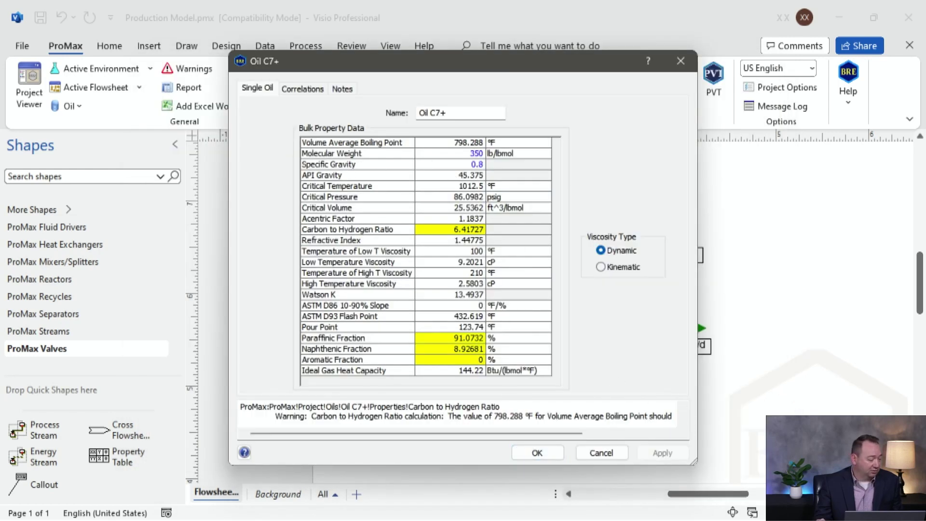
- In PI System Explorer, copy the cell with the tag name Facilities.GoodBull.FacilityA.Well1.OilC7+SG, and return to the Oil C7+ oil in ProMax
{"action": "key", "text": "alt+Tab"}
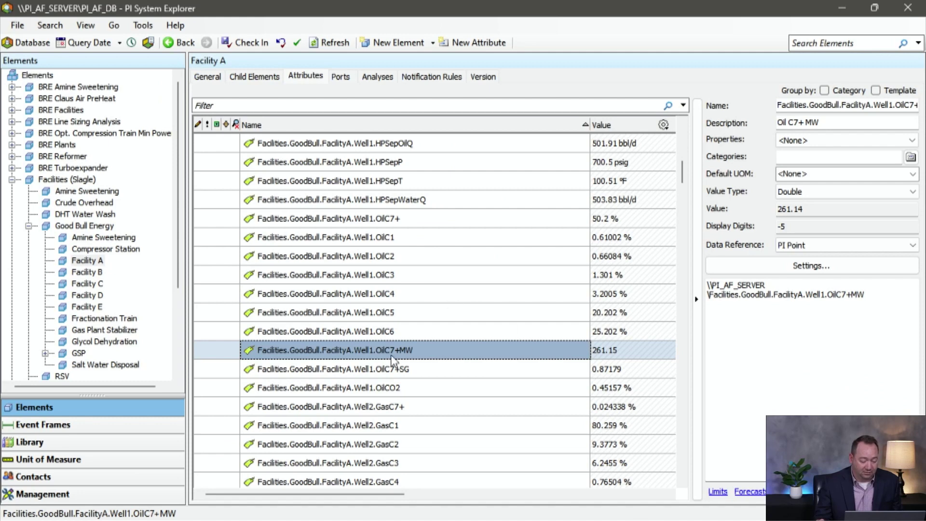
{"action": "left_click", "coordinate": [387, 369]}
{"action": "right_click", "coordinate": [386, 369]}
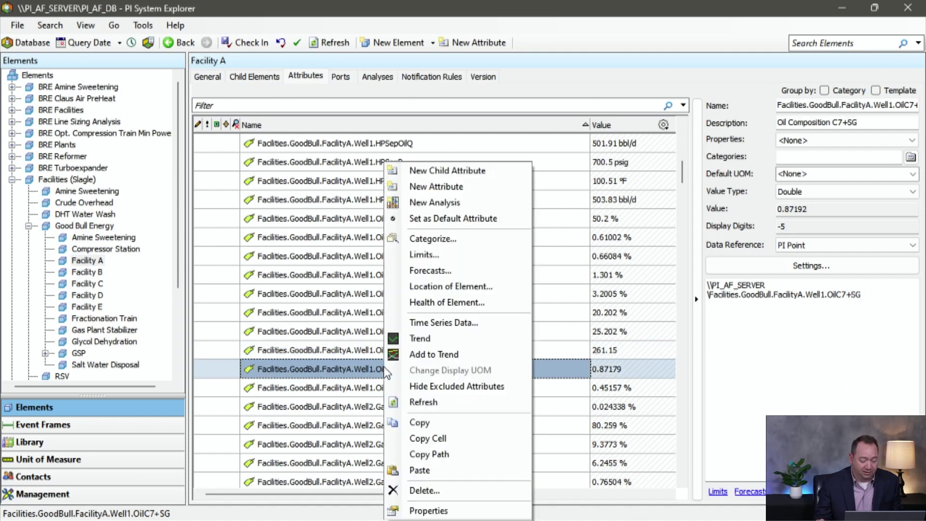
{"action": "left_click", "coordinate": [426, 438]}
{"action": "left_click", "coordinate": [839, 8]}
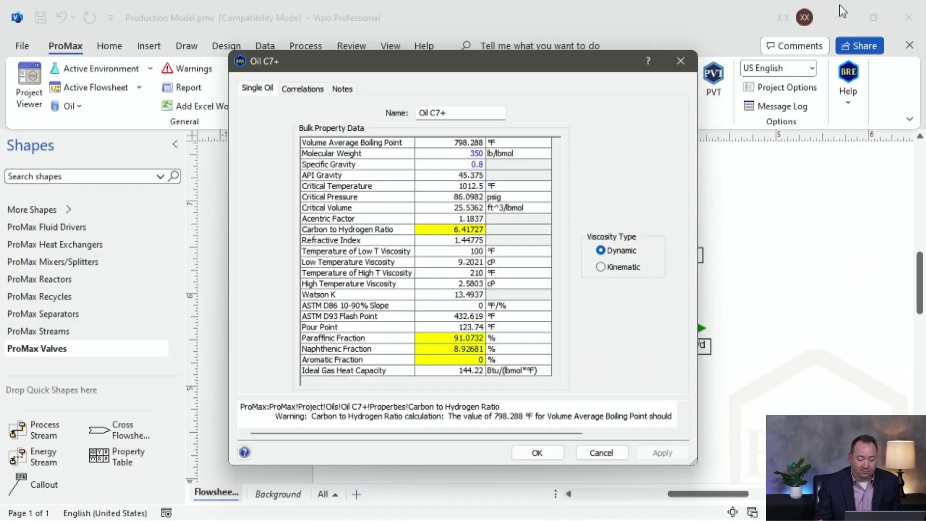
- Start a PI data import for the Specific Gravity of the Oil C7+ oil and name it Oil C7+ SG
{"action": "left_click", "coordinate": [446, 169]}
{"action": "right_click", "coordinate": [446, 166]}
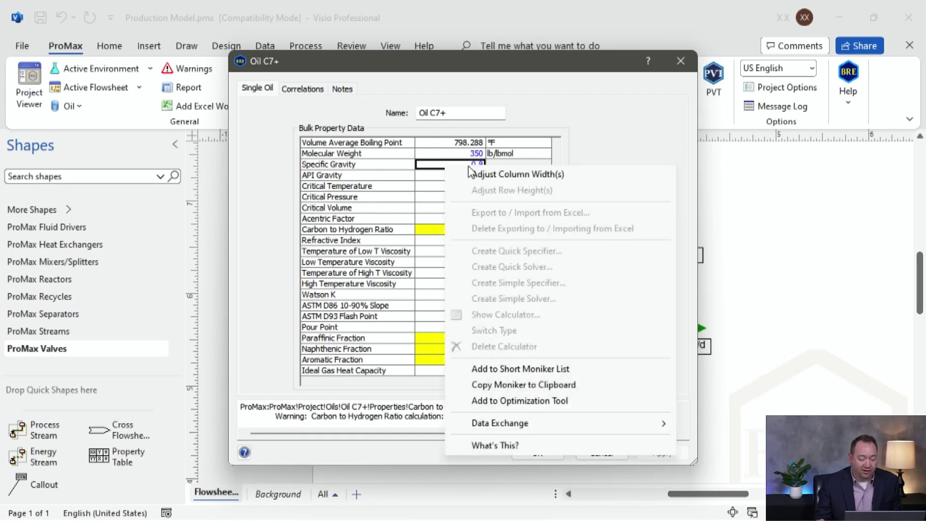
{"action": "mouse_move", "coordinate": [630, 430]}
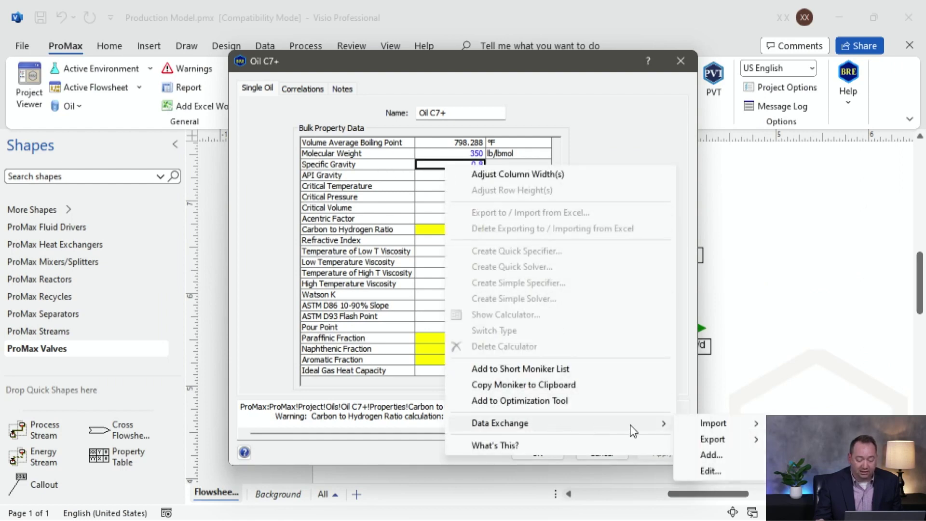
{"action": "left_click", "coordinate": [713, 425]}
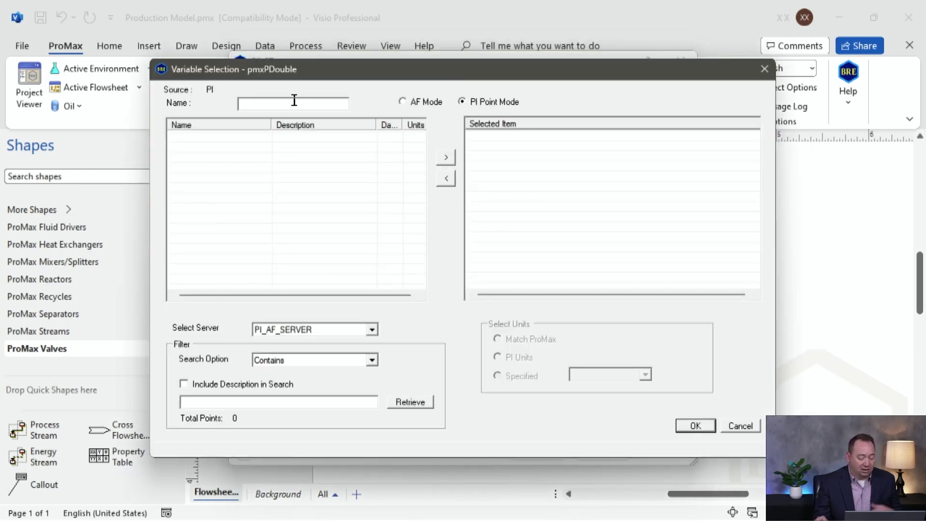
{"action": "type", "text": "Oil"}
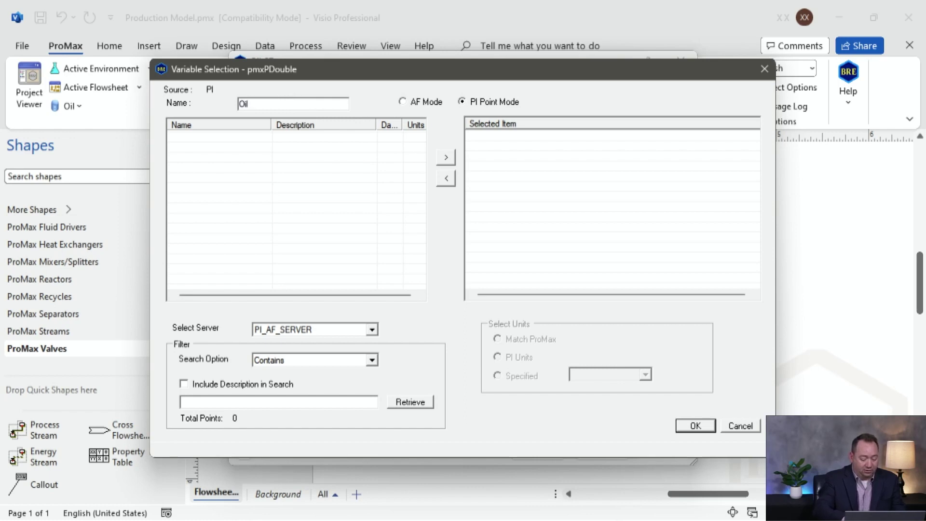
{"action": "type", "text": " C7+ SG"}
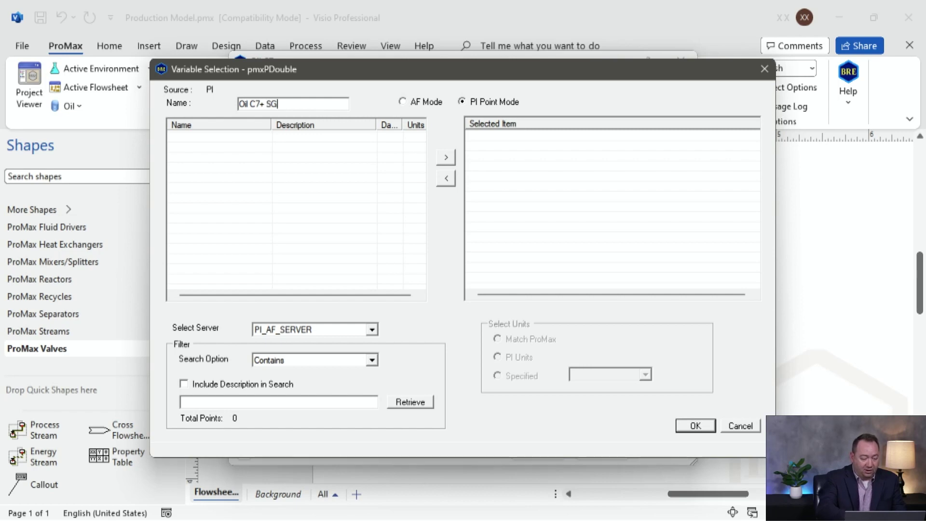
- Retrieve the PI point Facilities.GoodBull.FacilityA.Well1.OilC7+SG, assign it to the Oil C7+ SG import, and confirm both the import and the oil
{"action": "left_click", "coordinate": [265, 402]}
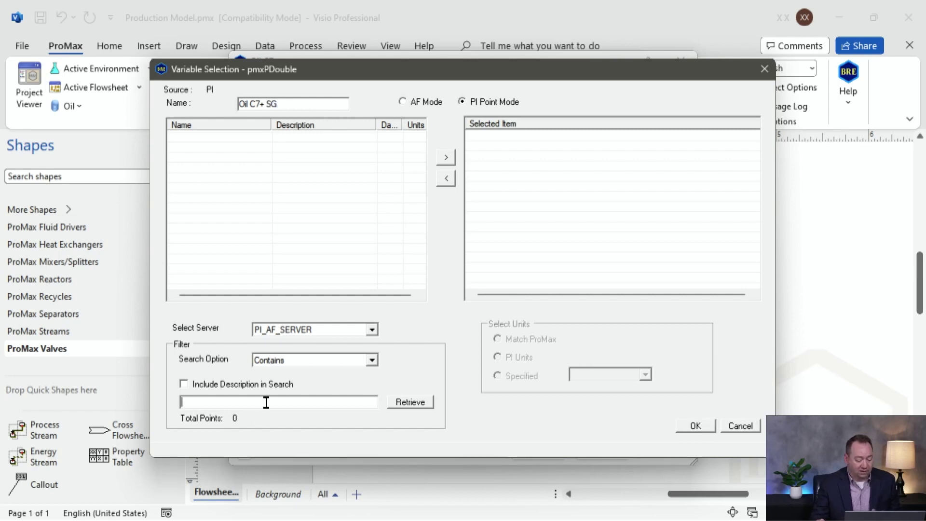
{"action": "key", "text": "ctrl+v"}
{"action": "left_click", "coordinate": [400, 404]}
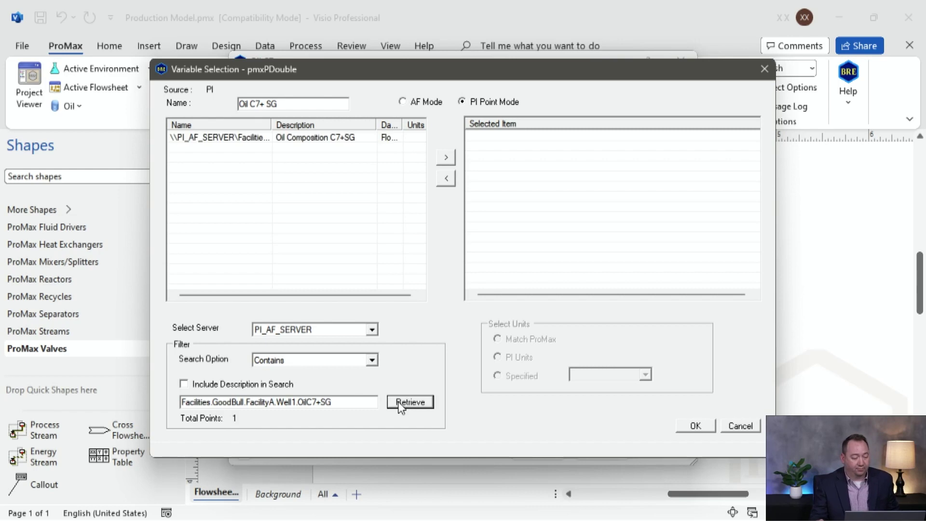
{"action": "double_click", "coordinate": [331, 138]}
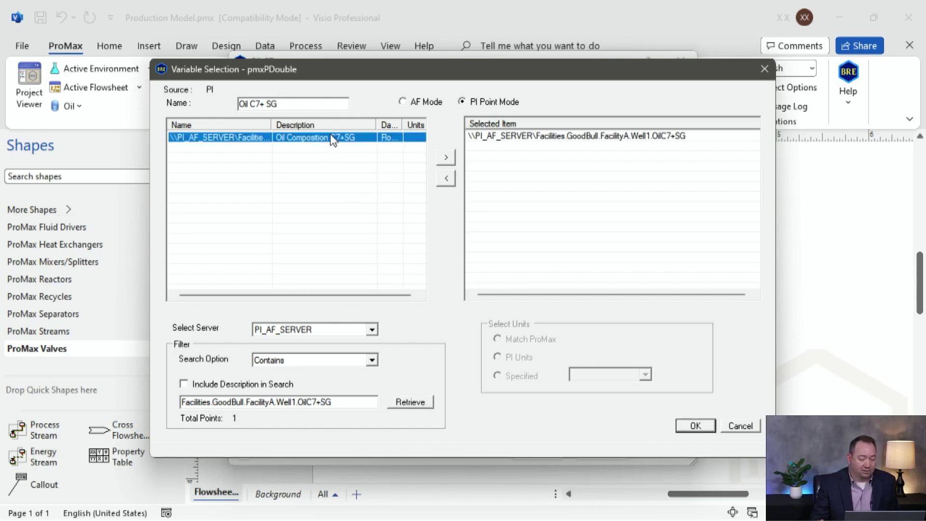
{"action": "left_click", "coordinate": [695, 426]}
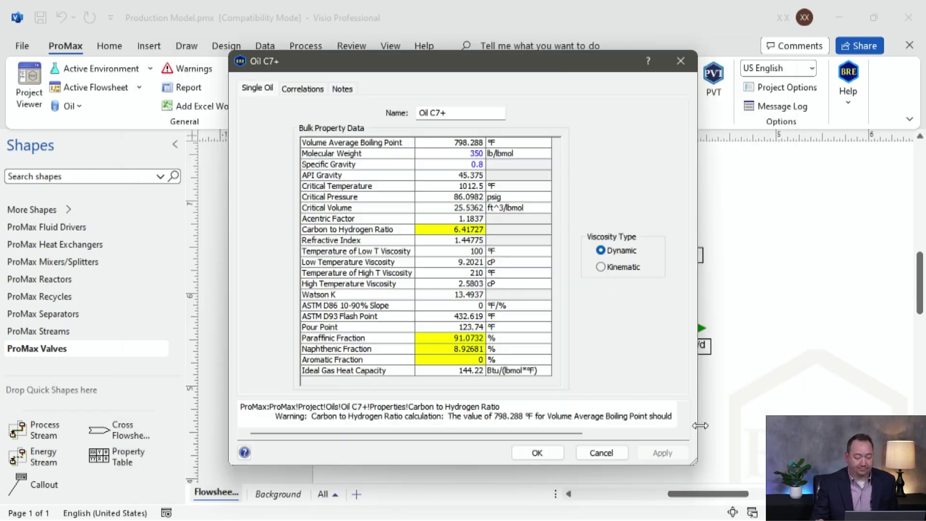
{"action": "left_click", "coordinate": [533, 453]}
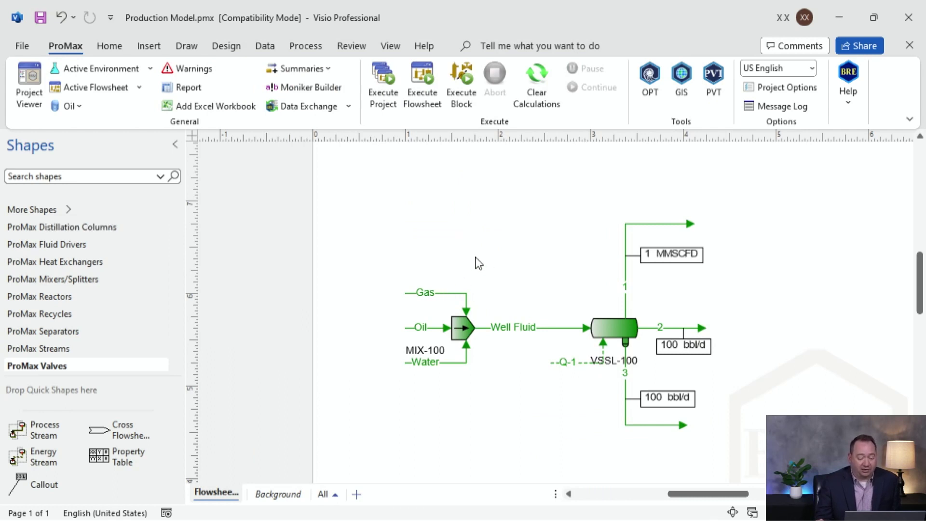
- Open the composition of the Gas stream and start a PI data import for its total mole fractions
{"action": "double_click", "coordinate": [447, 293]}
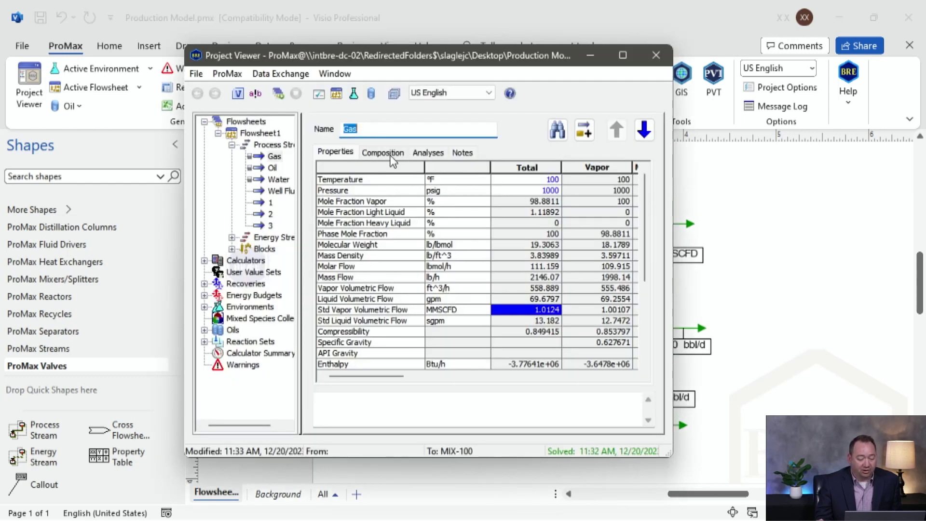
{"action": "left_click", "coordinate": [384, 153]}
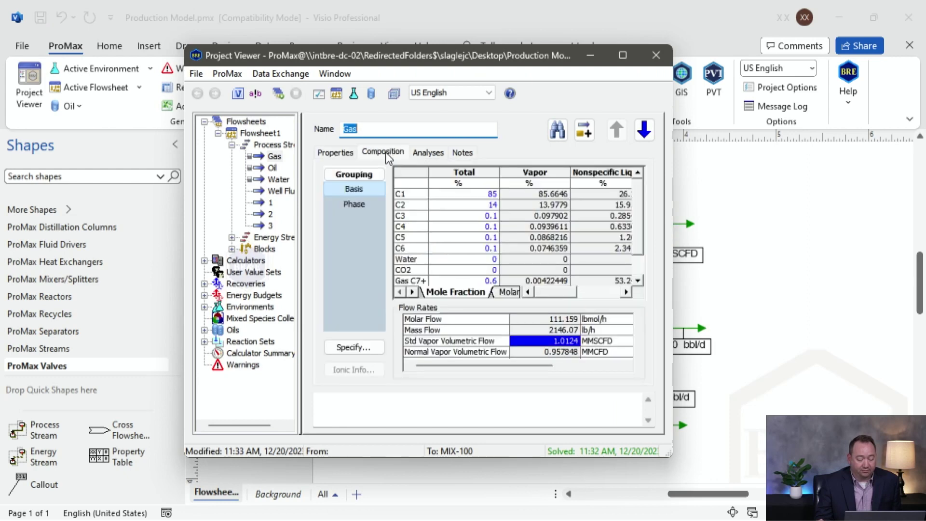
{"action": "right_click", "coordinate": [458, 198]}
{"action": "mouse_move", "coordinate": [554, 317]}
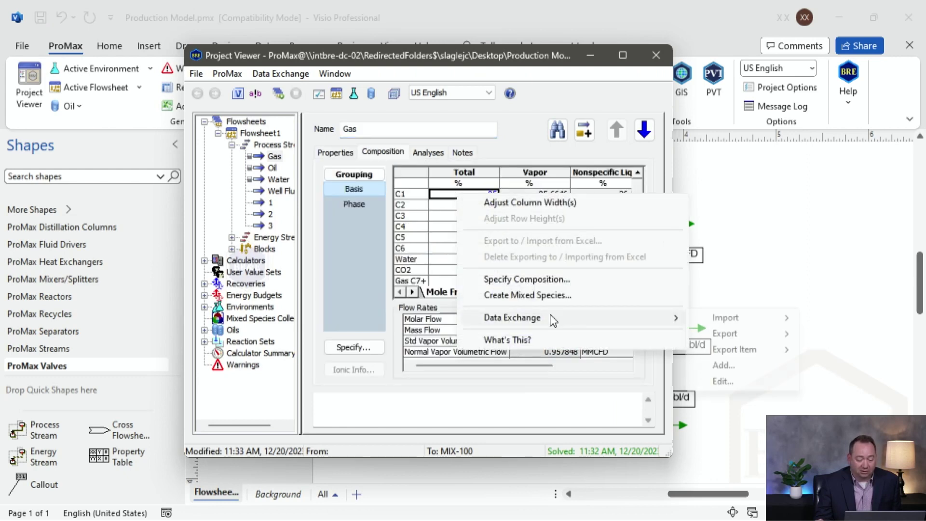
{"action": "mouse_move", "coordinate": [726, 320]}
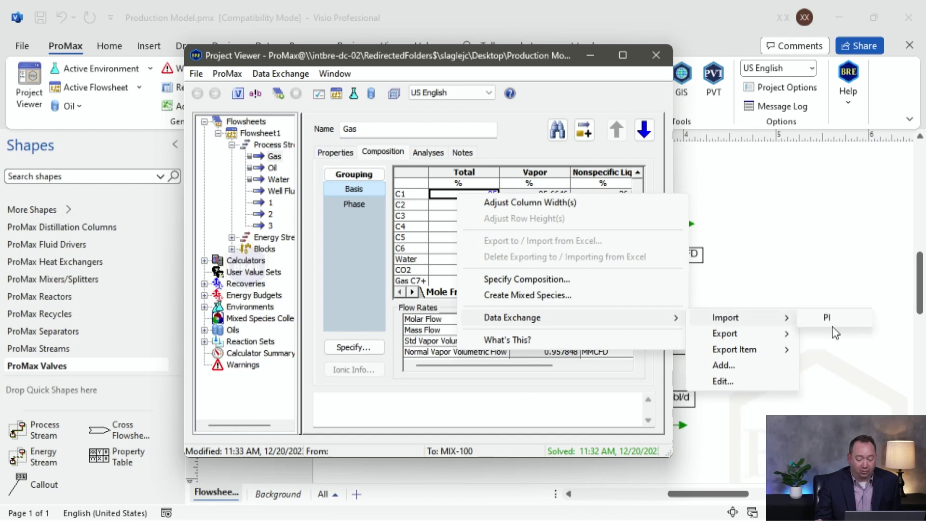
{"action": "left_click", "coordinate": [836, 317]}
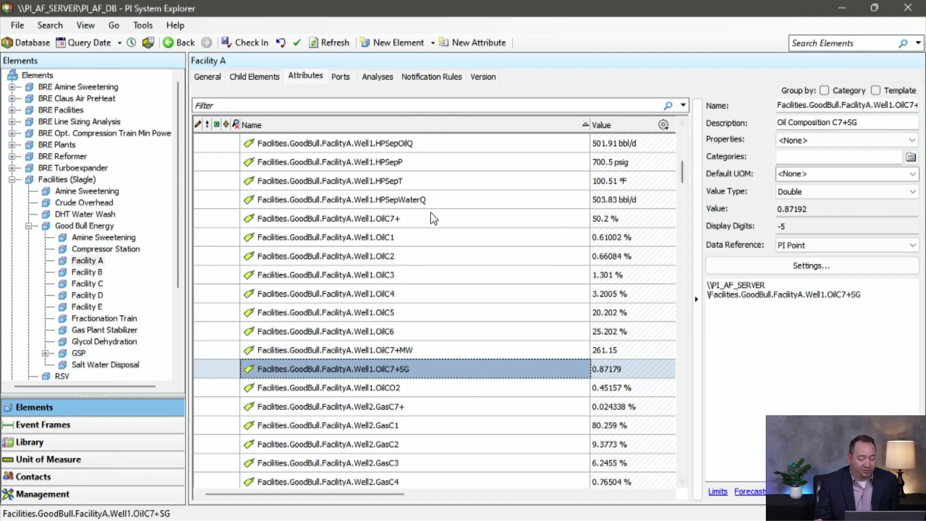
- In PI System Explorer, copy the cell with the tag name Facilities.GoodBull.FacilityA.Well1.GasC1, and return to the import in ProMax
{"action": "scroll", "coordinate": [357, 248], "scroll_direction": "up", "scroll_amount": 8}
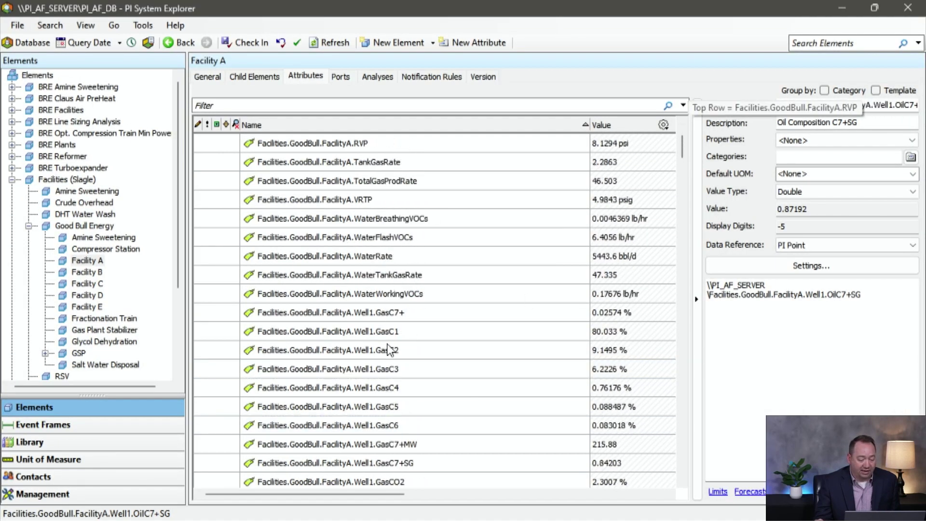
{"action": "left_click", "coordinate": [363, 333]}
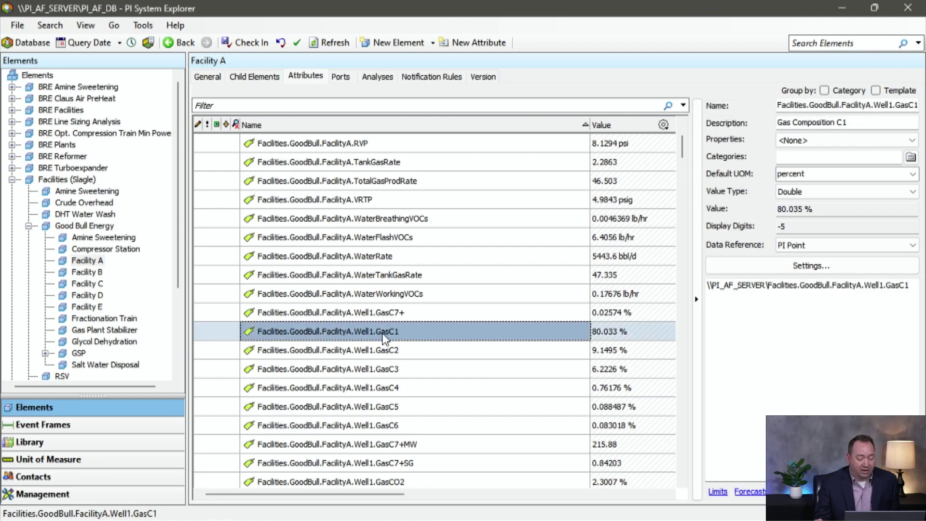
{"action": "right_click", "coordinate": [355, 334]}
{"action": "left_click", "coordinate": [375, 442]}
{"action": "left_click", "coordinate": [842, 8]}
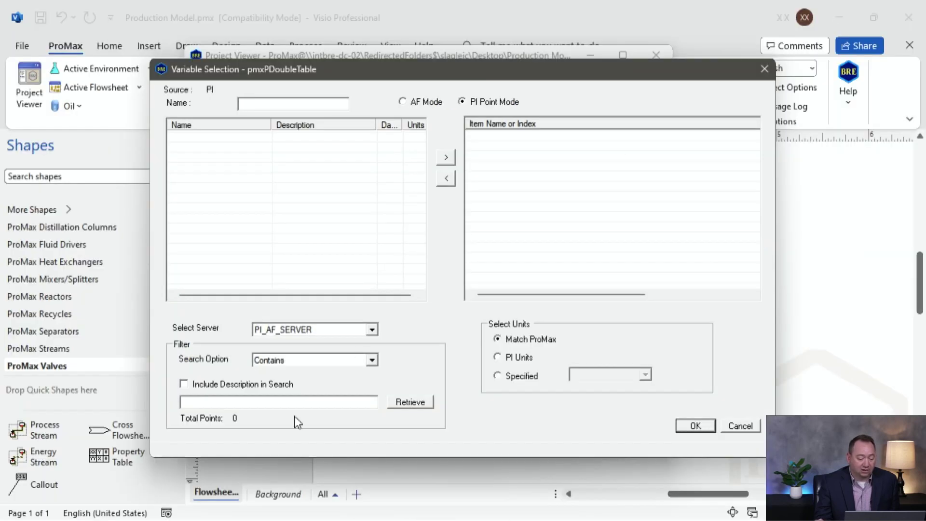
- Retrieve the PI points containing Facilities.GoodBull.FacilityA.Well1.Gas from PI_AF_SERVER
{"action": "left_click", "coordinate": [307, 402]}
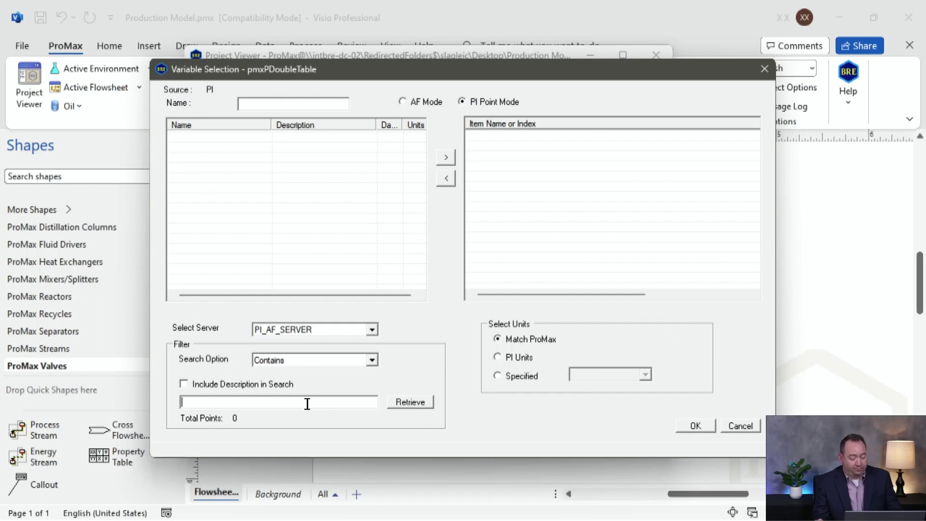
{"action": "key", "text": "ctrl+v"}
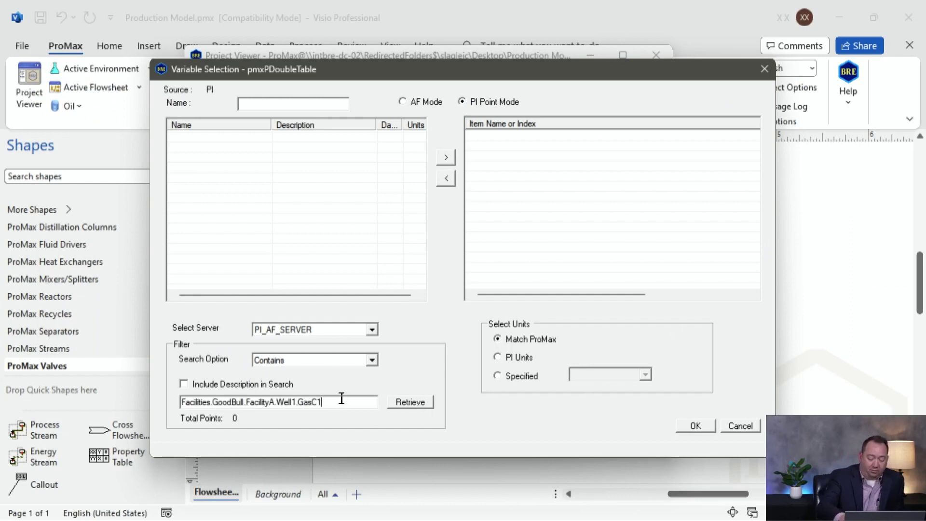
{"action": "key", "text": "BackSpace"}
{"action": "key", "text": "BackSpace"}
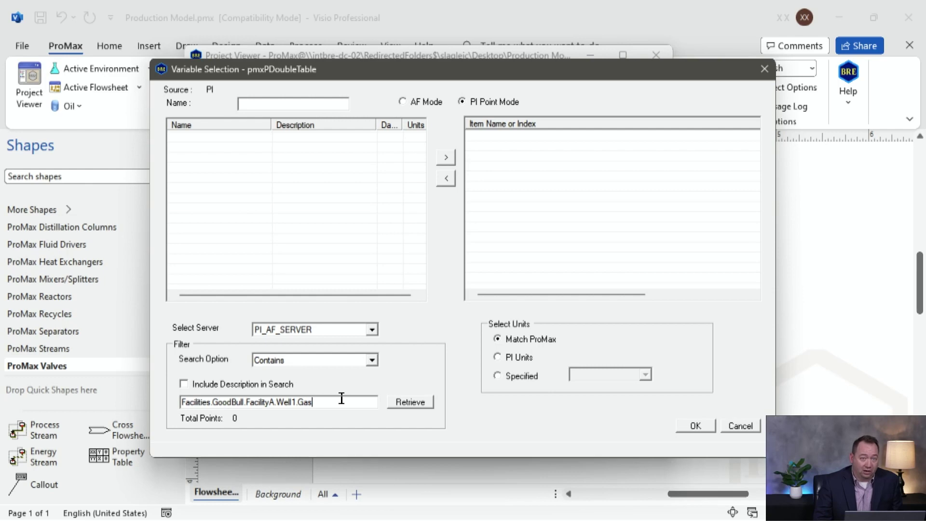
{"action": "left_click", "coordinate": [423, 402]}
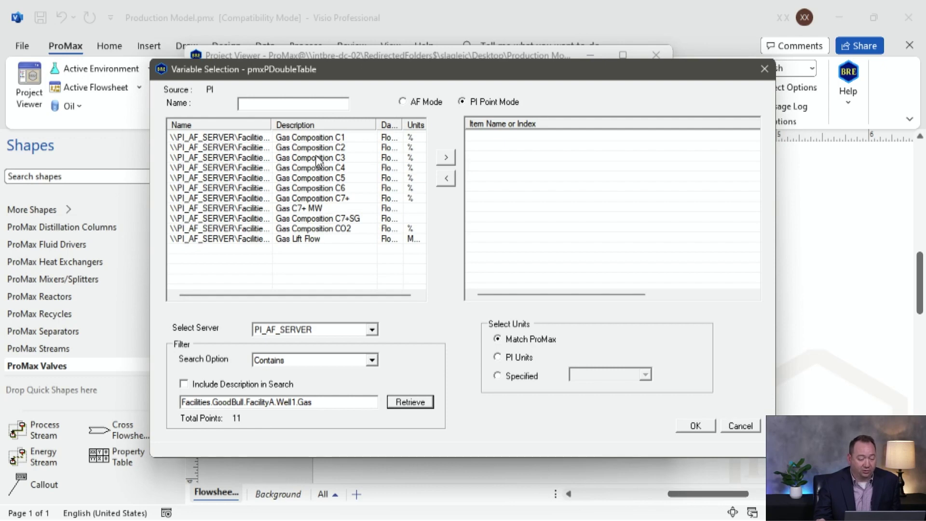
- Add the gas composition points C1 through C6, C7+ and CO2 to the import, leaving out C7+ MW, C7+SG and Gas Lift Flow
{"action": "left_click", "coordinate": [324, 139]}
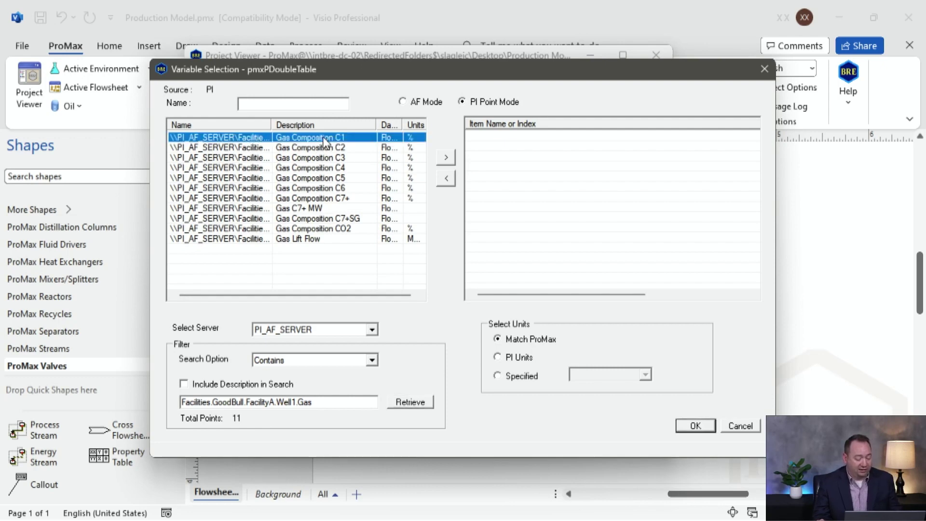
{"action": "left_click", "coordinate": [323, 148], "text": "ctrl"}
{"action": "left_click", "coordinate": [322, 159], "text": "ctrl"}
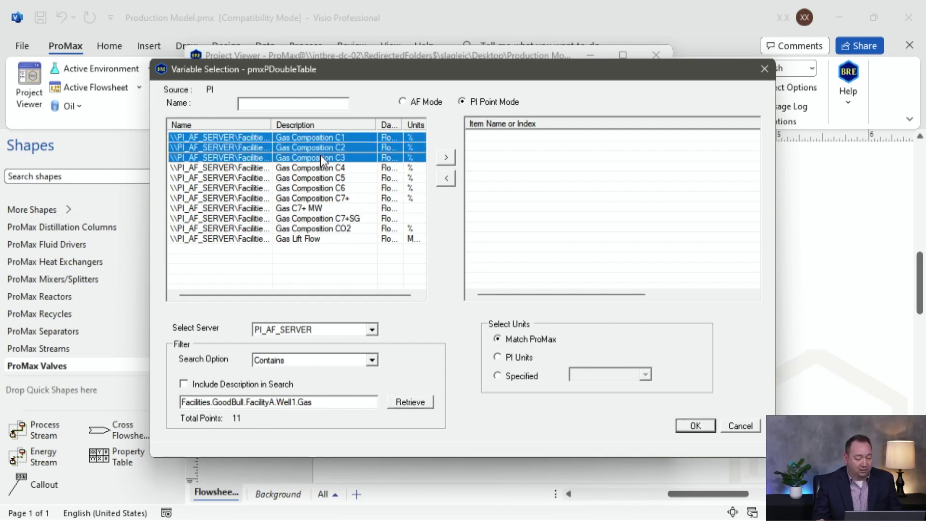
{"action": "left_click", "coordinate": [321, 168], "text": "ctrl"}
{"action": "left_click", "coordinate": [319, 179], "text": "ctrl"}
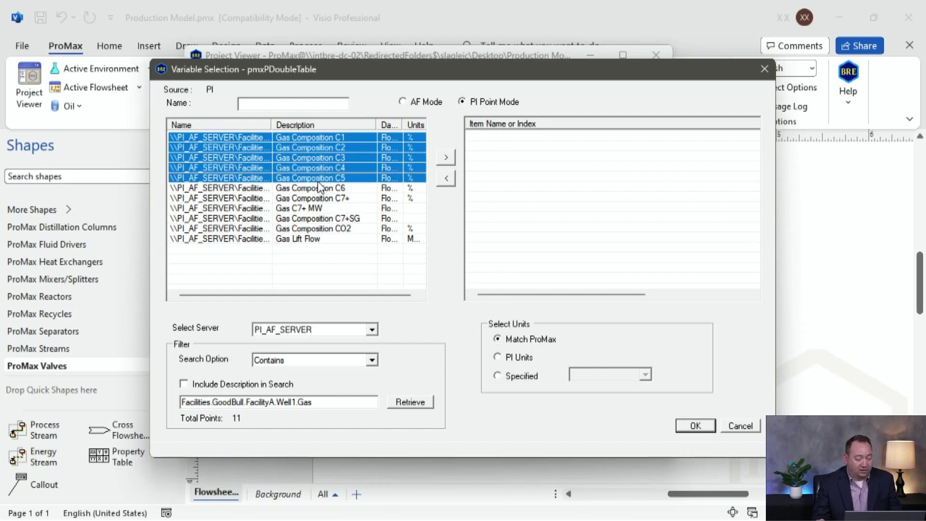
{"action": "left_click", "coordinate": [317, 189], "text": "ctrl"}
{"action": "left_click", "coordinate": [311, 197], "text": "ctrl"}
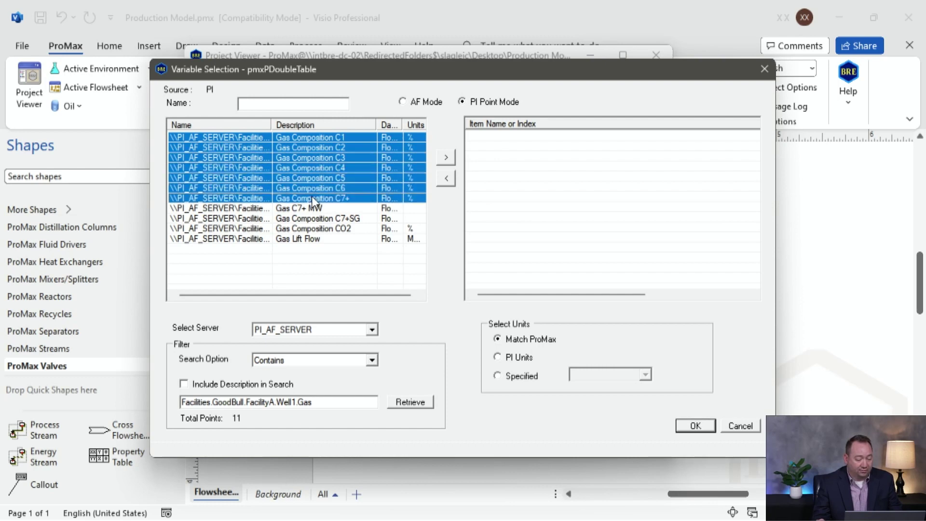
{"action": "left_click", "coordinate": [330, 230], "text": "shift"}
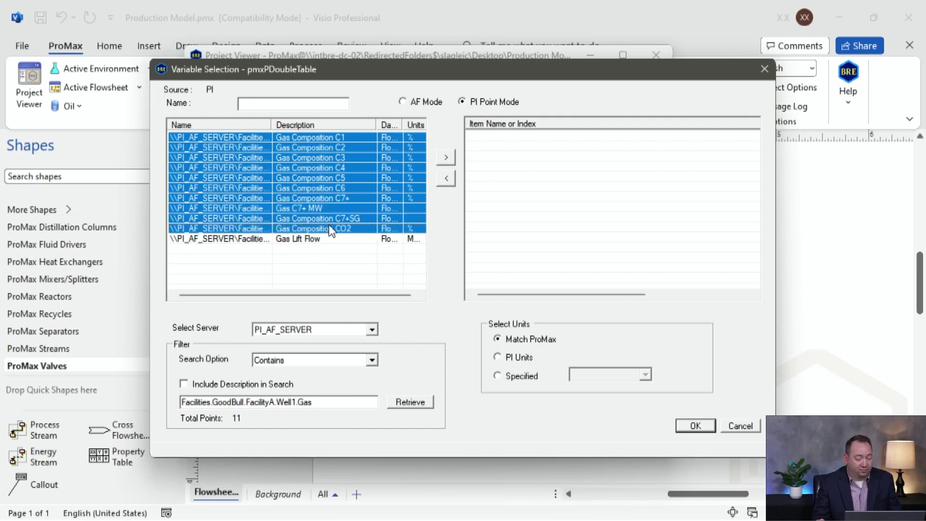
{"action": "left_click", "coordinate": [331, 215], "text": "ctrl"}
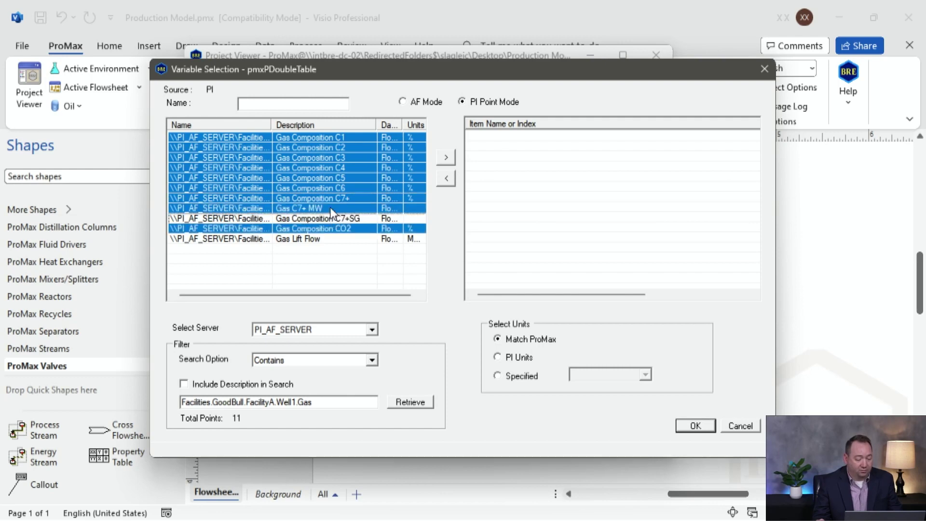
{"action": "left_click", "coordinate": [330, 207], "text": "ctrl"}
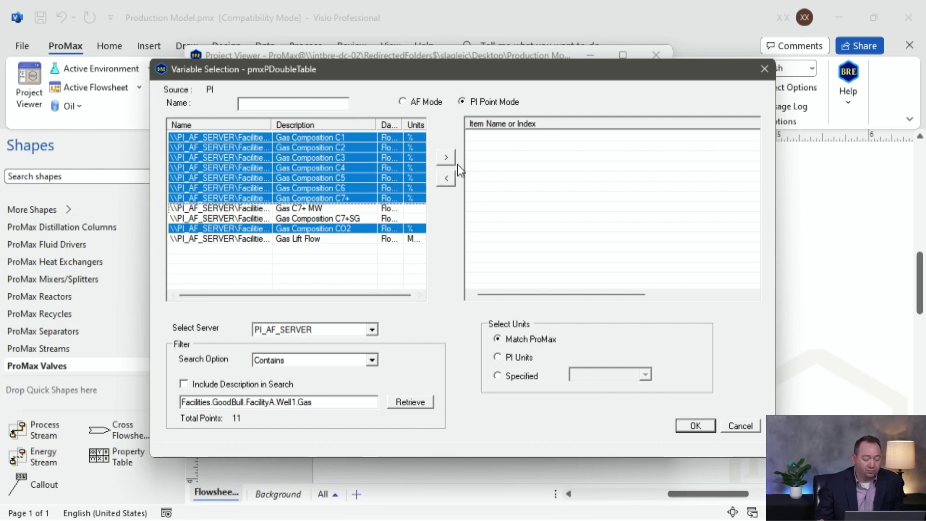
{"action": "left_click", "coordinate": [446, 157]}
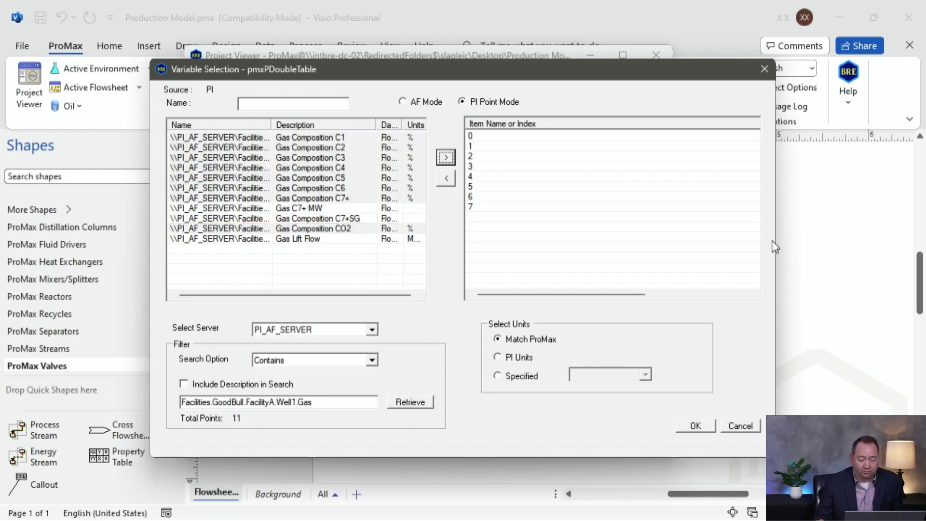
- Widen the variable selection dialog and adjust its item columns to show the full tag names of the selected points
{"action": "left_click_drag", "start_coordinate": [772, 240], "coordinate": [886, 240]}
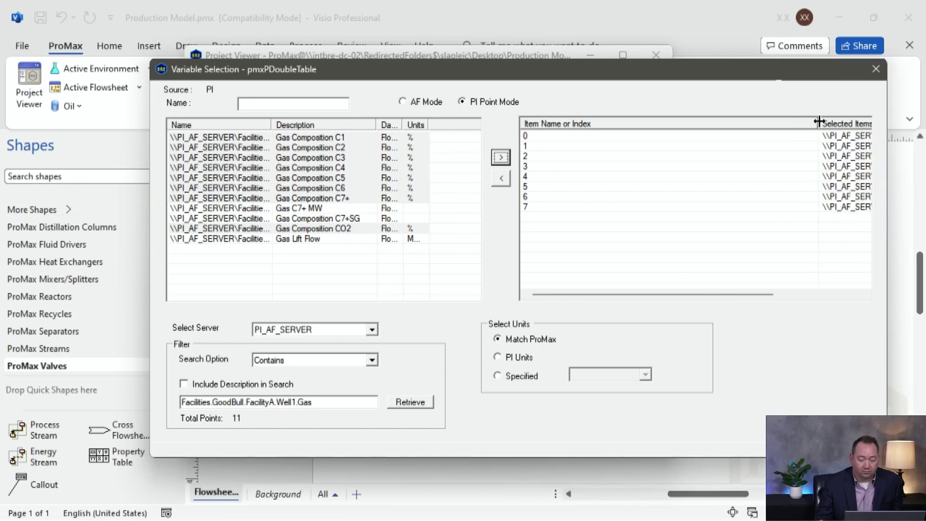
{"action": "left_click_drag", "start_coordinate": [818, 124], "coordinate": [584, 131]}
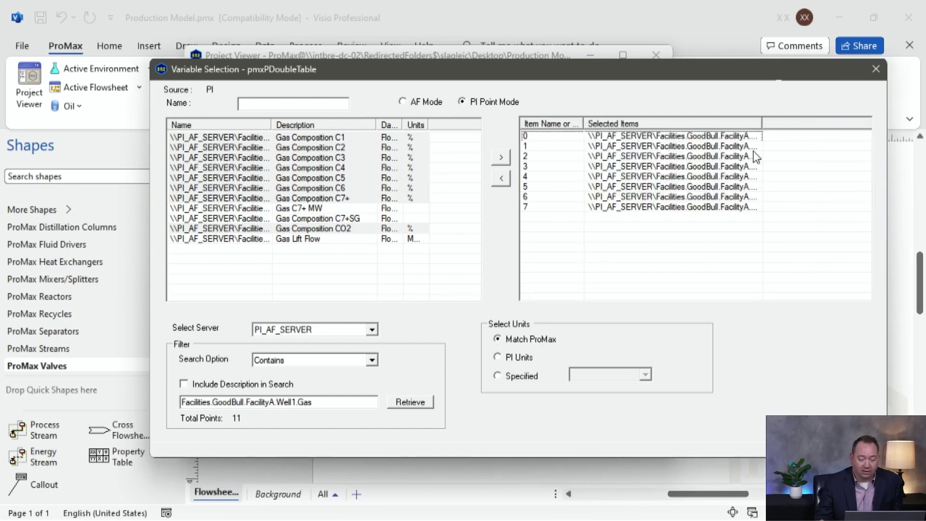
{"action": "left_click_drag", "start_coordinate": [762, 124], "coordinate": [840, 125]}
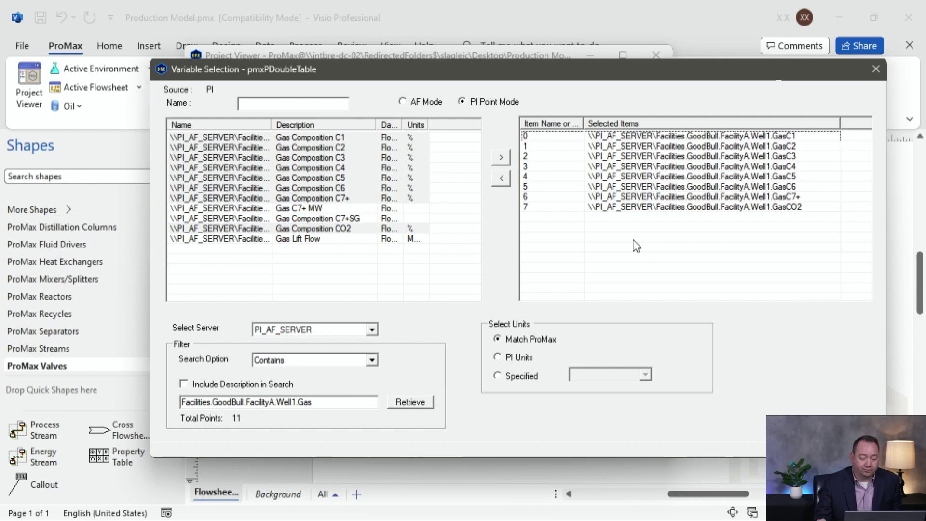
- Name the selected items for GasC1 through GasC6 as C1, C2, C3, C4, C5 and C6
{"action": "left_click", "coordinate": [544, 138]}
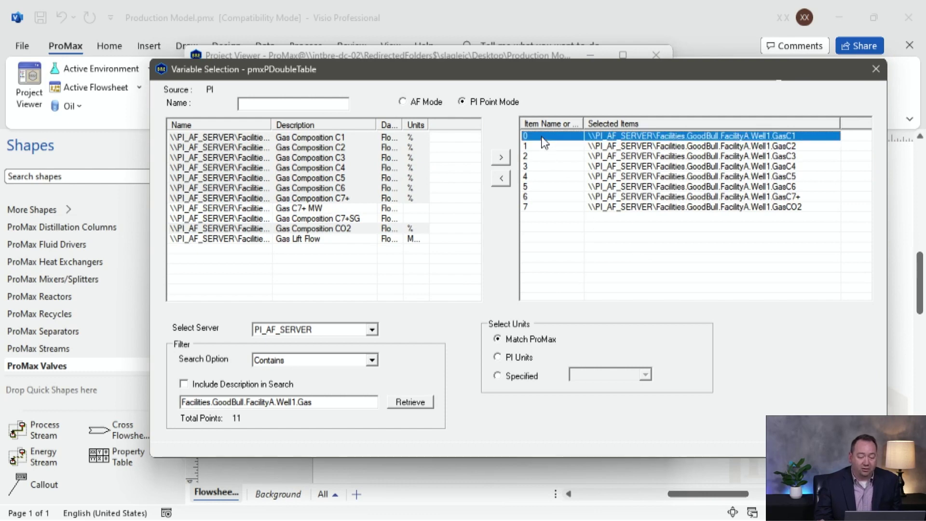
{"action": "left_click", "coordinate": [544, 140]}
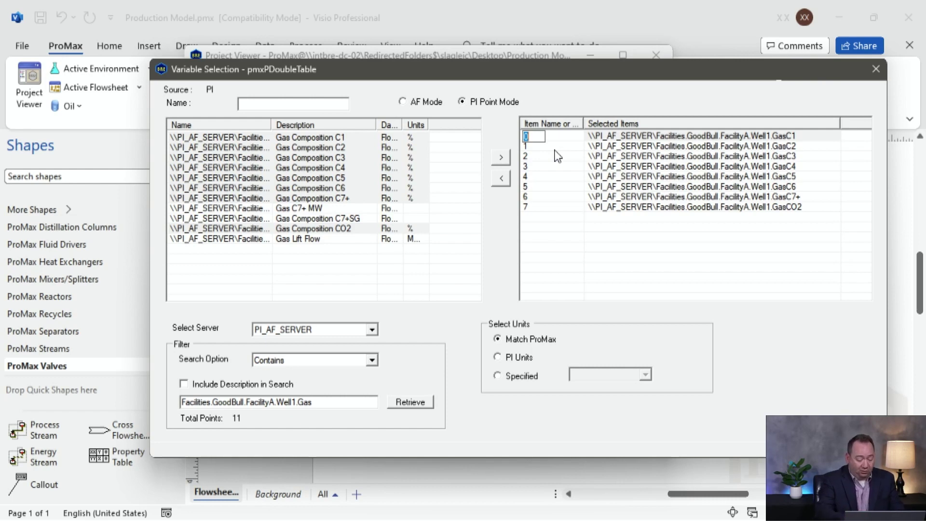
{"action": "type", "text": "C1"}
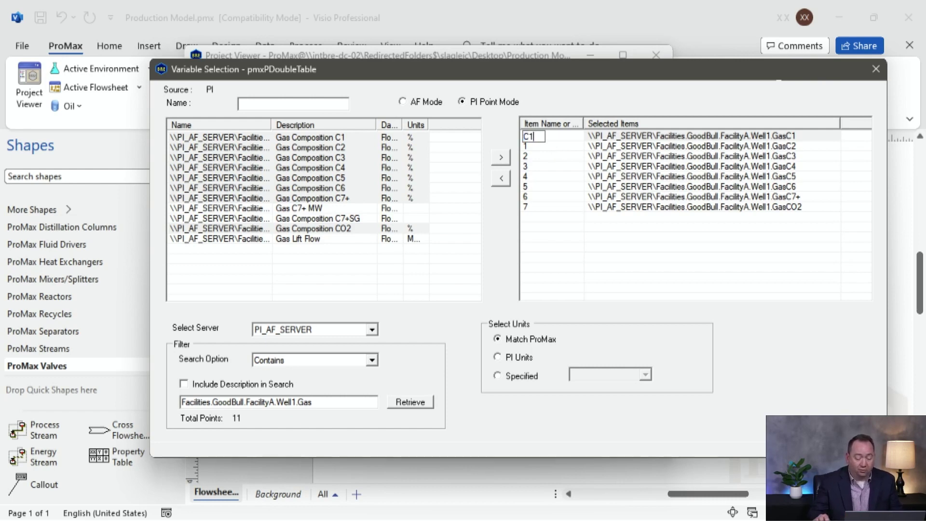
{"action": "left_click", "coordinate": [534, 146]}
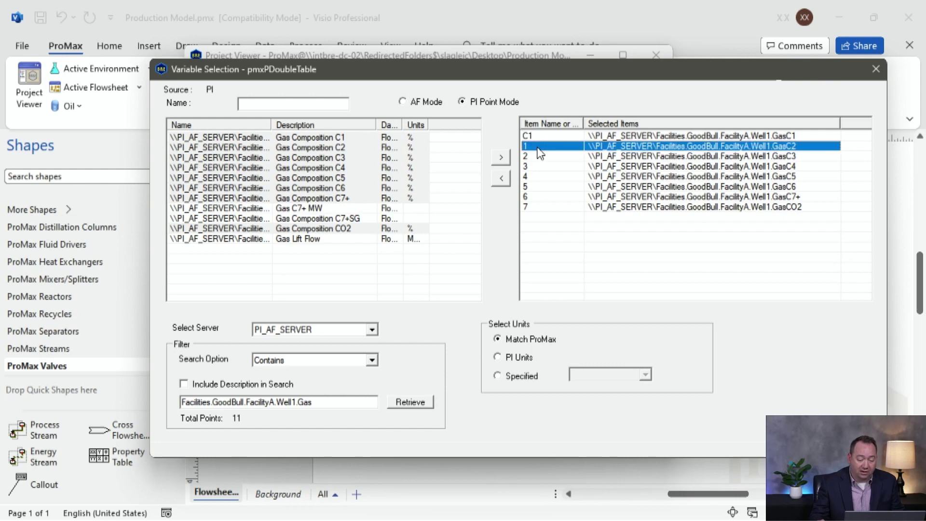
{"action": "left_click", "coordinate": [535, 145]}
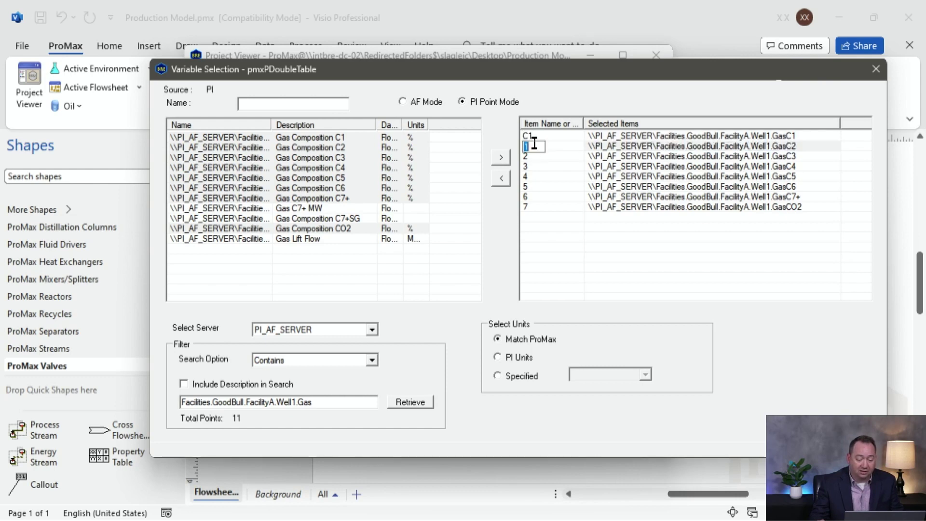
{"action": "type", "text": "C"}
{"action": "type", "text": "2"}
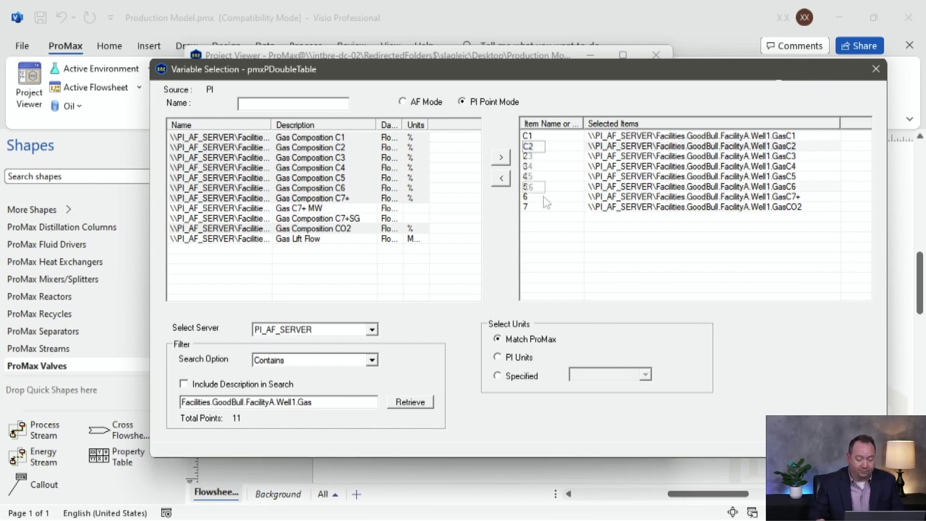
- Name the selected GasC7+ item Gas C7+ and the GasCO2 item CO2
{"action": "left_click", "coordinate": [545, 198]}
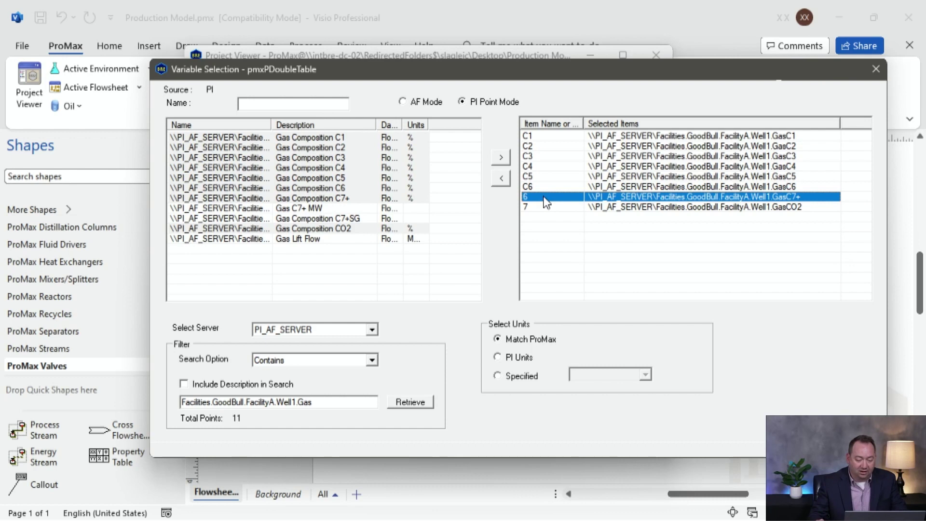
{"action": "left_click", "coordinate": [545, 198]}
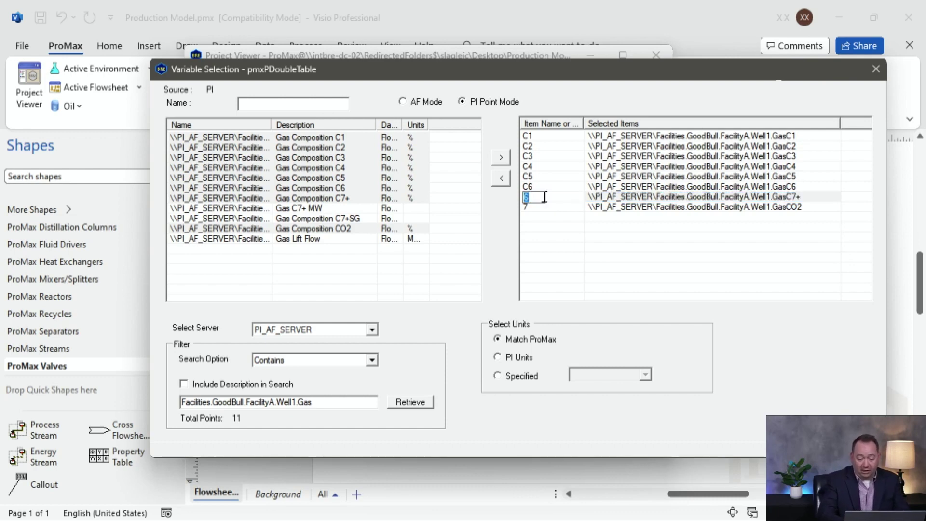
{"action": "type", "text": "Gas C7+"}
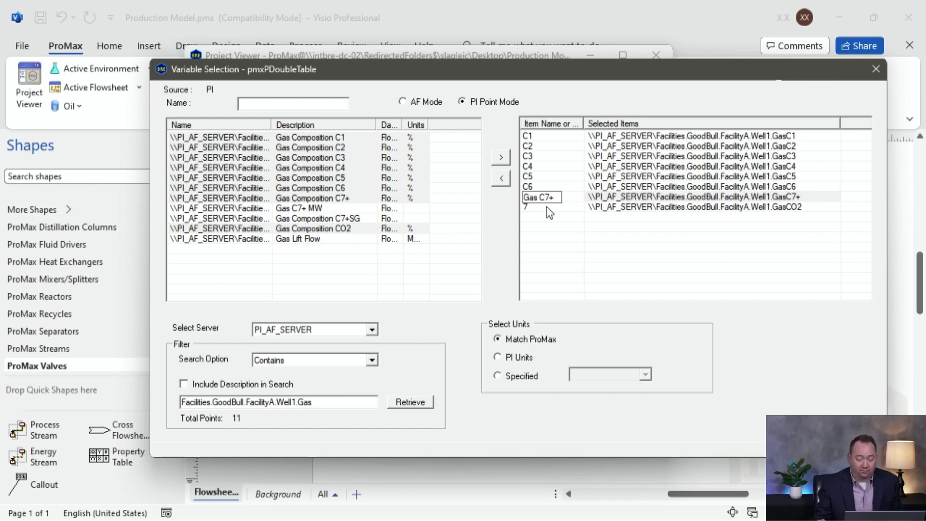
{"action": "left_click", "coordinate": [550, 212]}
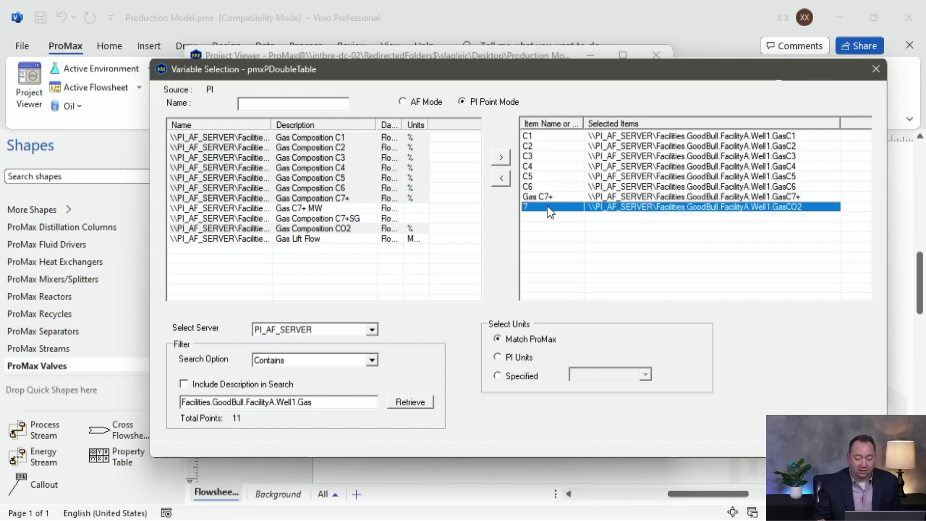
{"action": "left_click", "coordinate": [549, 212]}
{"action": "type", "text": "CO2"}
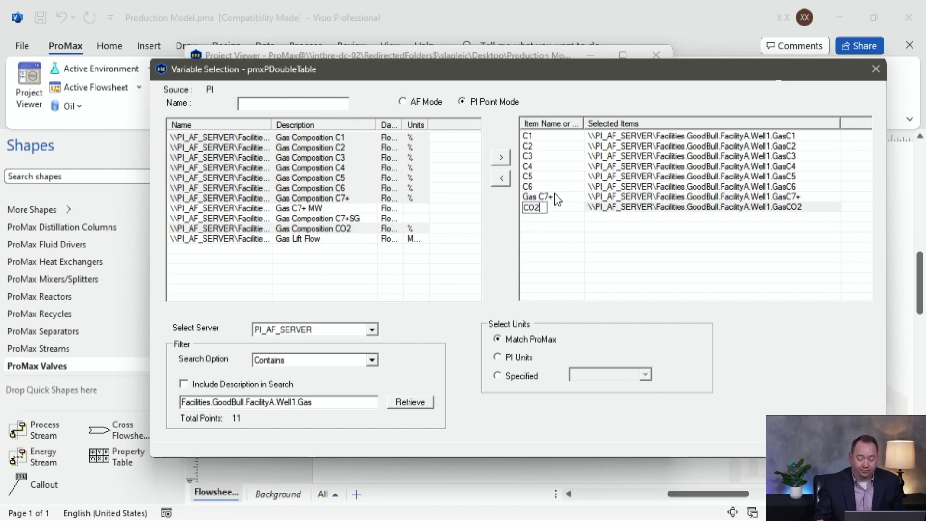
- Name the gas composition import Gas Comp, accept it, and execute the project to update the Gas stream's composition
{"action": "left_click_drag", "start_coordinate": [629, 67], "coordinate": [590, 40]}
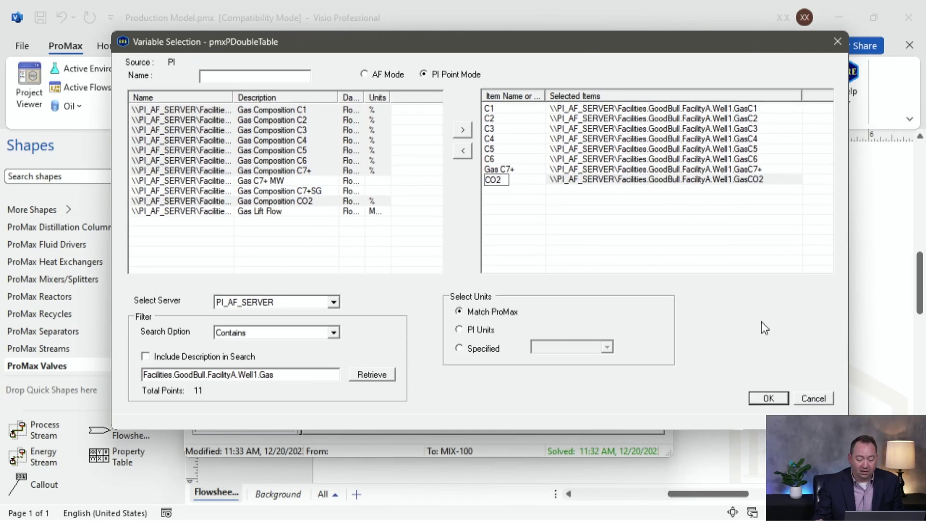
{"action": "left_click", "coordinate": [692, 241]}
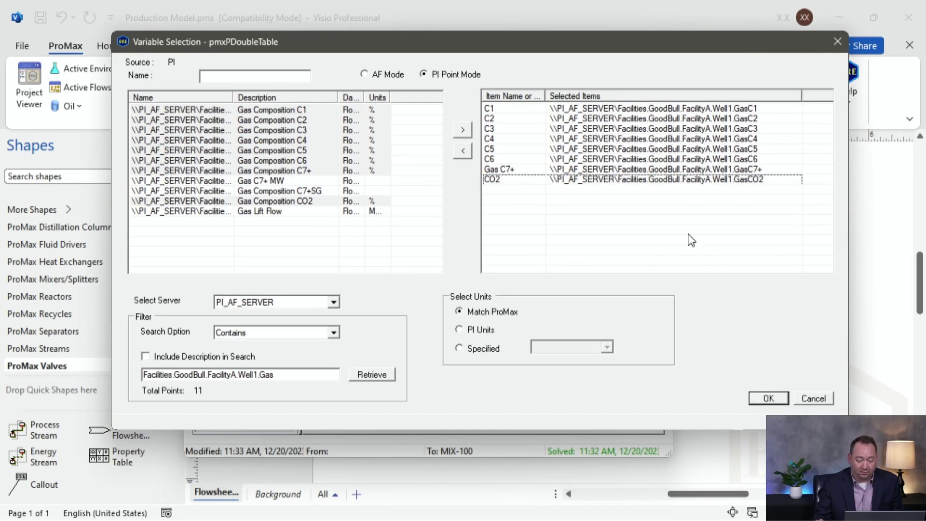
{"action": "left_click", "coordinate": [292, 75]}
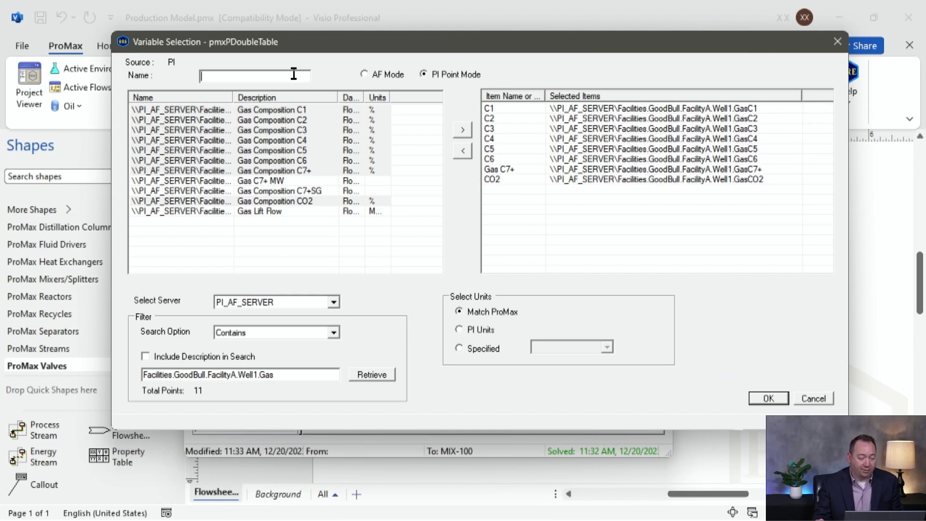
{"action": "type", "text": "Gas Comp"}
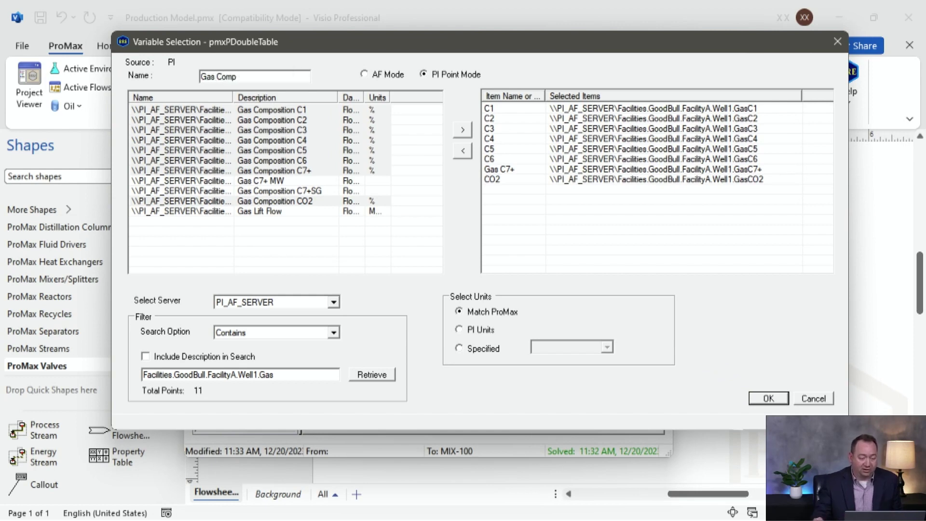
{"action": "left_click", "coordinate": [764, 399]}
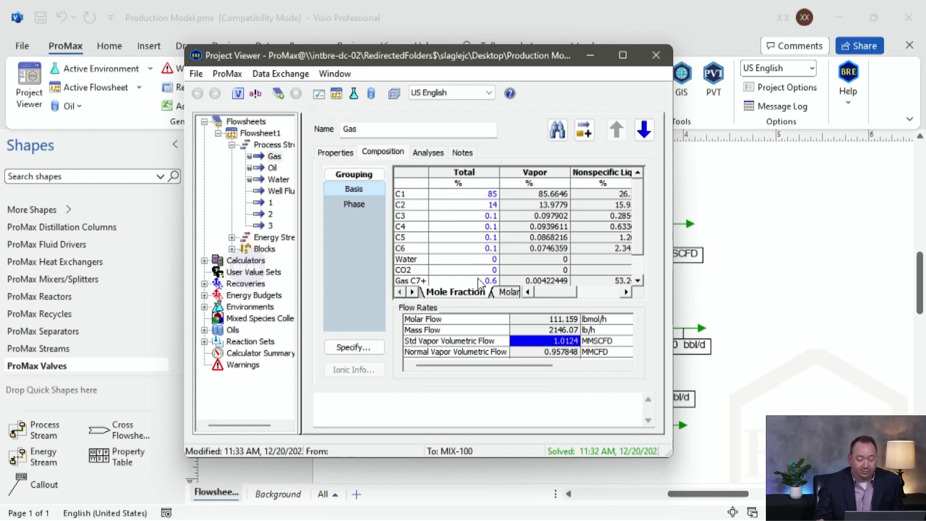
{"action": "left_click", "coordinate": [279, 94]}
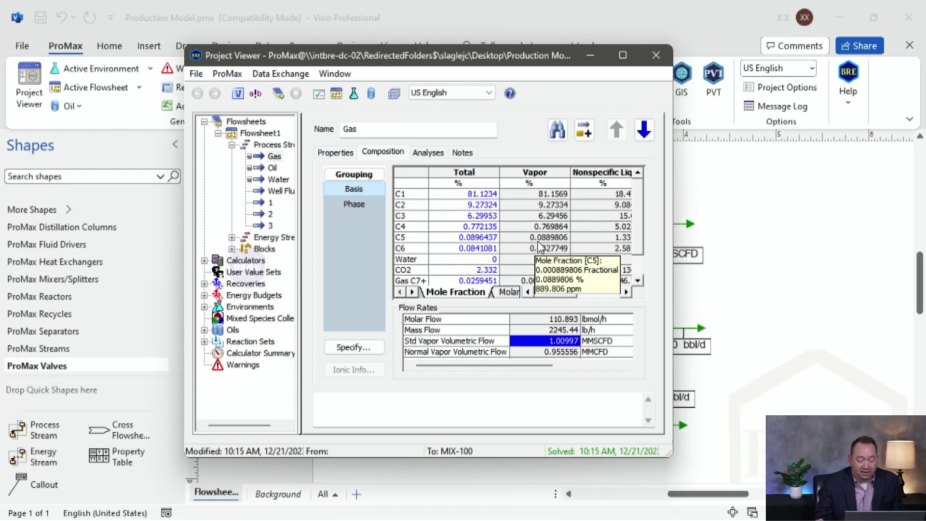
{"action": "left_click", "coordinate": [659, 56]}
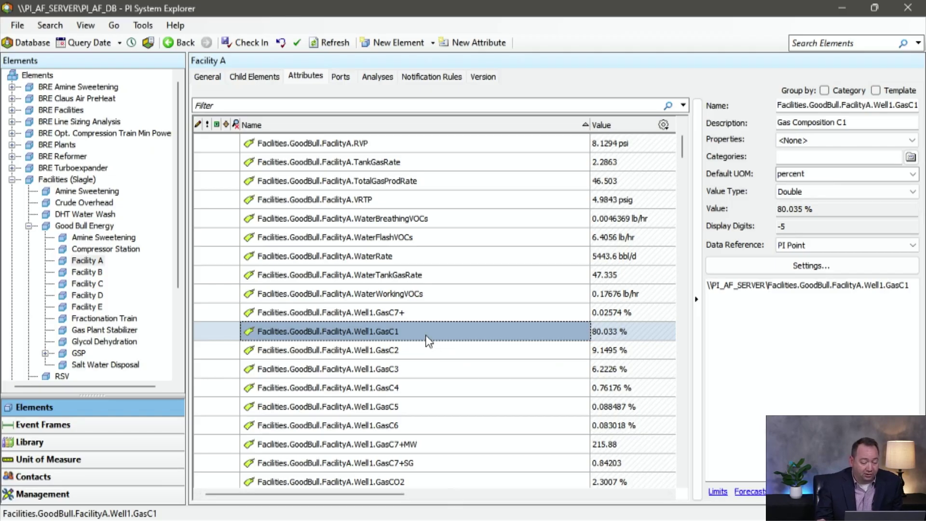
- In PI System Explorer, copy the cell with the tag name Facilities.GoodBull.FacilityA.Well1.HPSepT, and return to the flowsheet in ProMax
{"action": "scroll", "coordinate": [424, 321], "scroll_direction": "up", "scroll_amount": 2}
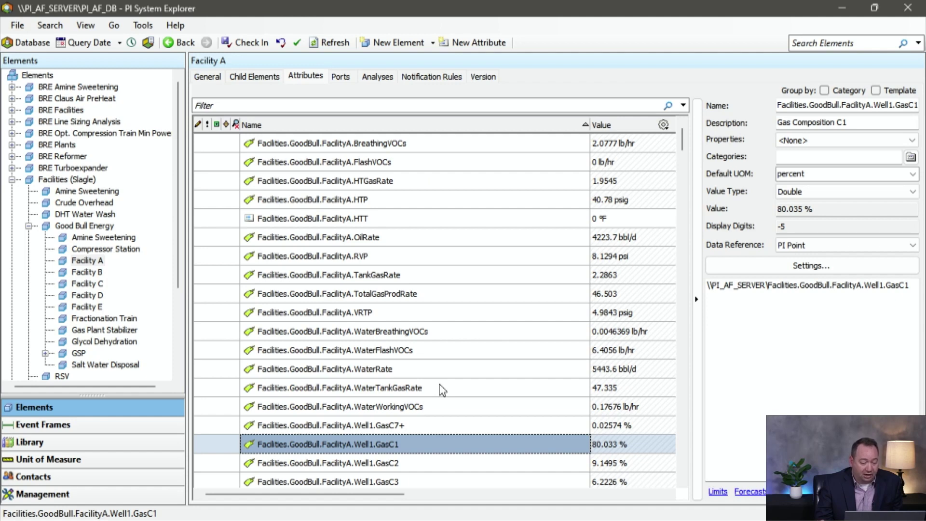
{"action": "scroll", "coordinate": [442, 390], "scroll_direction": "down", "scroll_amount": 7}
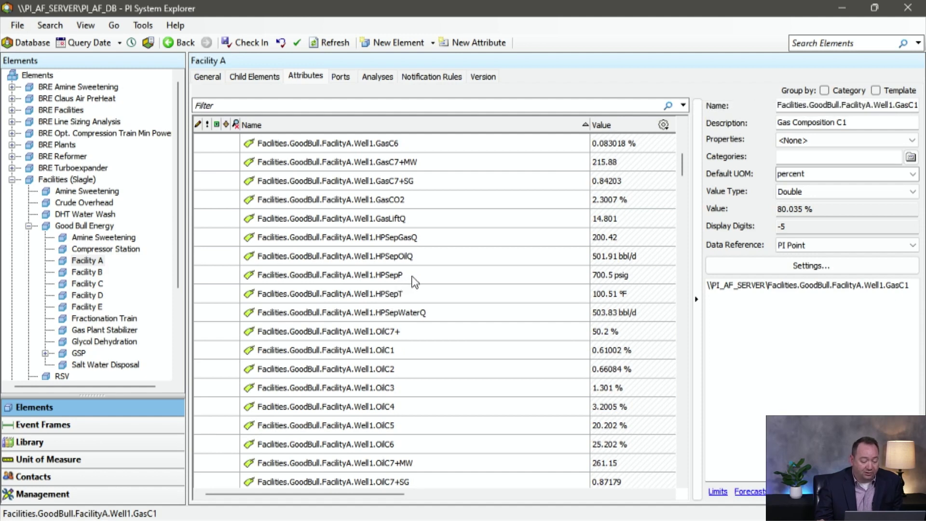
{"action": "left_click", "coordinate": [404, 296]}
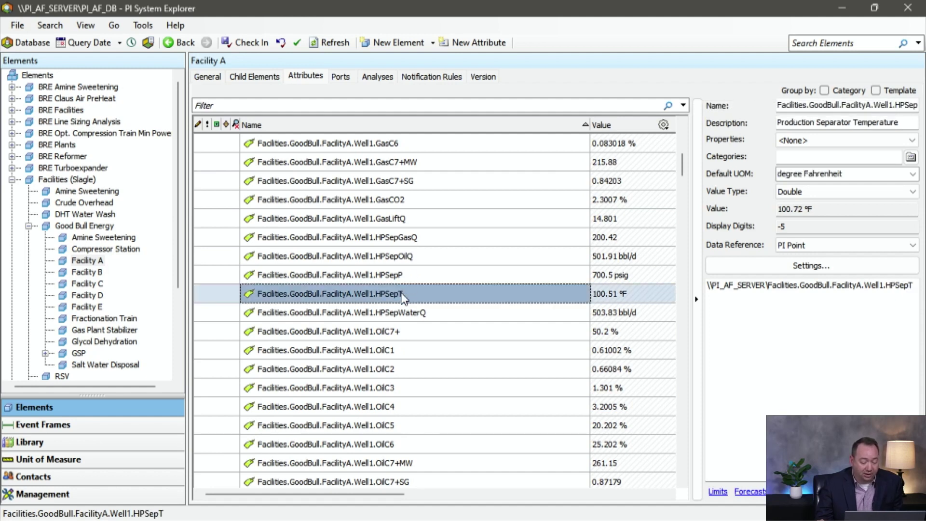
{"action": "right_click", "coordinate": [403, 298]}
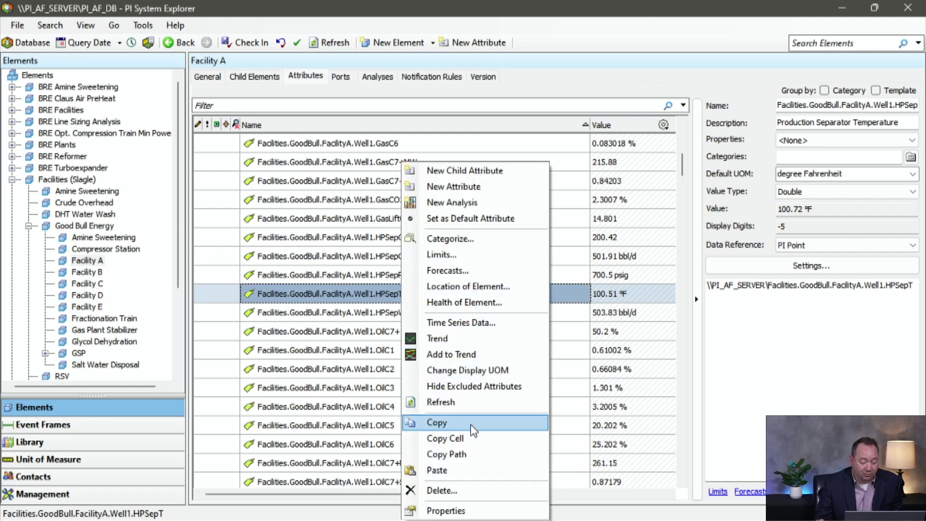
{"action": "left_click", "coordinate": [459, 438]}
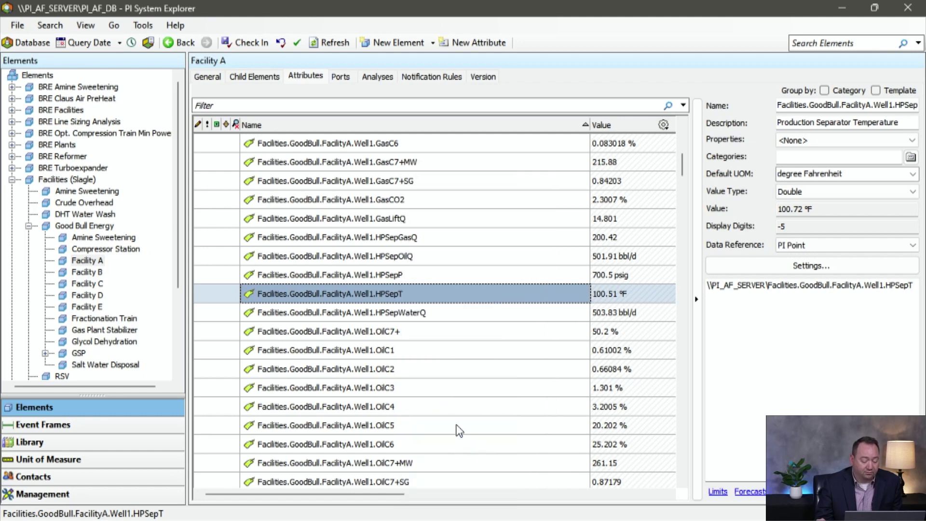
{"action": "left_click", "coordinate": [841, 8]}
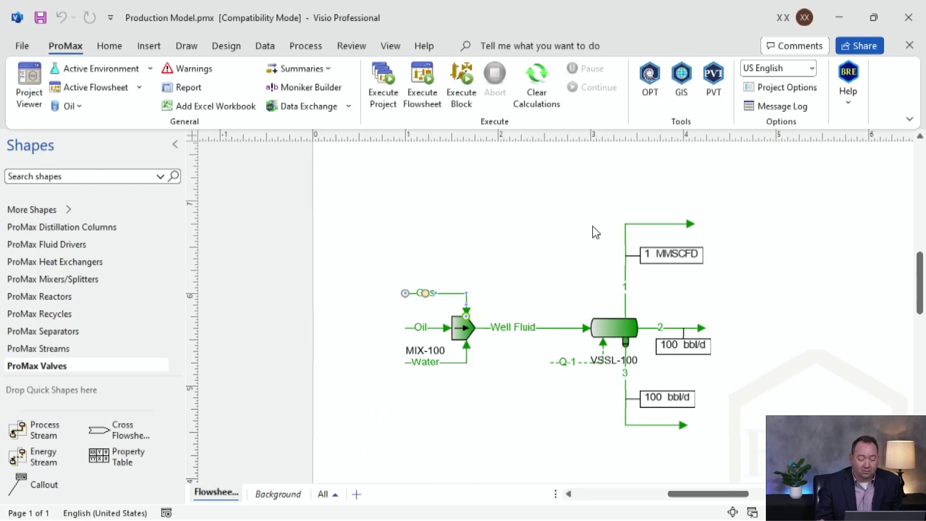
- Open stream 1 leaving the top of VSSL-100 and start a PI import for its total temperature
{"action": "double_click", "coordinate": [626, 294]}
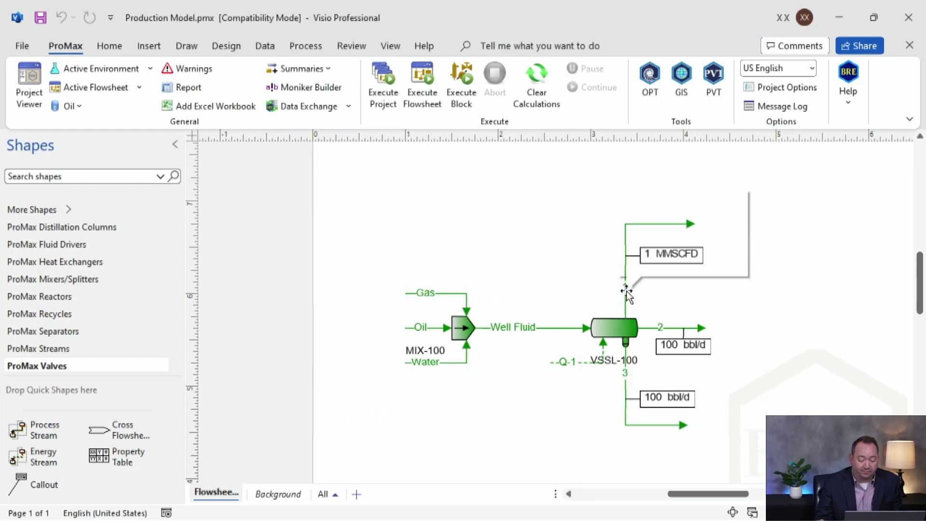
{"action": "left_click", "coordinate": [536, 181]}
{"action": "right_click", "coordinate": [535, 183]}
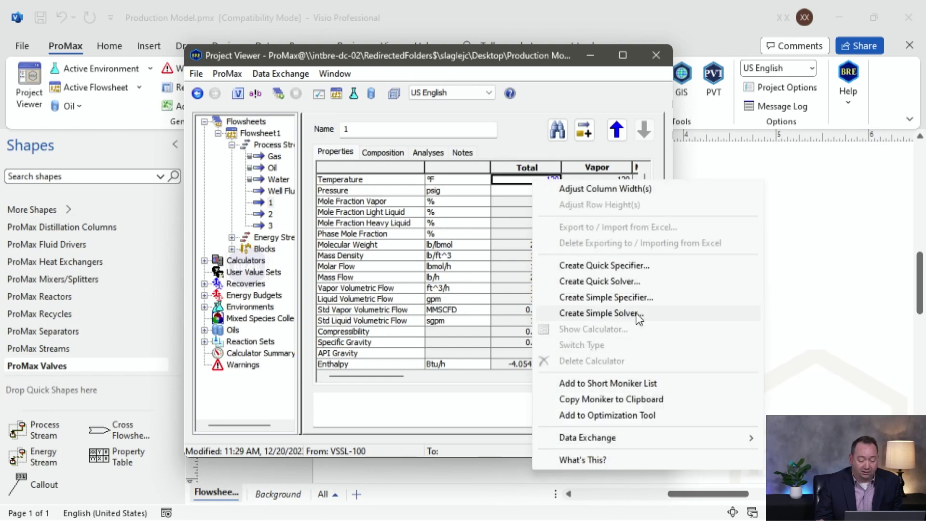
{"action": "left_click", "coordinate": [505, 58]}
{"action": "left_click_drag", "start_coordinate": [508, 57], "coordinate": [342, 21]}
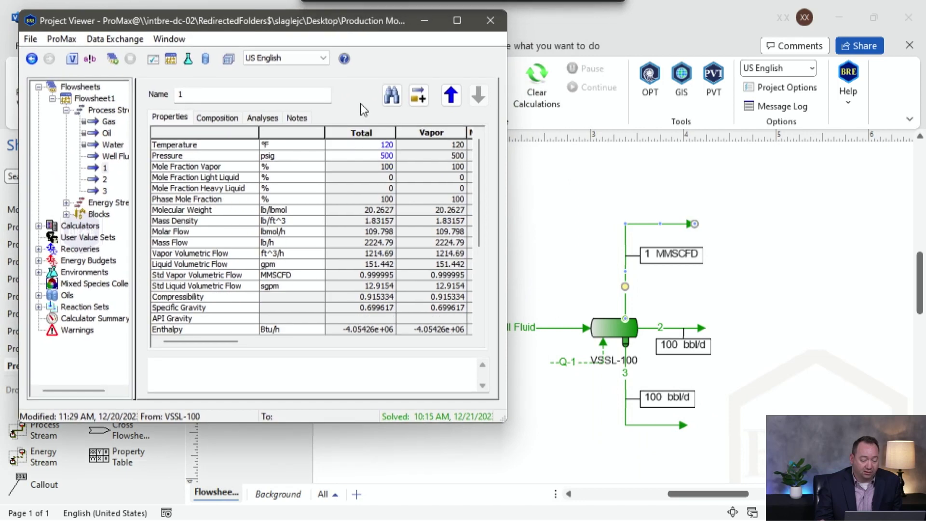
{"action": "right_click", "coordinate": [373, 145]}
{"action": "mouse_move", "coordinate": [446, 402]}
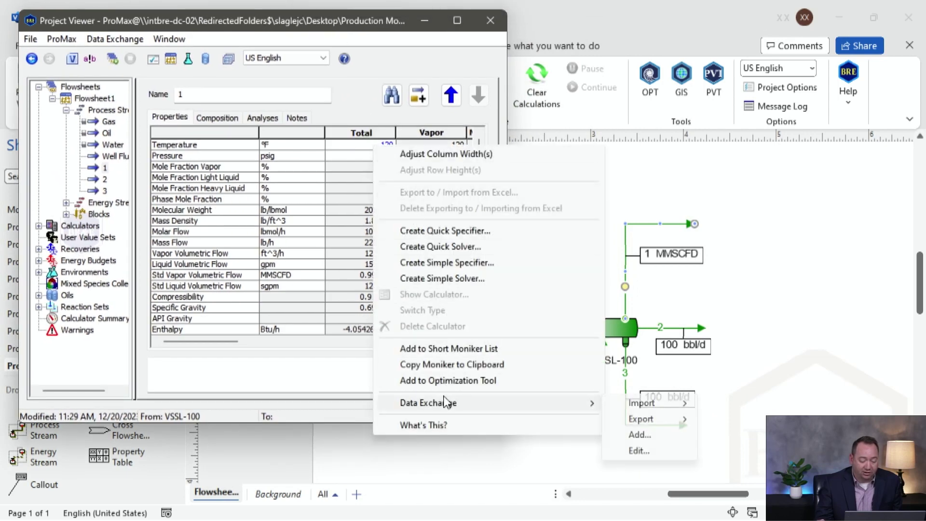
{"action": "mouse_move", "coordinate": [640, 406]}
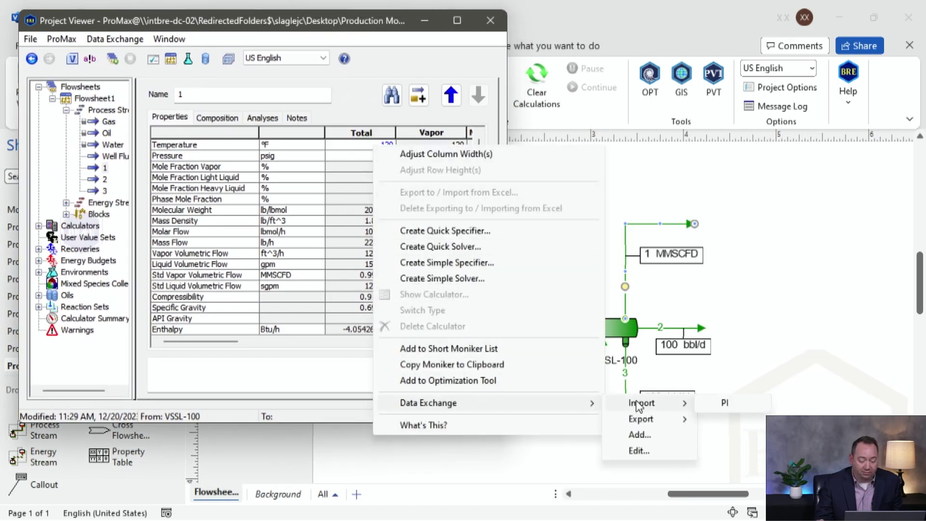
{"action": "left_click", "coordinate": [723, 403]}
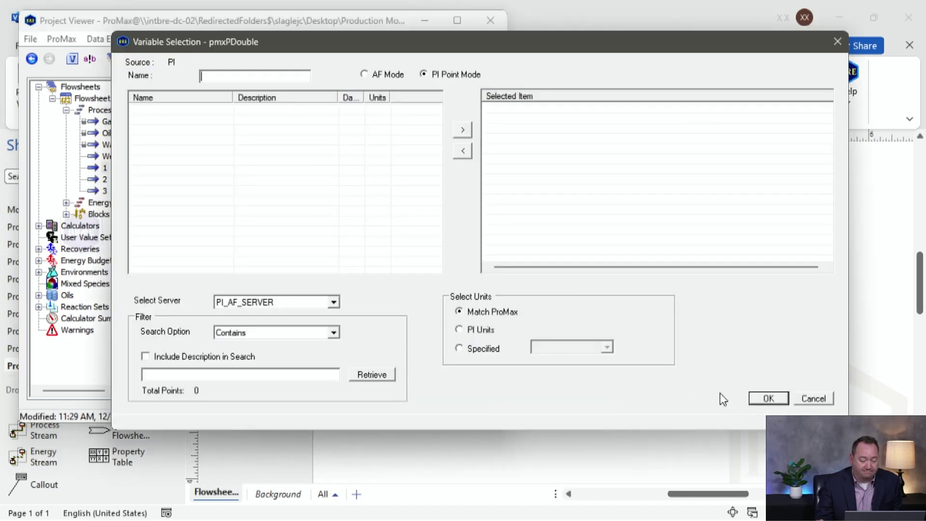
- Name the import HP Sep T, retrieve the point Facilities.GoodBull.FacilityA.Well1.HPSepT with the copied tag, and add it as the selected item
{"action": "left_click", "coordinate": [268, 77]}
{"action": "type", "text": "HP Sep "}
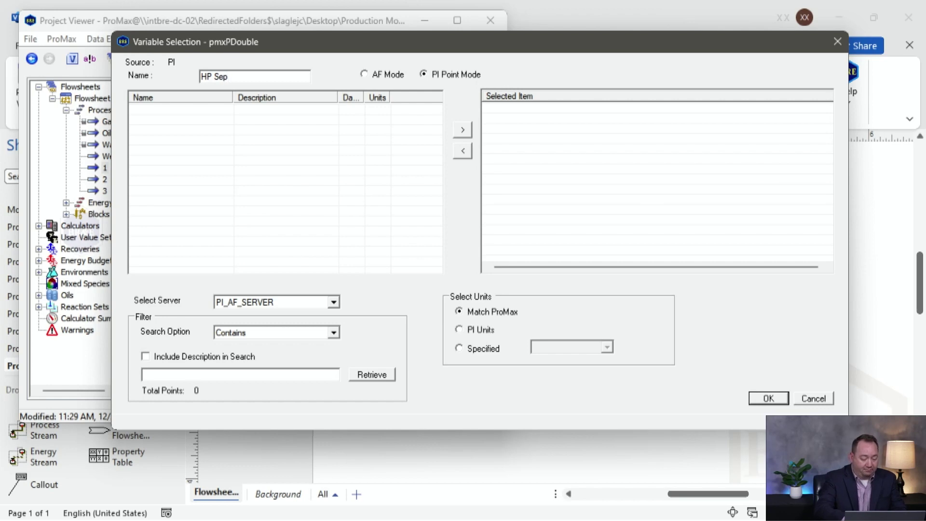
{"action": "type", "text": "T"}
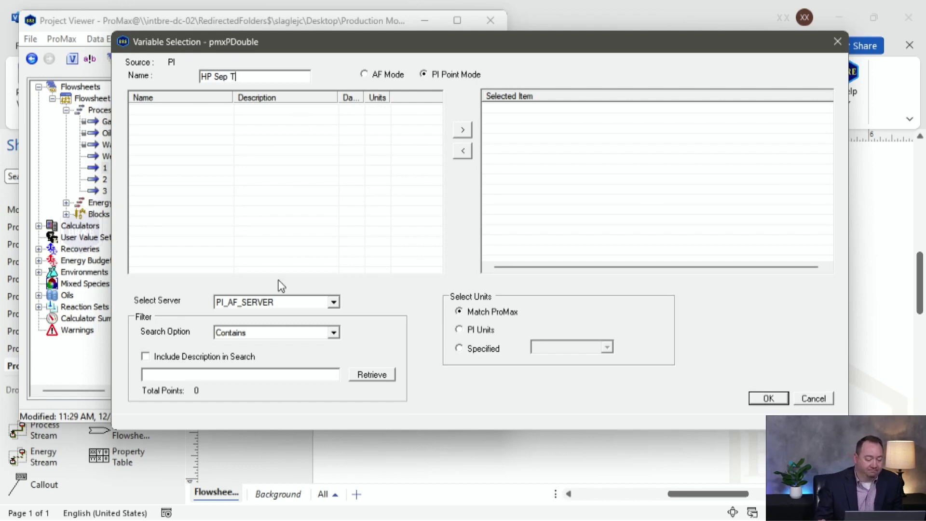
{"action": "left_click", "coordinate": [242, 375]}
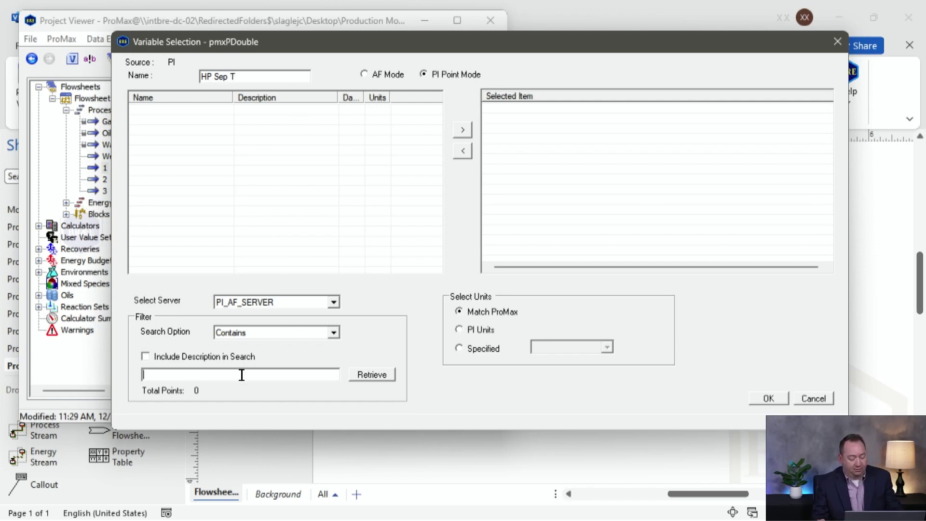
{"action": "key", "text": "ctrl+v"}
{"action": "left_click", "coordinate": [387, 376]}
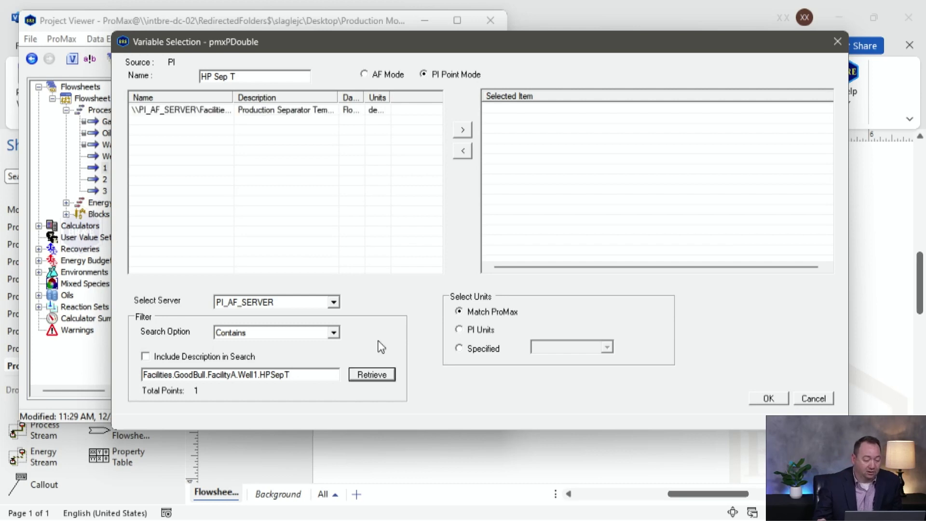
{"action": "double_click", "coordinate": [214, 112]}
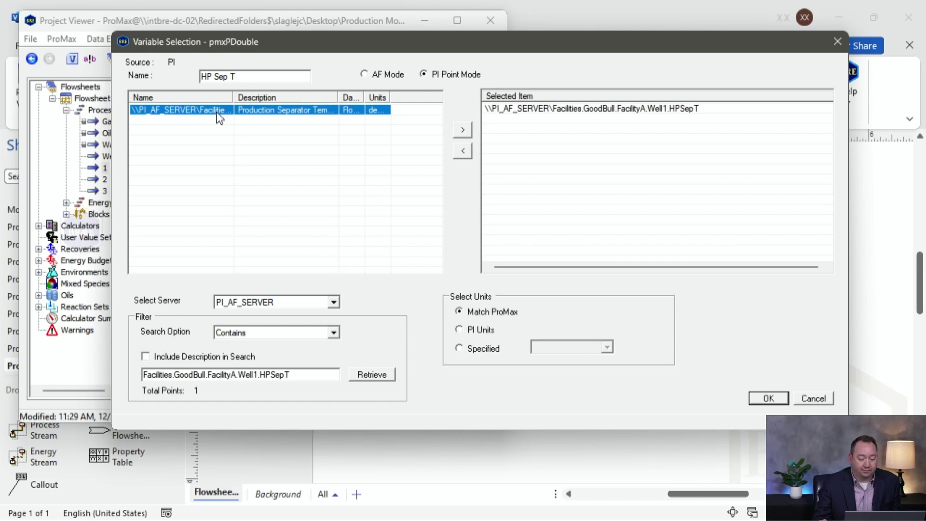
- Accept the HP Sep T import and execute the project to update stream 1's temperature
{"action": "left_click", "coordinate": [768, 399]}
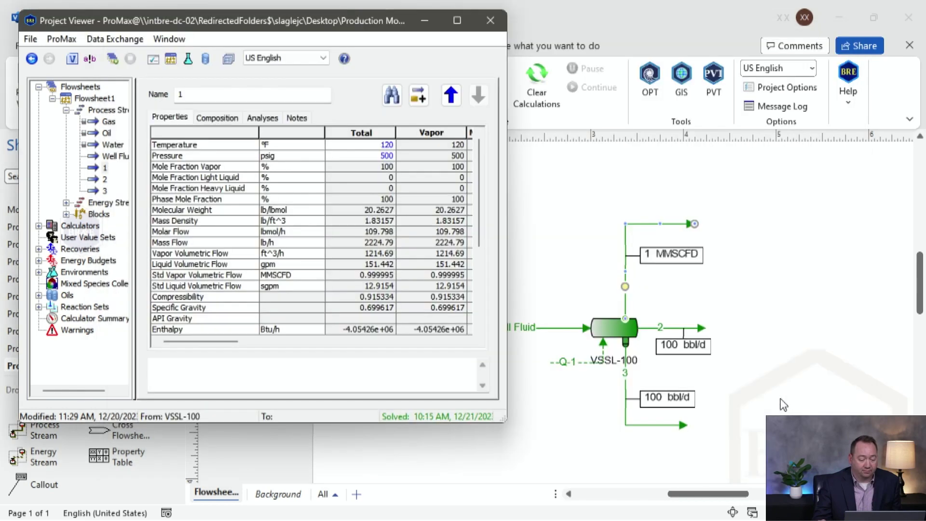
{"action": "left_click", "coordinate": [112, 58]}
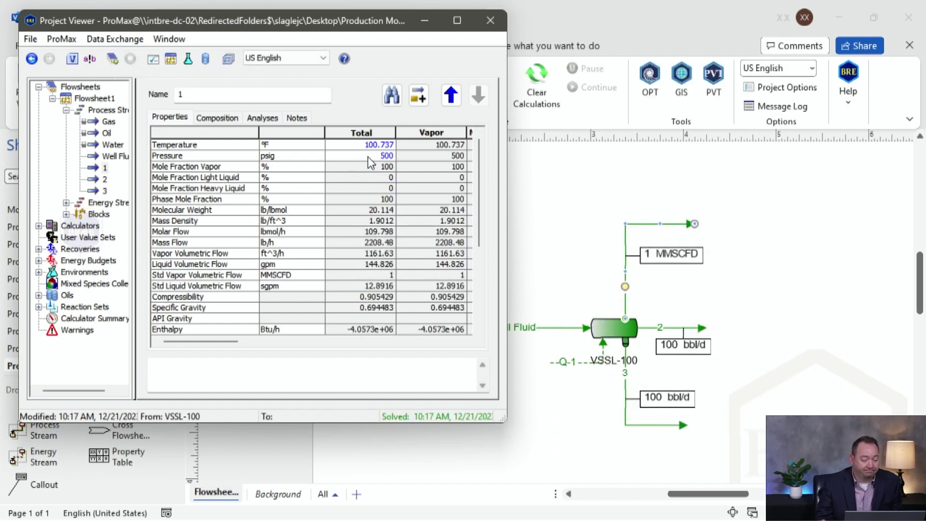
- Start a PI import for stream 1's total pressure
{"action": "mouse_move", "coordinate": [370, 163]}
{"action": "right_click", "coordinate": [365, 156]}
{"action": "mouse_move", "coordinate": [456, 412]}
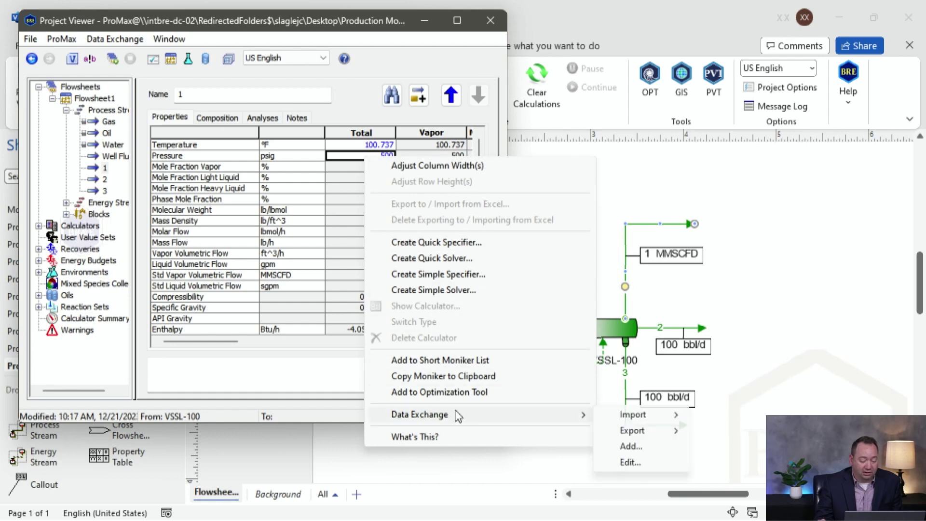
{"action": "mouse_move", "coordinate": [630, 415]}
{"action": "left_click", "coordinate": [714, 418]}
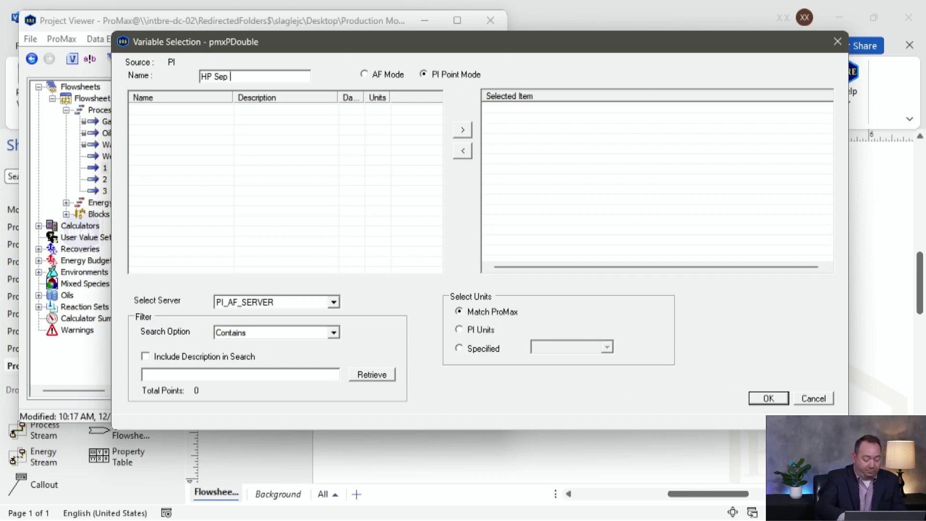
- Name the import HP Sep P, retrieve the point Facilities.GoodBull.FacilityA.Well1.HPSepP, and add it as the selected item
{"action": "left_click", "coordinate": [265, 375]}
{"action": "type", "text": "Facilities.GoodBull.FacilityA.Well1.HPSepT"}
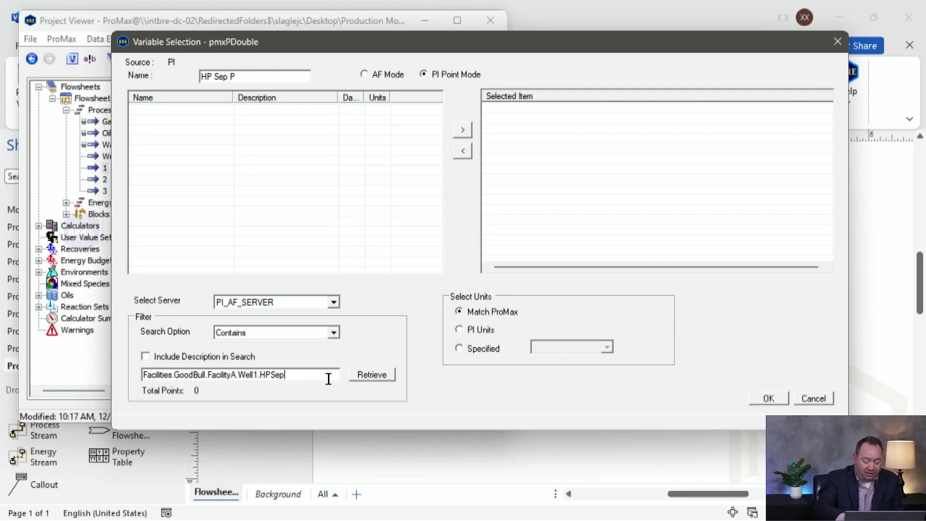
{"action": "left_click", "coordinate": [365, 377]}
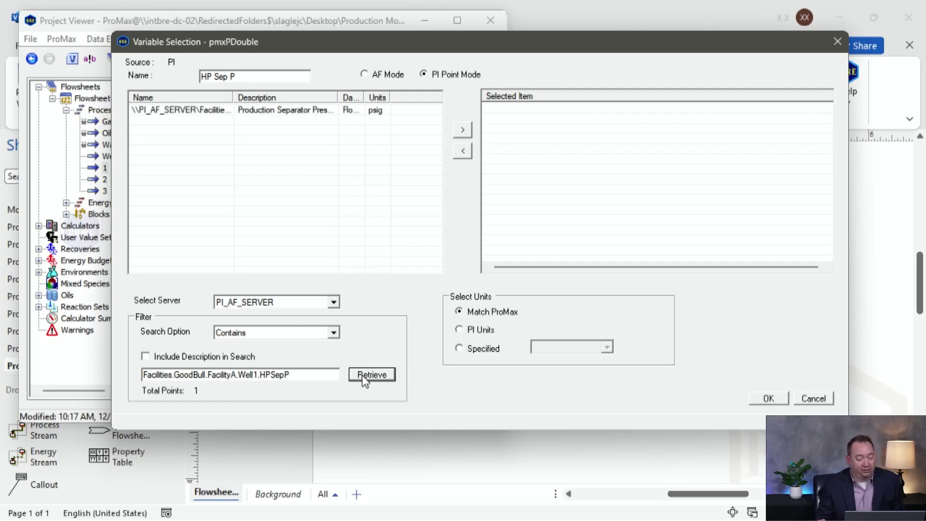
{"action": "double_click", "coordinate": [269, 115]}
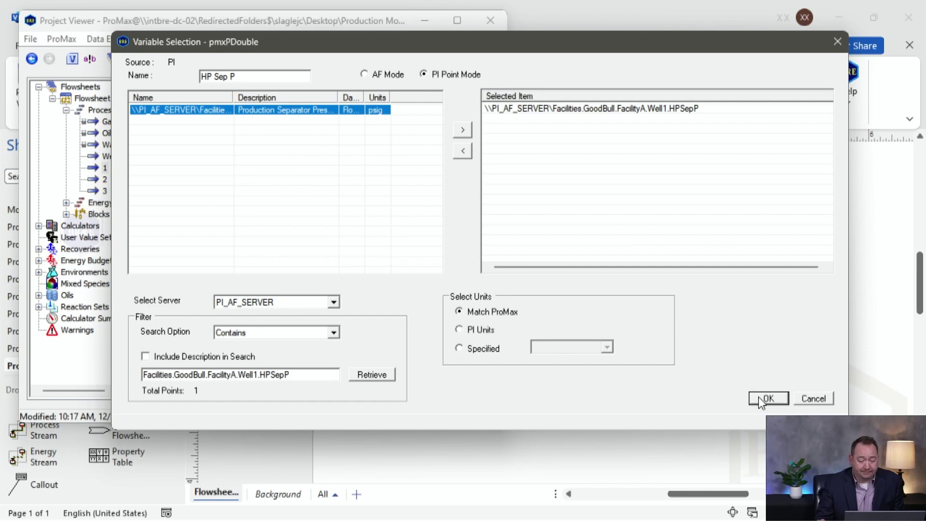
- Accept the HP Sep P import, execute the project to update stream 1's pressure, and close the Project Viewer
{"action": "left_click", "coordinate": [768, 398]}
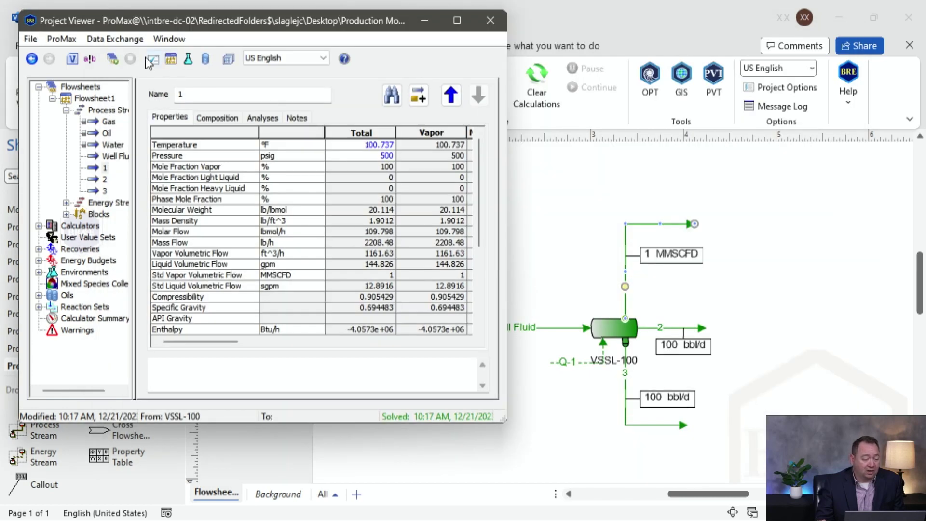
{"action": "left_click", "coordinate": [112, 59]}
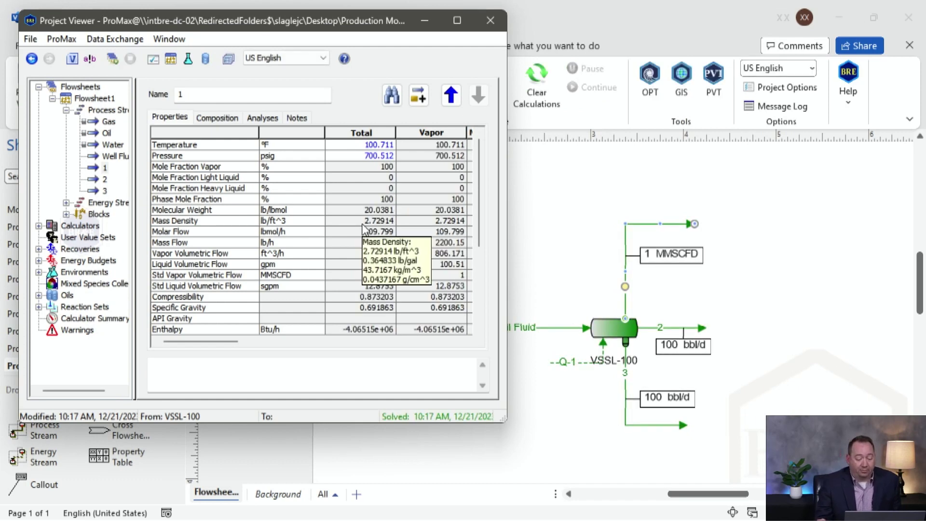
{"action": "left_click", "coordinate": [489, 21]}
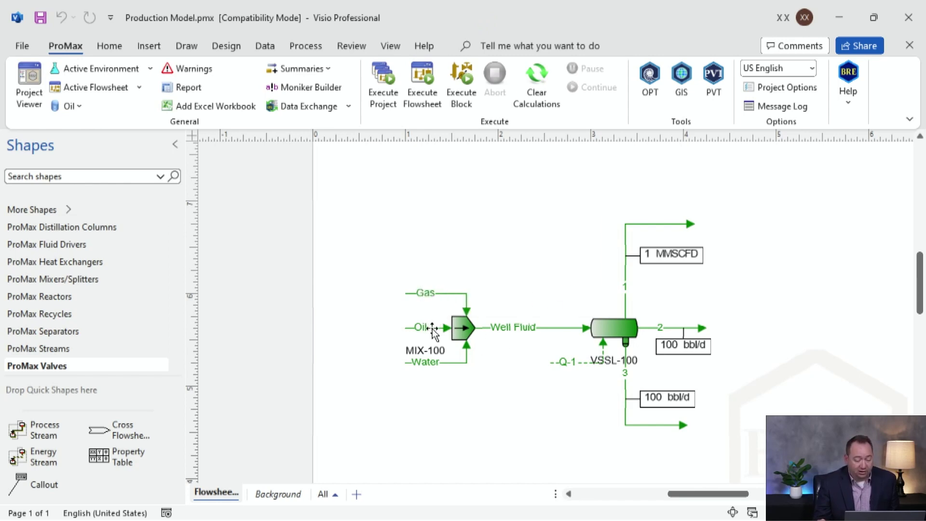
- Open the Oil stream's composition and start a PI import for its total mole fractions, named Oil Comp
{"action": "mouse_move", "coordinate": [433, 329]}
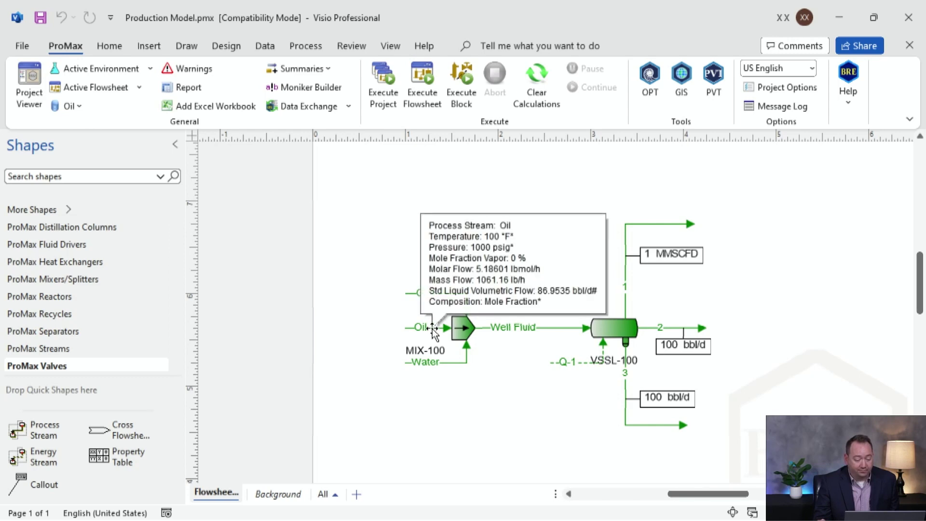
{"action": "double_click", "coordinate": [434, 329]}
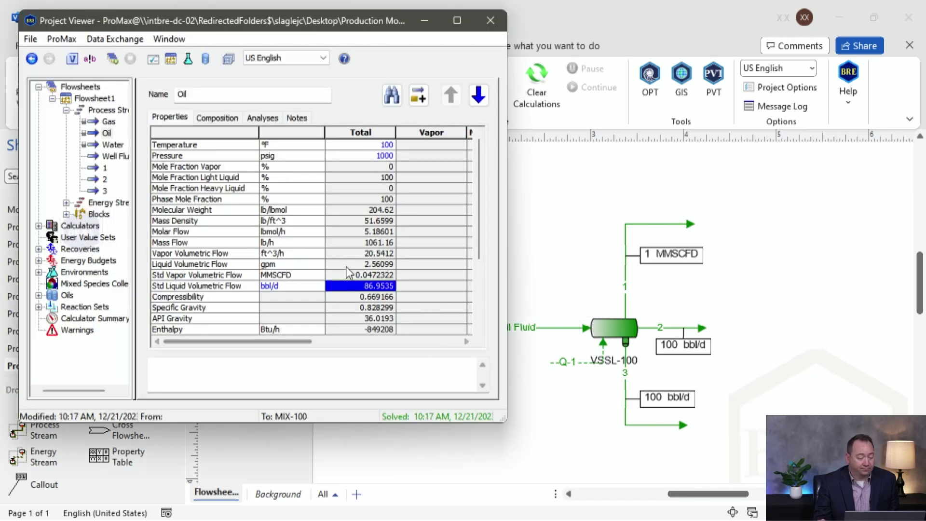
{"action": "left_click", "coordinate": [217, 118]}
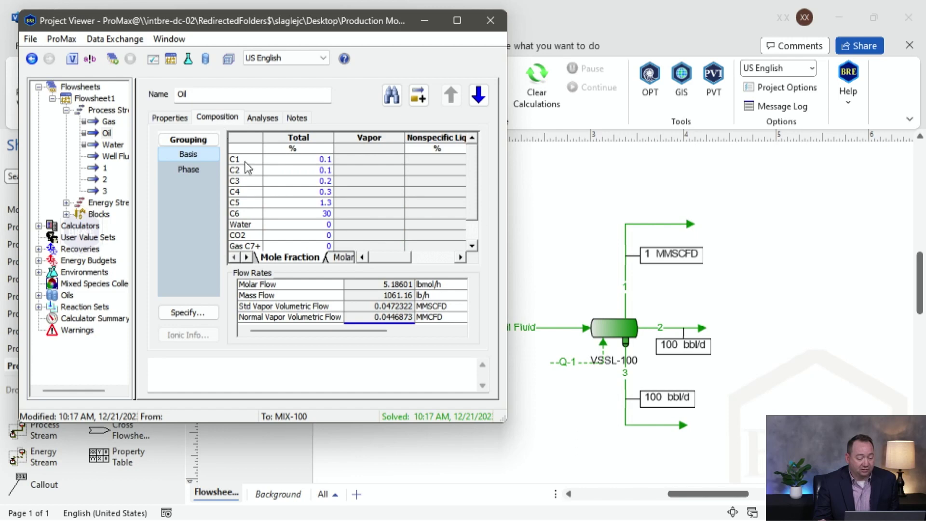
{"action": "right_click", "coordinate": [298, 163]}
{"action": "mouse_move", "coordinate": [418, 283]}
{"action": "mouse_move", "coordinate": [569, 287]}
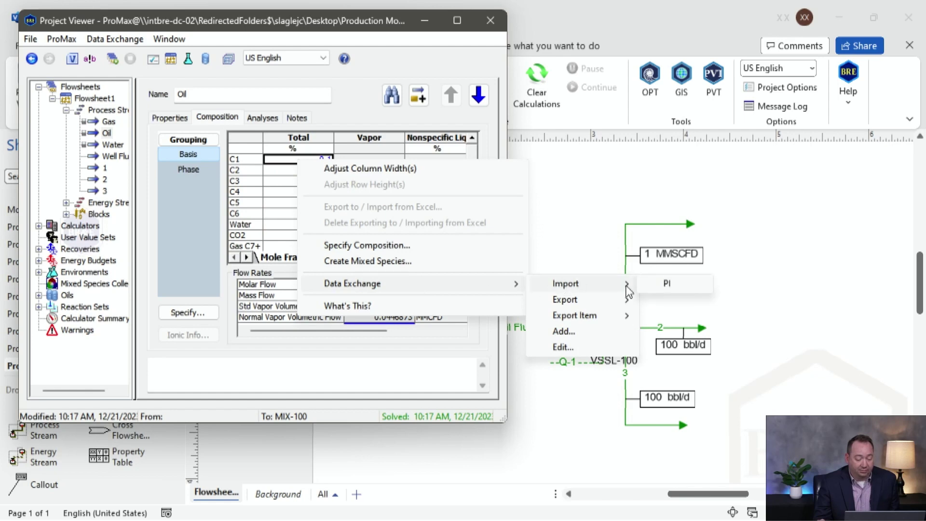
{"action": "left_click", "coordinate": [660, 289]}
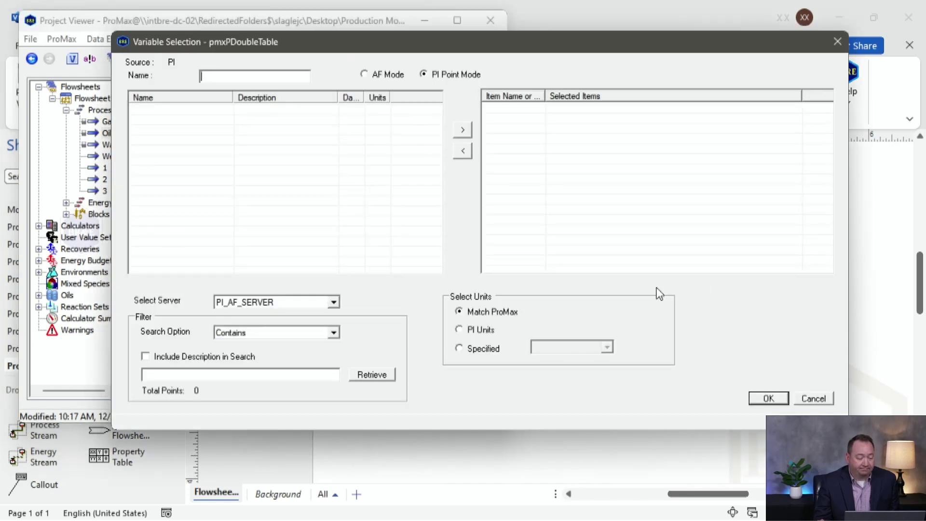
{"action": "type", "text": "Oil Comp"}
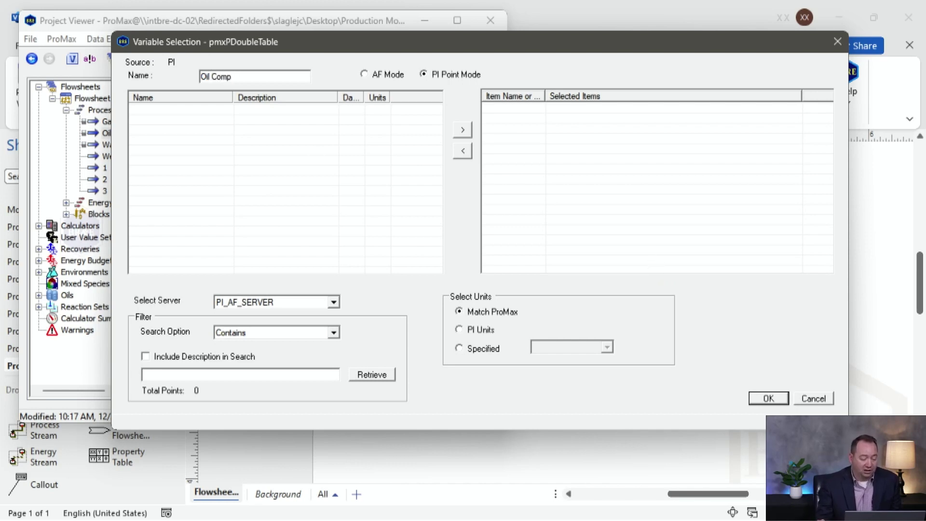
- In PI System Explorer, copy the cell with the tag name Facilities.GoodBull.FacilityA.Well1.OilC1, and return to the import in ProMax
{"action": "key", "text": "alt+Tab"}
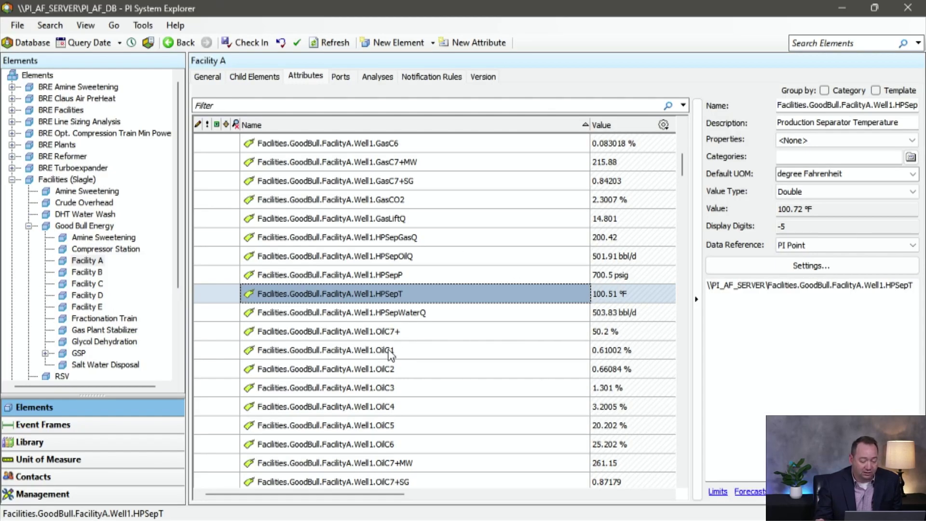
{"action": "left_click", "coordinate": [390, 354]}
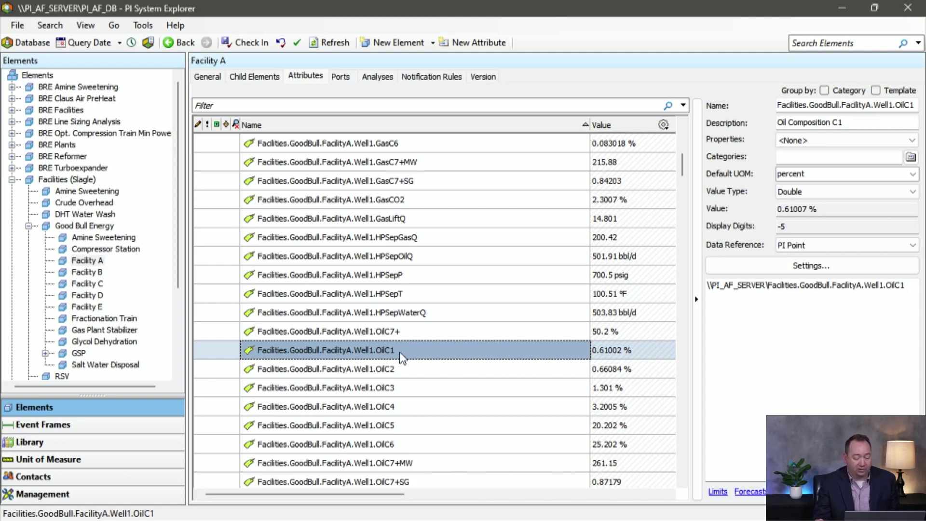
{"action": "right_click", "coordinate": [400, 357]}
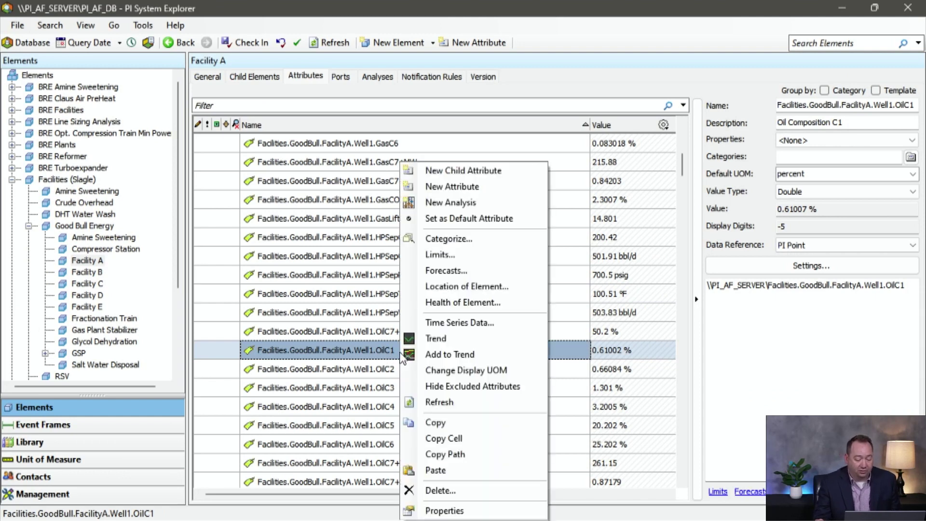
{"action": "left_click", "coordinate": [469, 439]}
{"action": "left_click", "coordinate": [842, 8]}
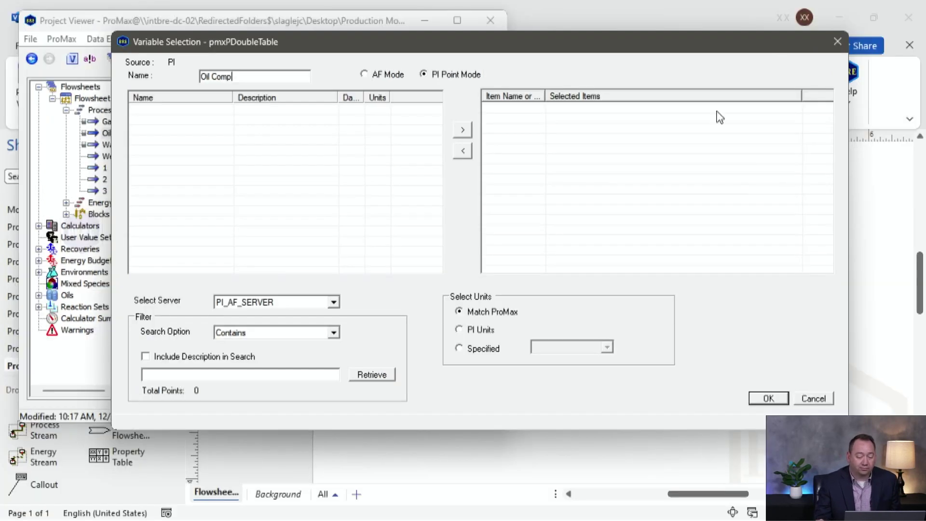
- Paste the copied tag as the search filter, shorten it to Facilities.GoodBull.FacilityA.Well1.Oil, and retrieve the matching points
{"action": "left_click", "coordinate": [219, 375]}
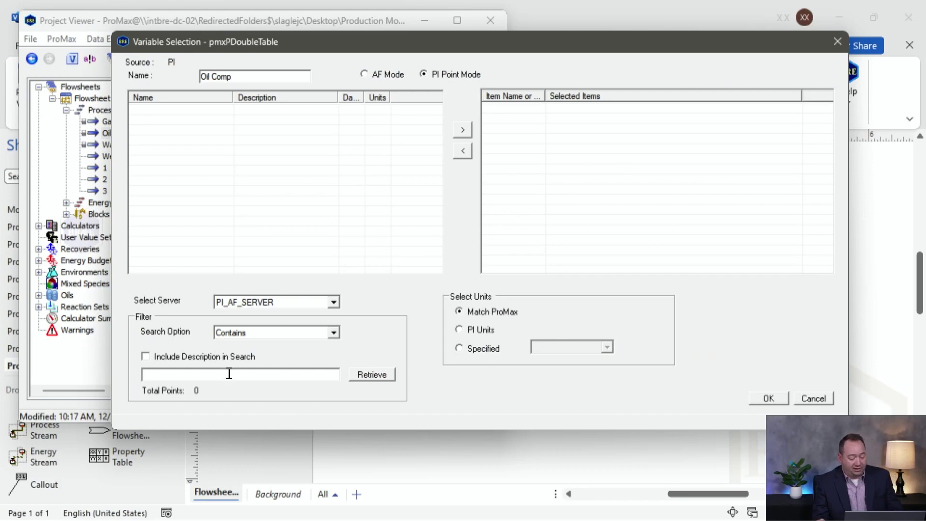
{"action": "key", "text": "ctrl+v"}
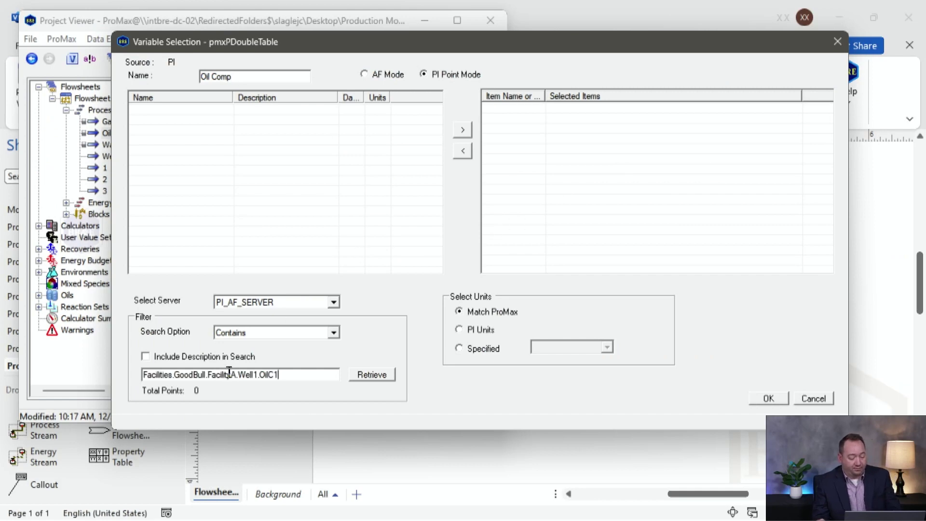
{"action": "key", "text": "BackSpace"}
{"action": "key", "text": "BackSpace"}
{"action": "left_click", "coordinate": [372, 376]}
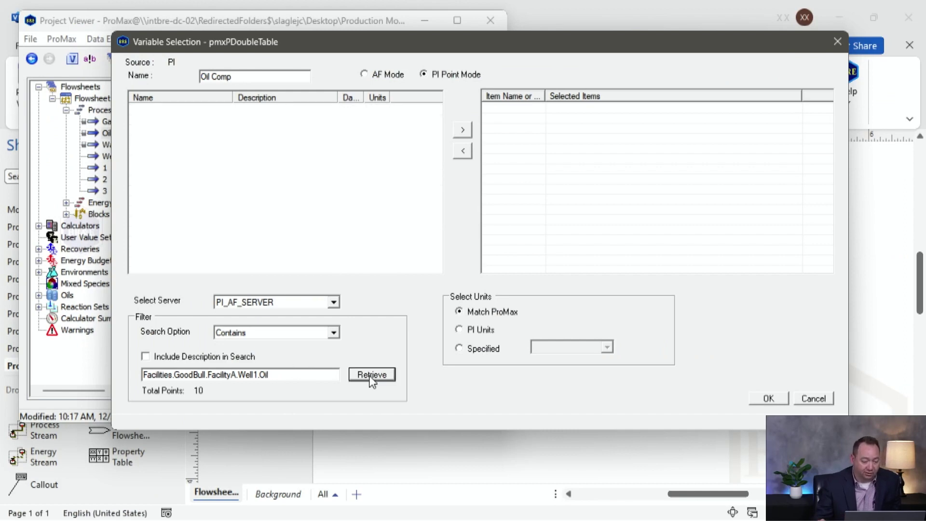
- Add the Oil Composition points C1 through C6, C7+ and CO2 to the selected items, leaving out C7+ MW and SG
{"action": "left_click_drag", "start_coordinate": [275, 111], "coordinate": [280, 173]}
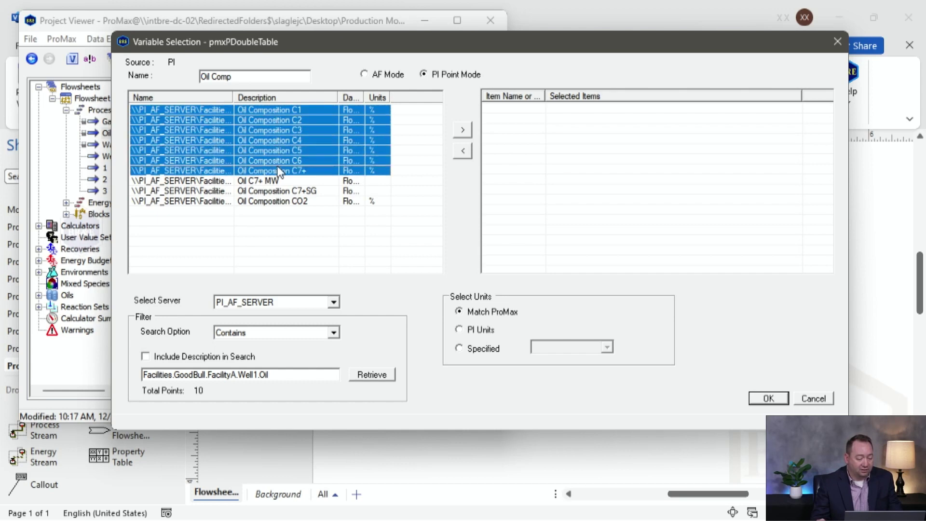
{"action": "left_click", "coordinate": [285, 202], "text": "ctrl"}
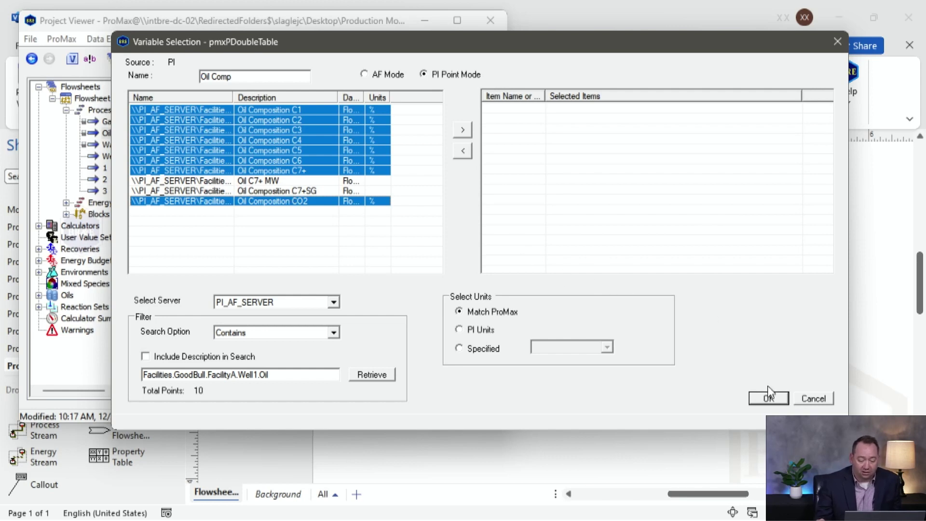
{"action": "left_click", "coordinate": [462, 130]}
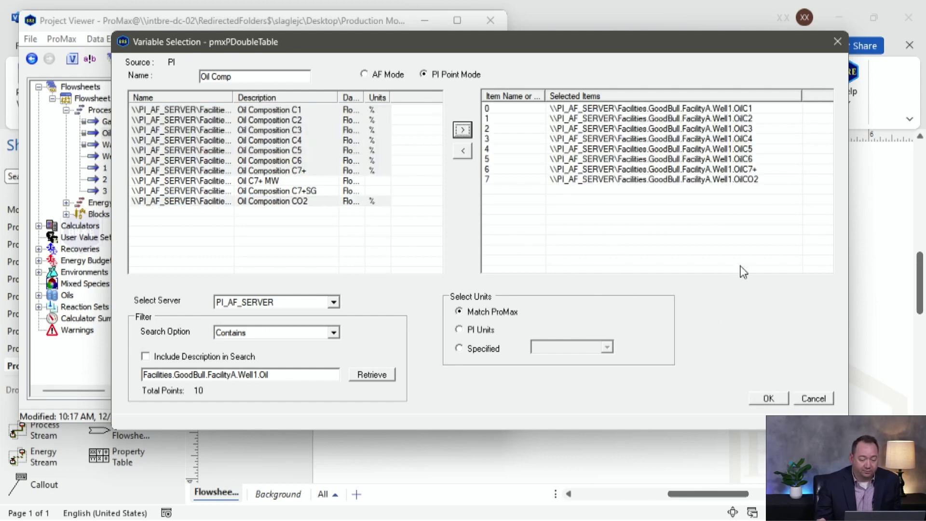
- Name the selected Oil Comp items for tags OilC1 through OilC6 as C1, C2, C3, C4, C5 and C6
{"action": "left_click", "coordinate": [515, 110]}
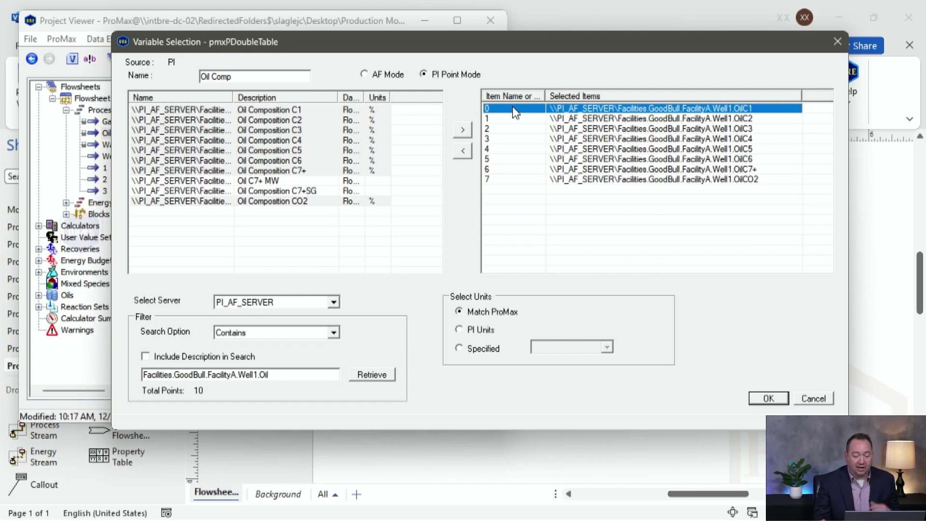
{"action": "left_click", "coordinate": [515, 112]}
{"action": "type", "text": "C1"}
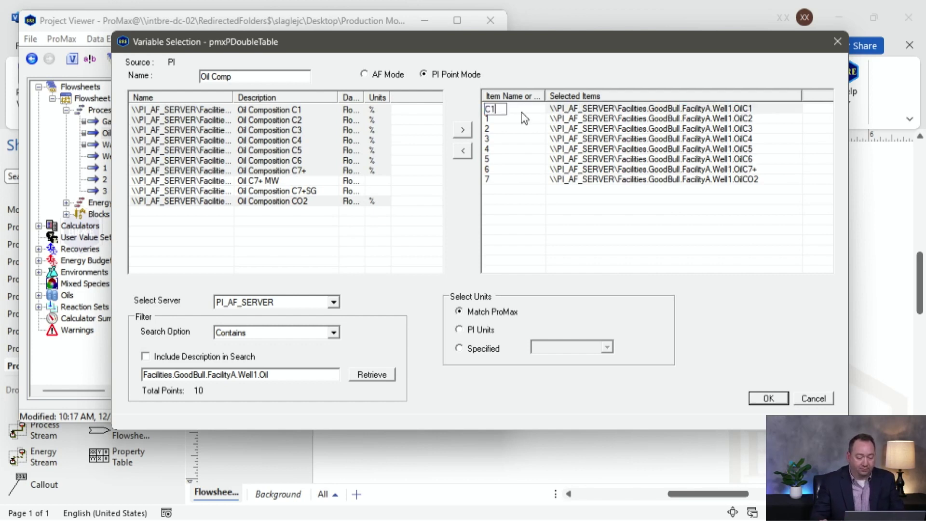
{"action": "left_click", "coordinate": [525, 117]}
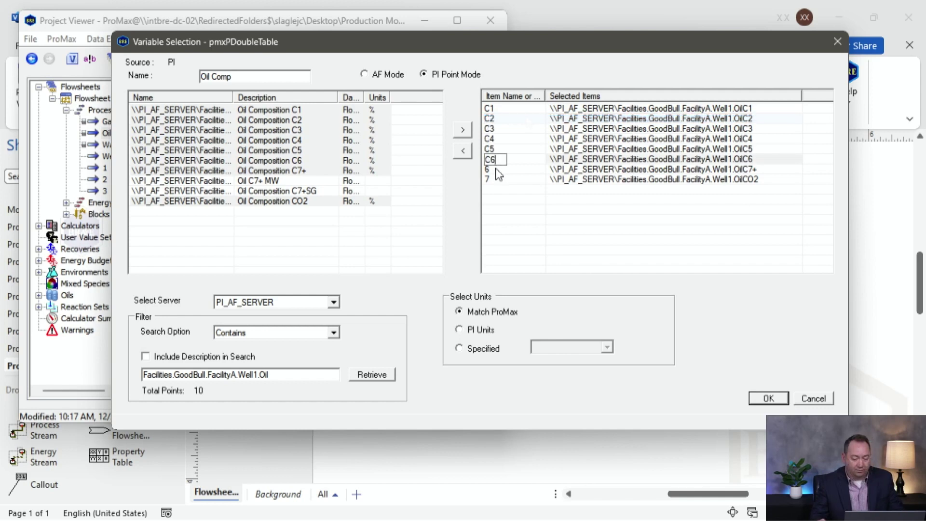
- Name the selected OilC7+ item Oil C7+ and the OilCO2 item CO2
{"action": "left_click", "coordinate": [497, 169]}
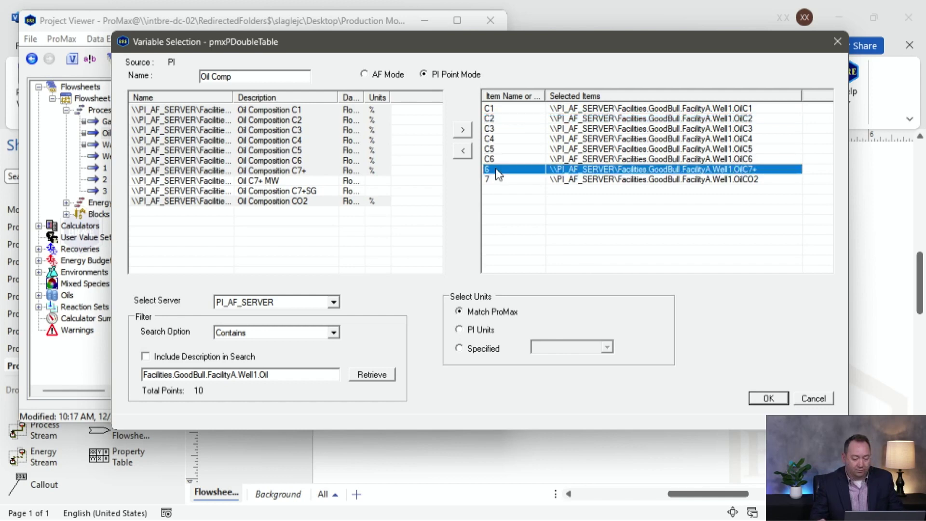
{"action": "left_click", "coordinate": [497, 169]}
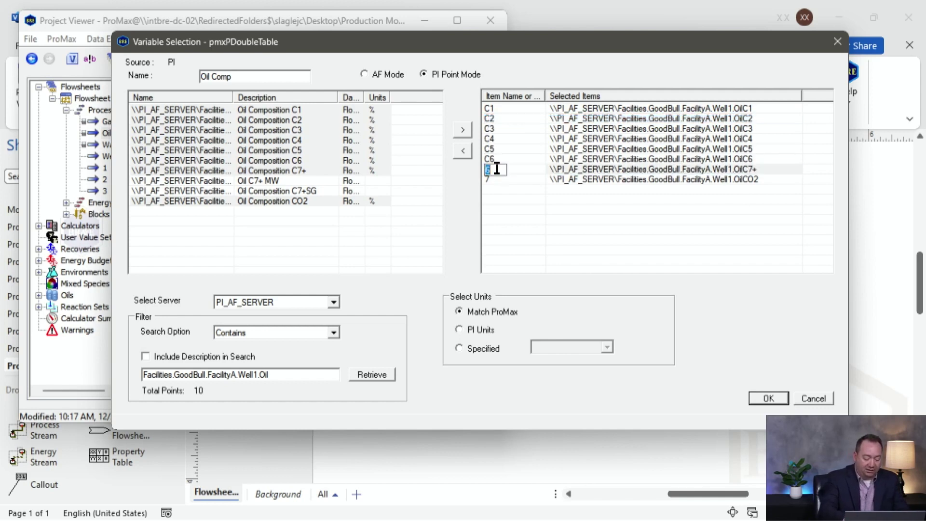
{"action": "type", "text": "Cil C"}
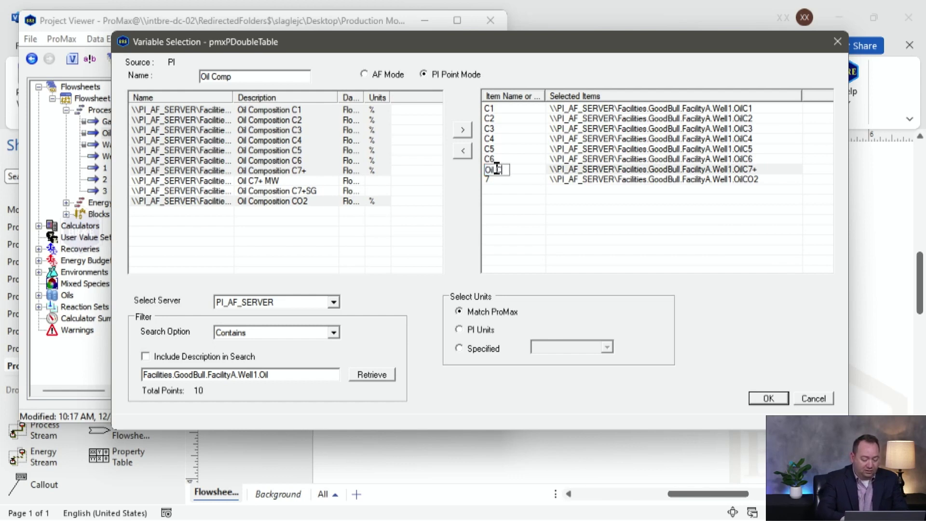
{"action": "type", "text": "7+"}
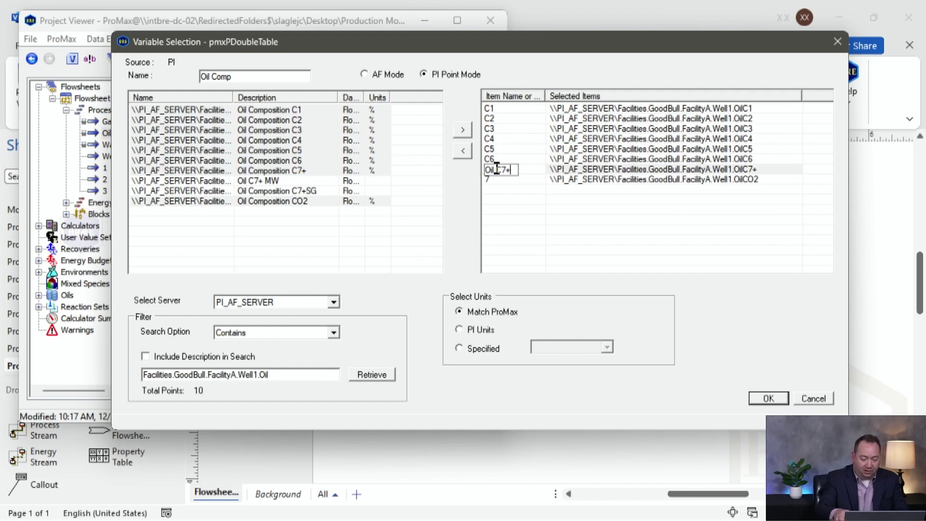
{"action": "left_click", "coordinate": [506, 184]}
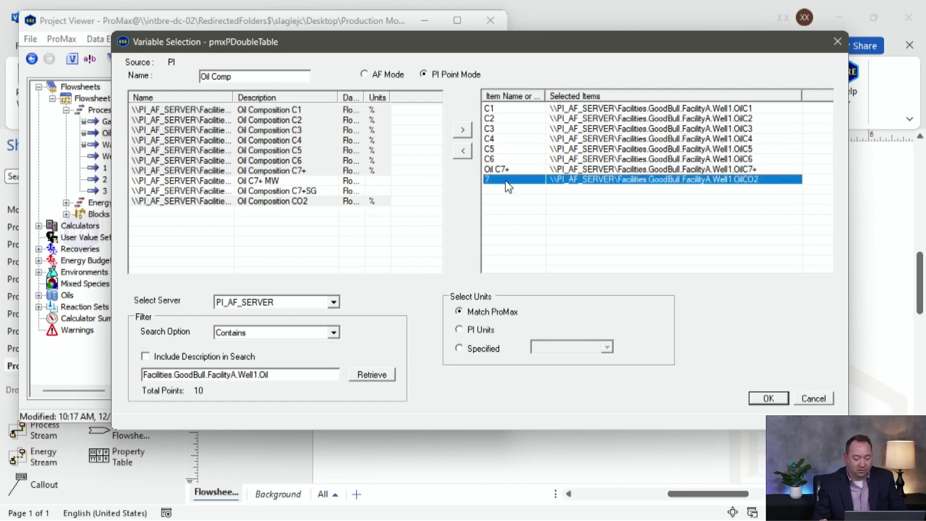
{"action": "left_click", "coordinate": [505, 180]}
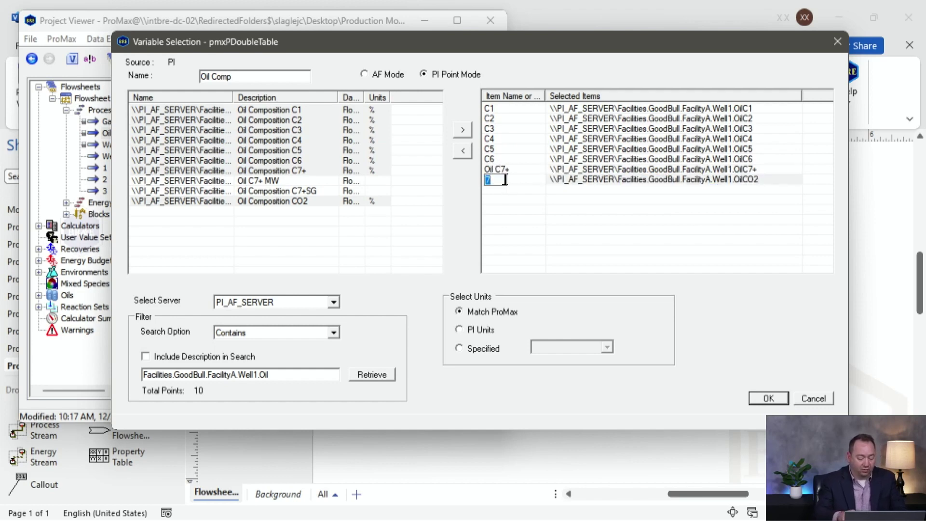
{"action": "type", "text": "CO2"}
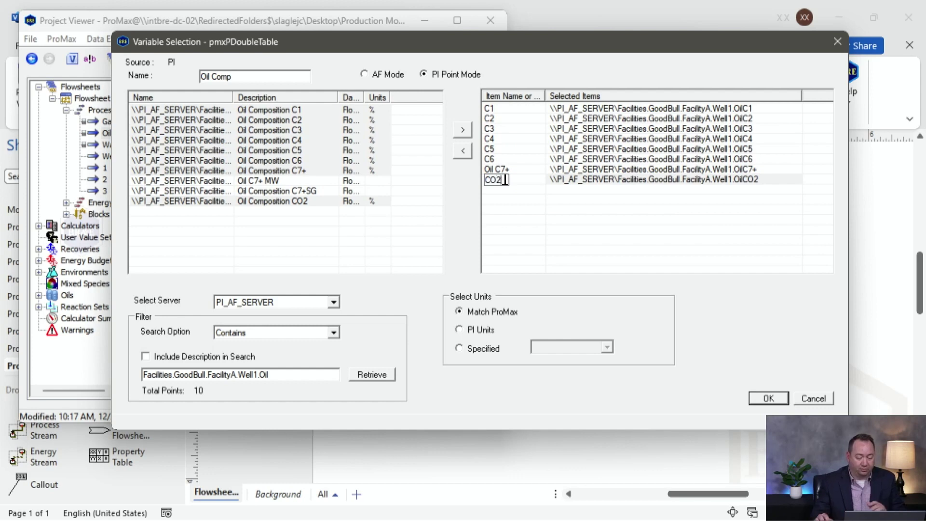
{"action": "left_click", "coordinate": [530, 207]}
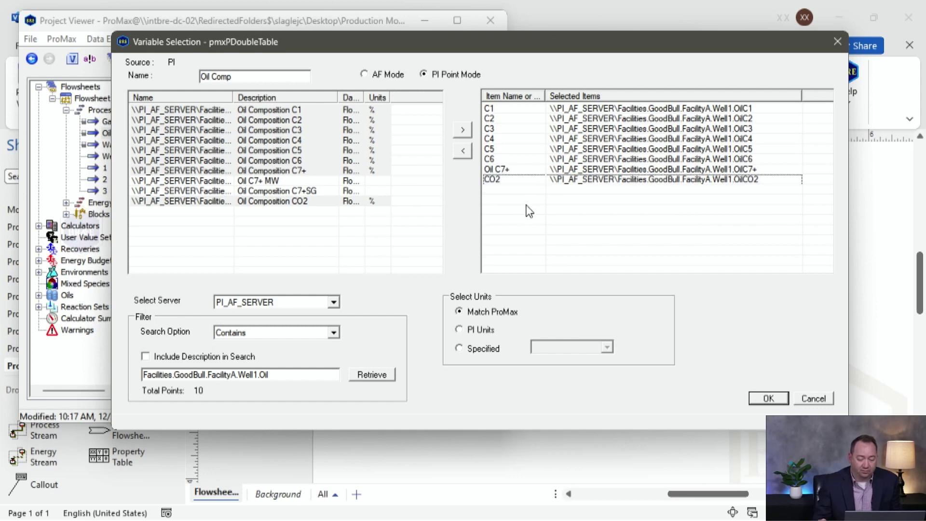
- Accept the Oil Comp import and execute the project with the PI values, closing the Project Viewer when done
{"action": "left_click", "coordinate": [768, 399]}
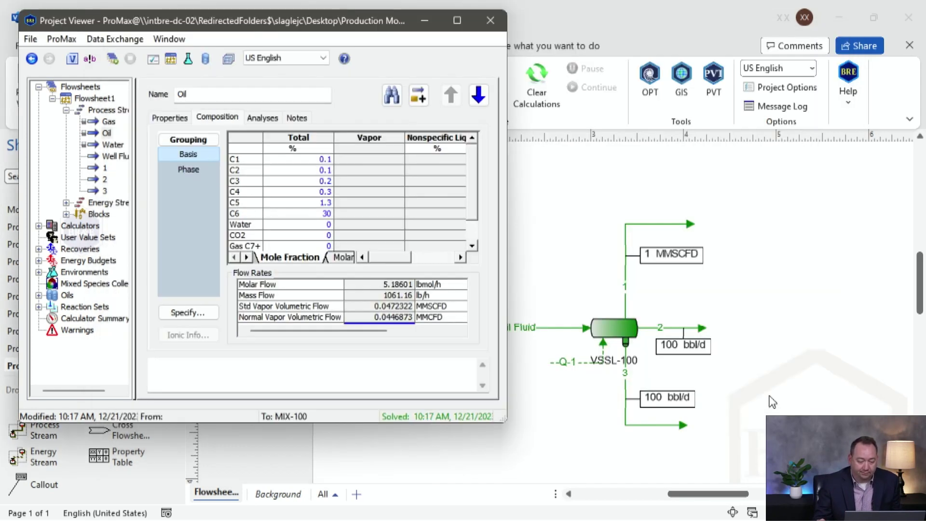
{"action": "left_click", "coordinate": [114, 60]}
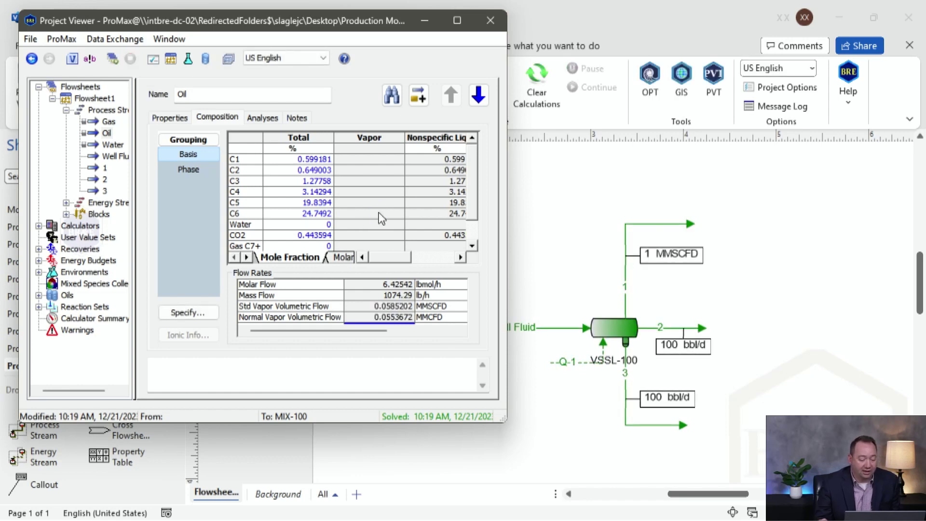
{"action": "left_click", "coordinate": [491, 20]}
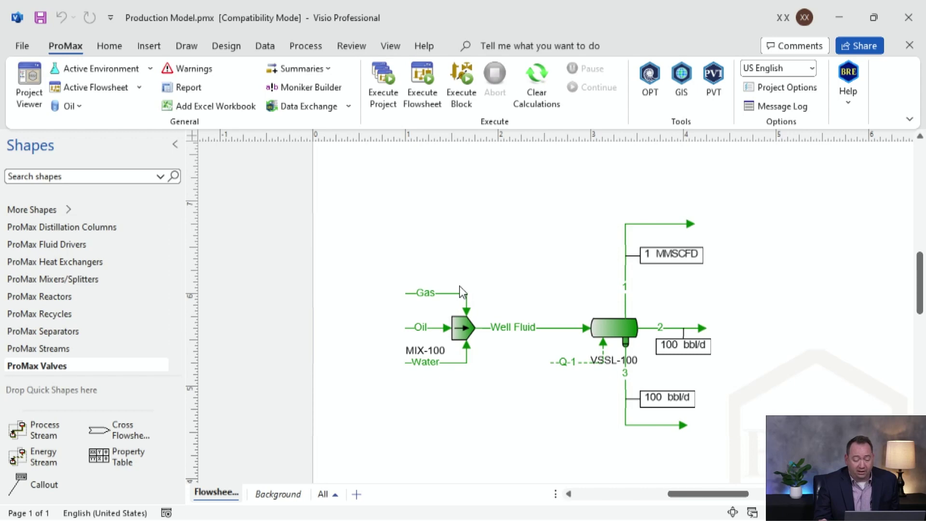
- Open the Gas stream's properties and examine its total Std Vapor Volumetric Flow
{"action": "mouse_move", "coordinate": [417, 294]}
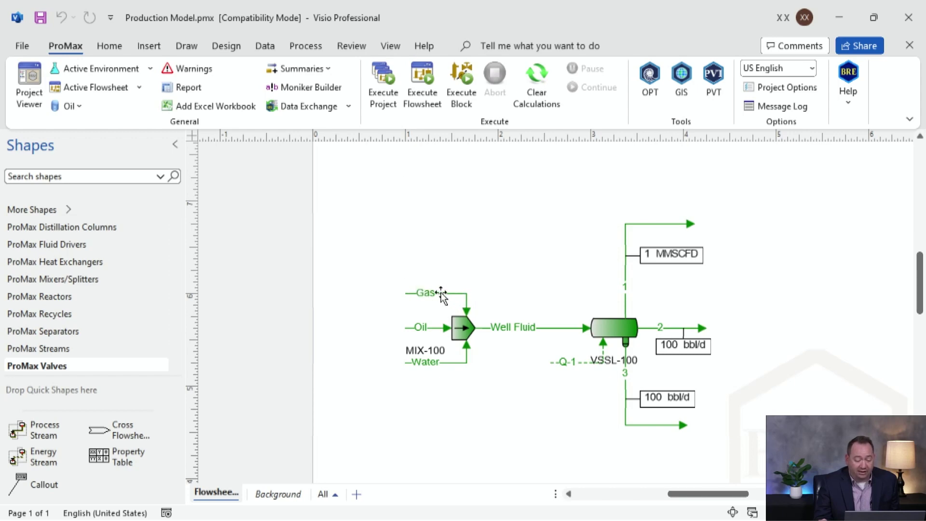
{"action": "double_click", "coordinate": [431, 292]}
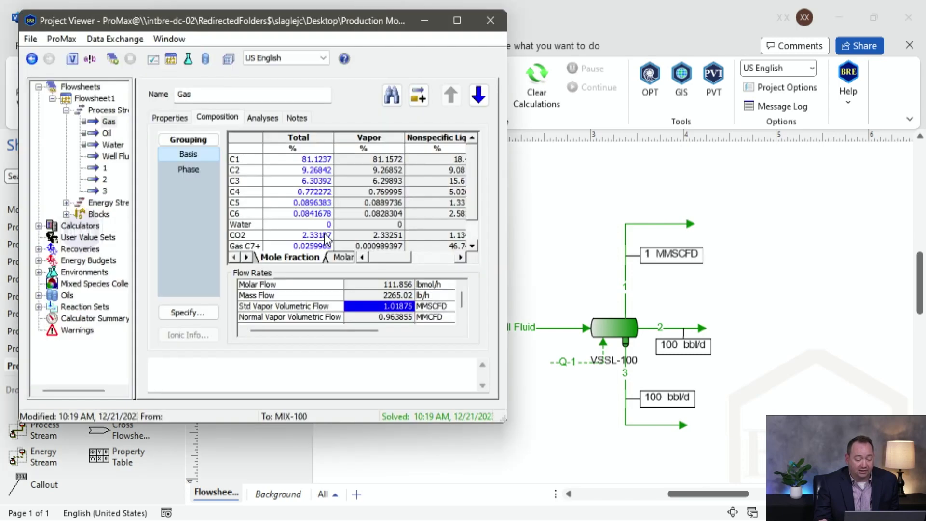
{"action": "left_click", "coordinate": [159, 116]}
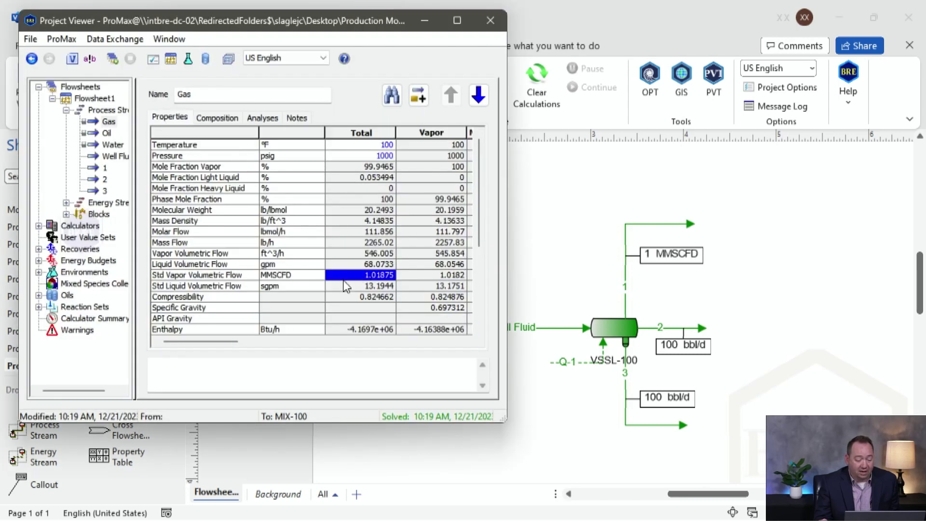
{"action": "mouse_move", "coordinate": [348, 280]}
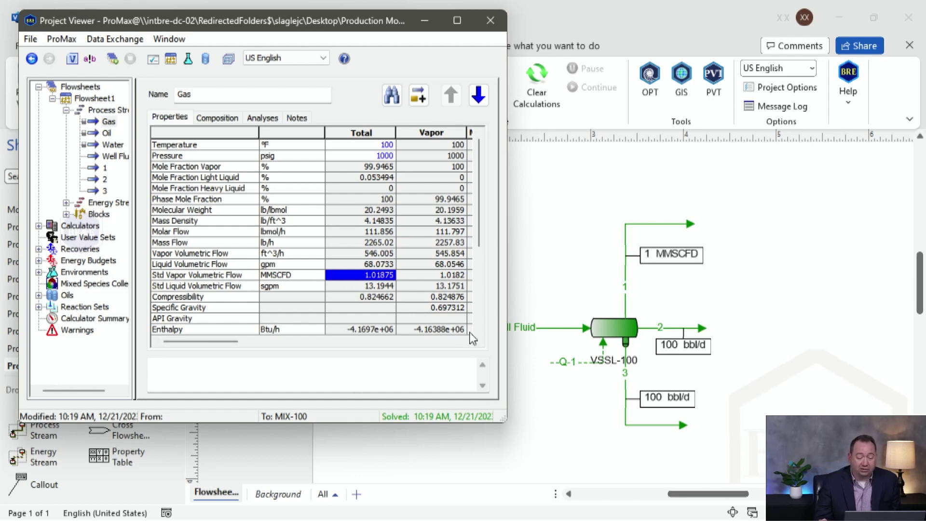
{"action": "mouse_move", "coordinate": [455, 260]}
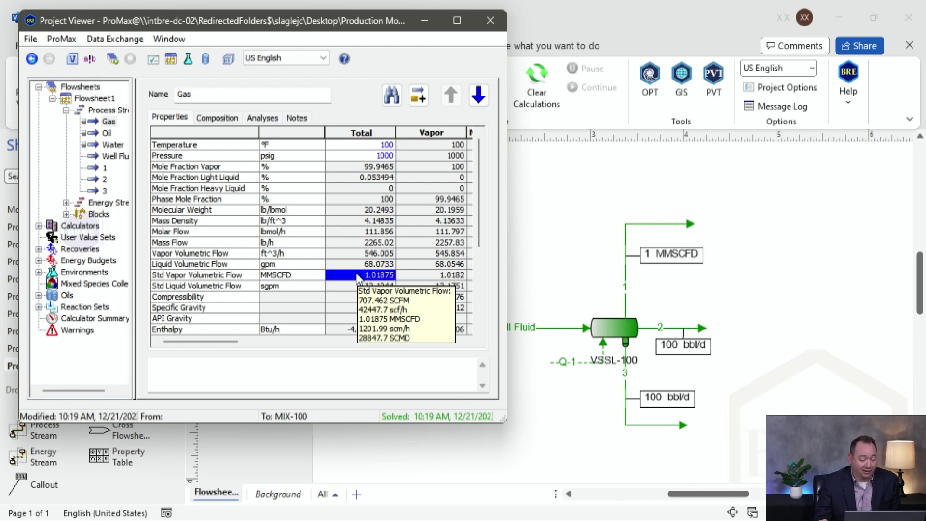
- Add a new user value set to the project
{"action": "right_click", "coordinate": [77, 240]}
{"action": "left_click", "coordinate": [106, 248]}
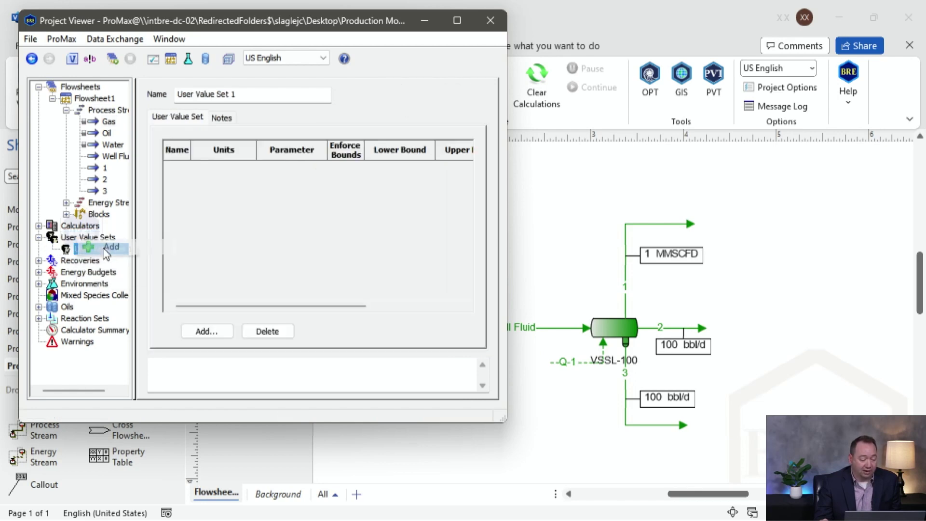
{"action": "left_click", "coordinate": [106, 250]}
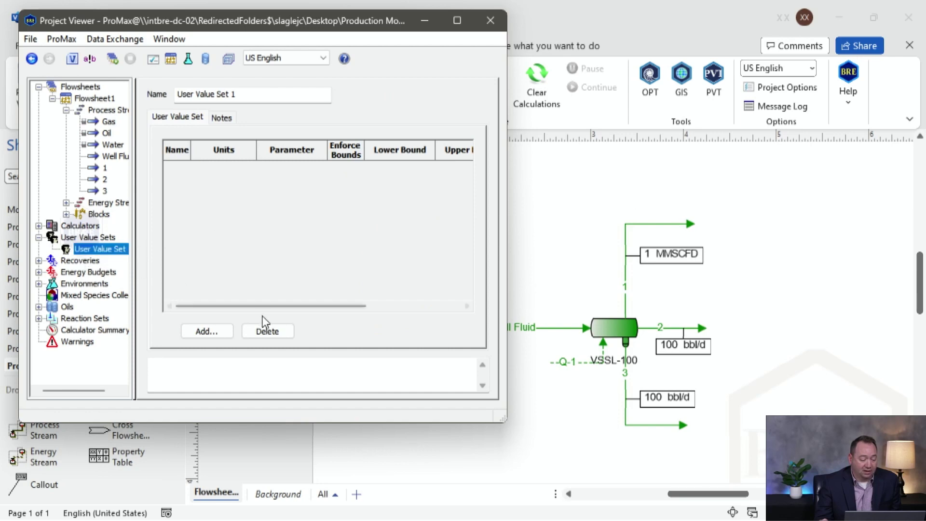
- Add a user value named Gas Flow with Standard Vapor Volumetric Flow (MMSCFD) units, holding the selection dialog open for more values
{"action": "left_click", "coordinate": [207, 333]}
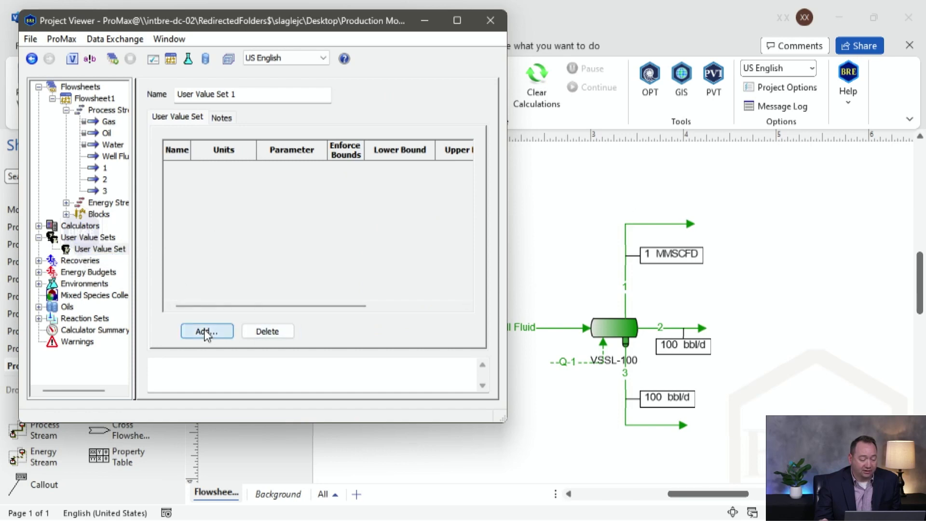
{"action": "left_click", "coordinate": [241, 255]}
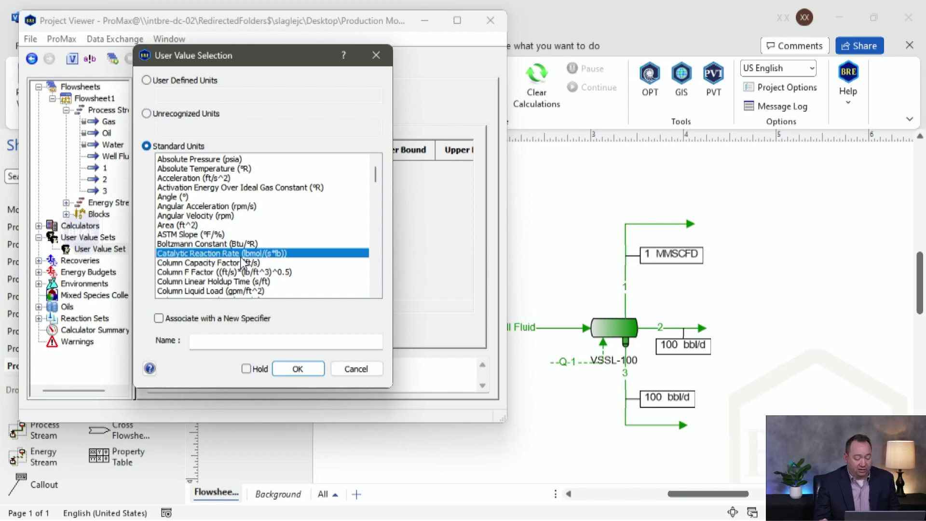
{"action": "key", "text": "s"}
{"action": "scroll", "coordinate": [227, 255], "scroll_direction": "down", "scroll_amount": 2}
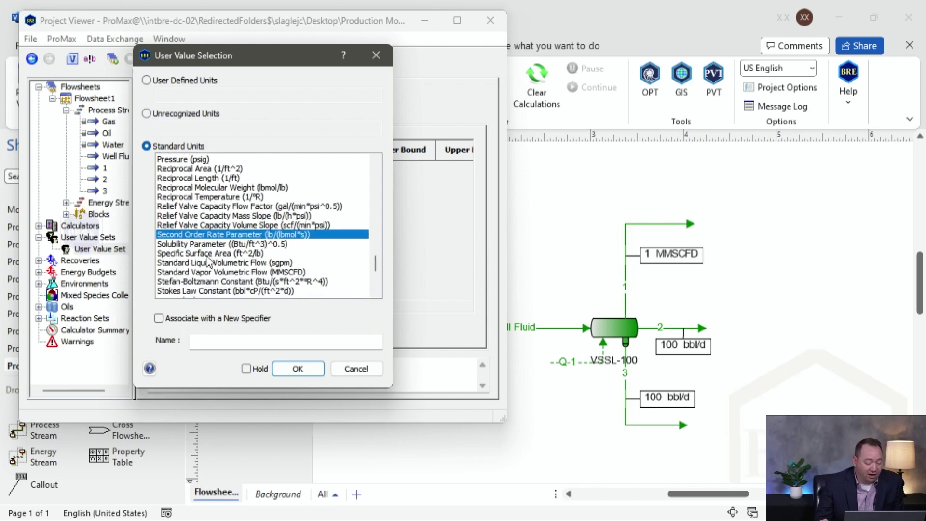
{"action": "left_click", "coordinate": [197, 273]}
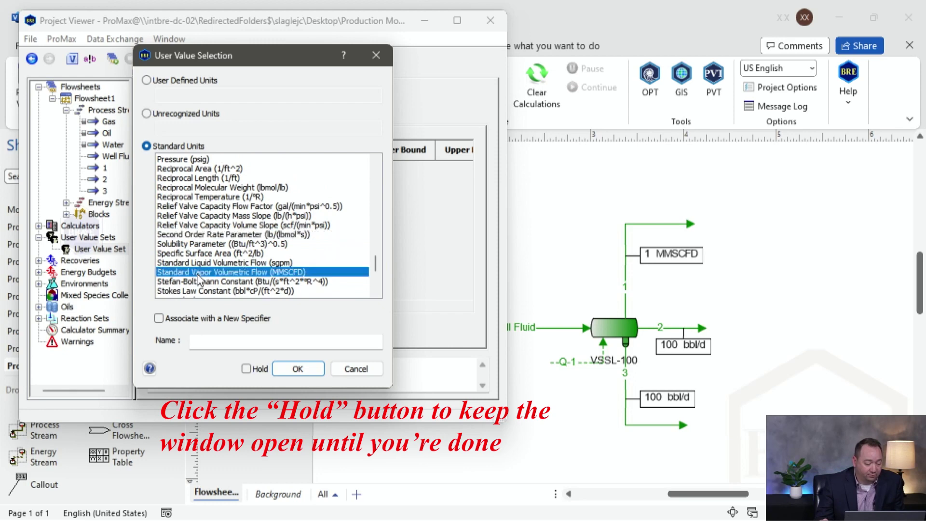
{"action": "left_click", "coordinate": [247, 369]}
{"action": "left_click", "coordinate": [248, 340]}
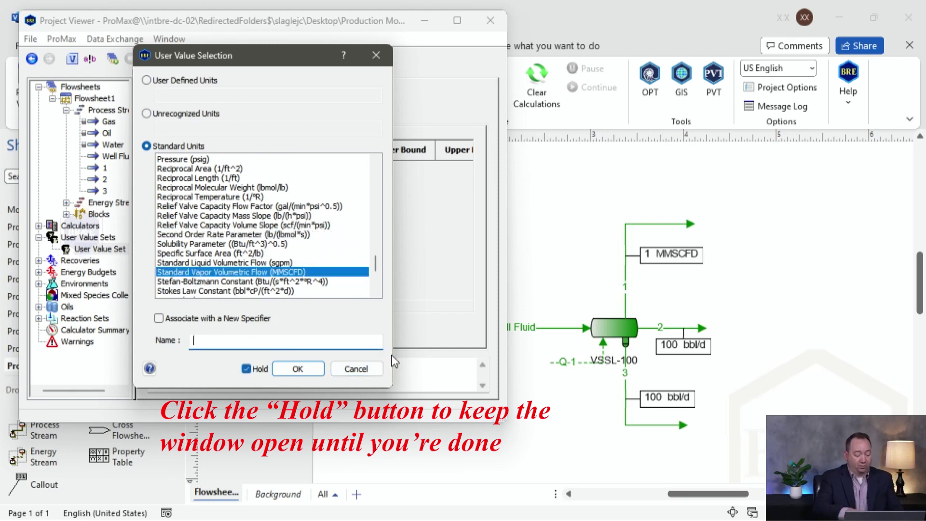
{"action": "type", "text": "Gas Flow"}
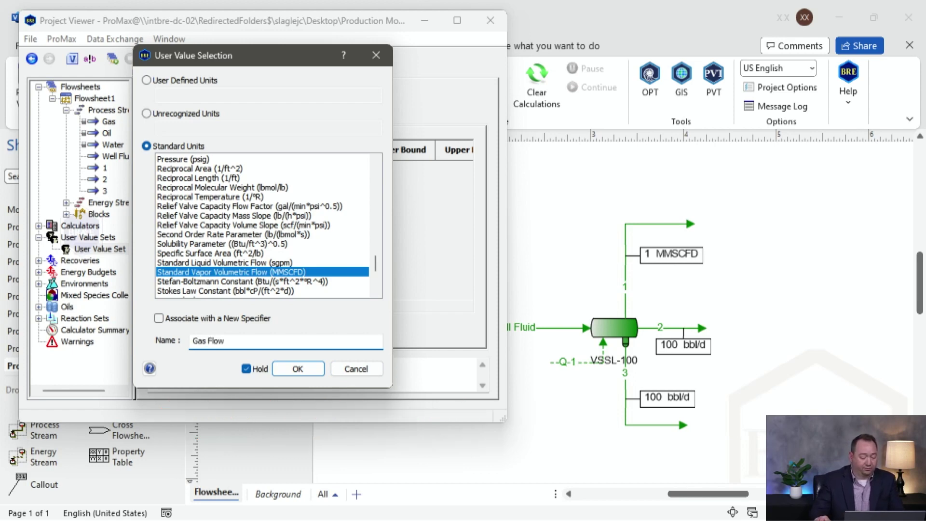
{"action": "left_click", "coordinate": [295, 369]}
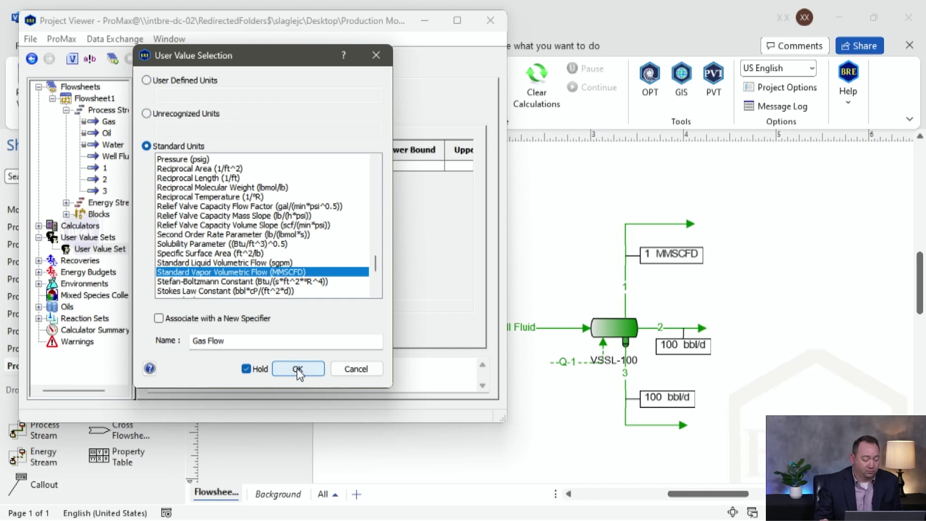
- Add a user value named Oil Flow with Standard Liquid Volumetric Flow (sgpm) units
{"action": "left_click", "coordinate": [216, 264]}
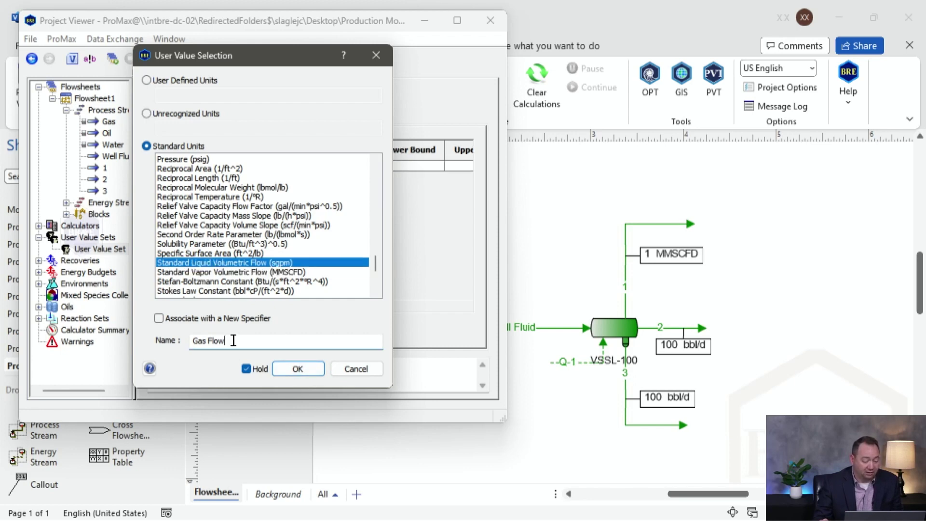
{"action": "left_click_drag", "start_coordinate": [237, 341], "coordinate": [163, 337]}
{"action": "type", "text": "Oil"}
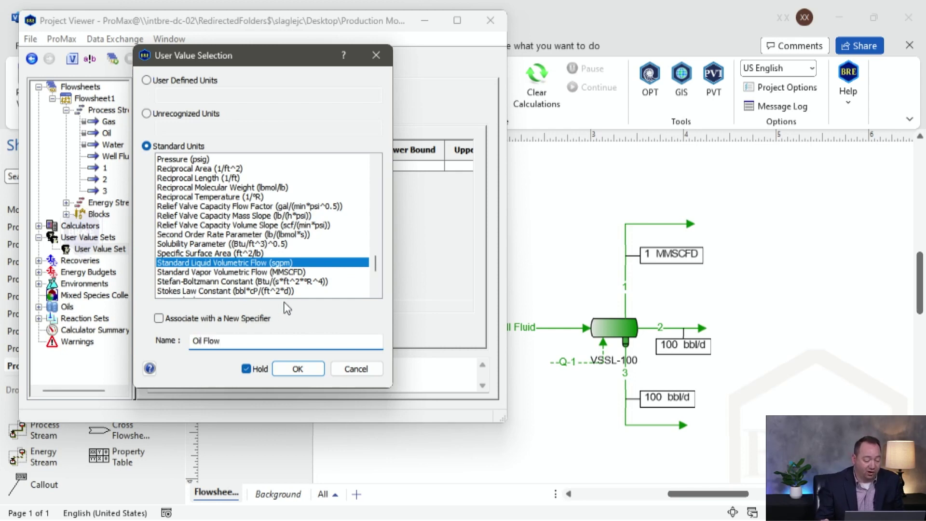
{"action": "left_click", "coordinate": [314, 376]}
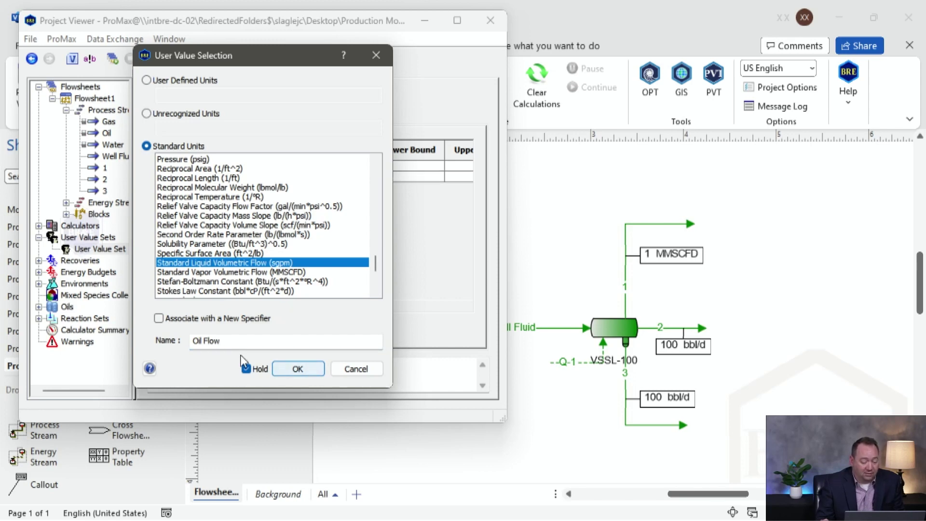
- Add a user value named Water Flow in sgpm with Hold turned off, and widen the Project Viewer to show all columns
{"action": "double_click", "coordinate": [202, 343]}
{"action": "type", "text": "Water"}
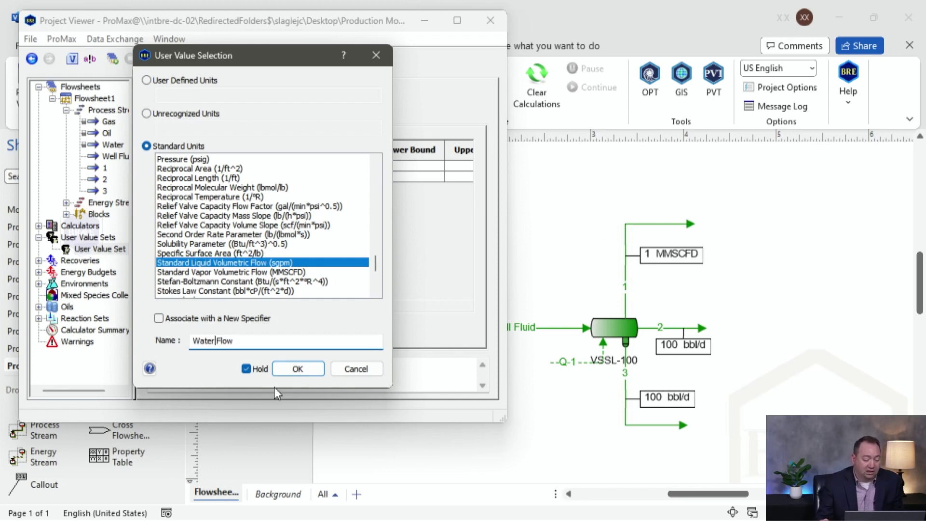
{"action": "left_click", "coordinate": [246, 368]}
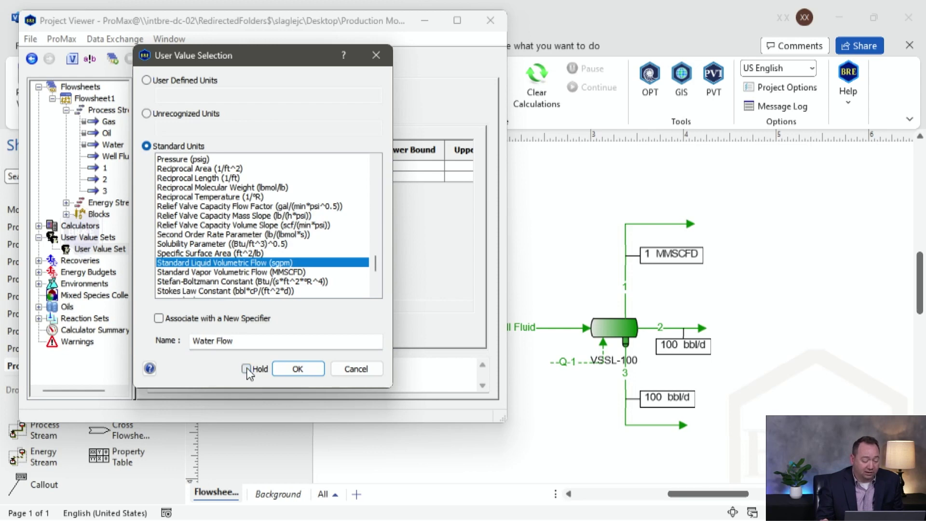
{"action": "left_click", "coordinate": [298, 369]}
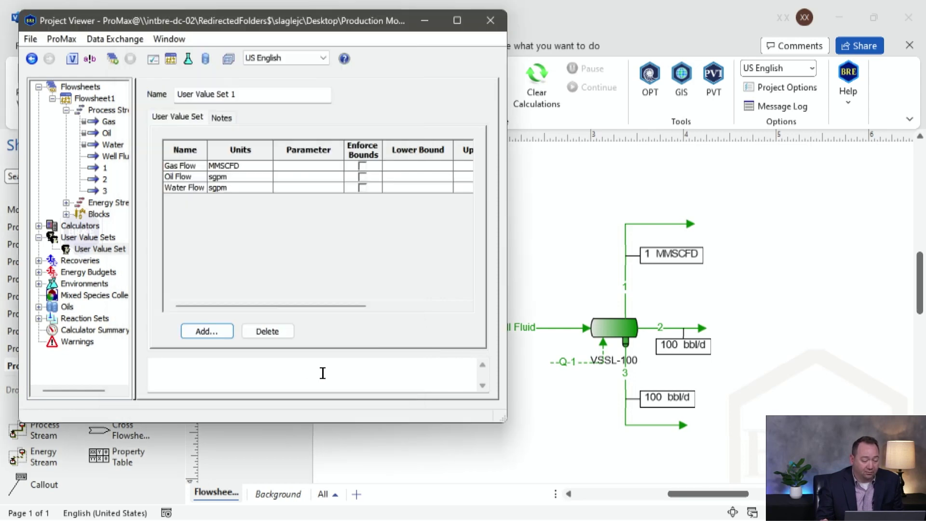
{"action": "left_click_drag", "start_coordinate": [506, 264], "coordinate": [733, 277]}
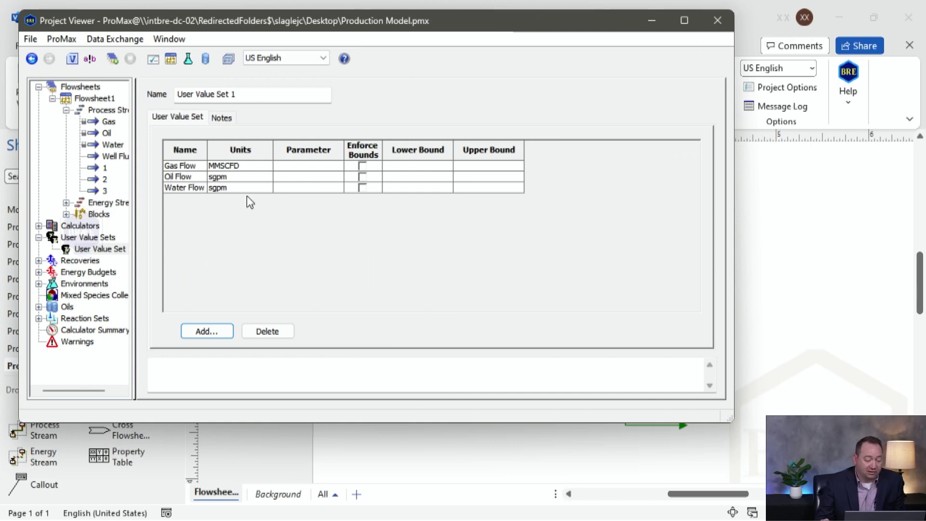
- Change the Gas Flow user value's units to MSCFH
{"action": "left_click", "coordinate": [240, 167]}
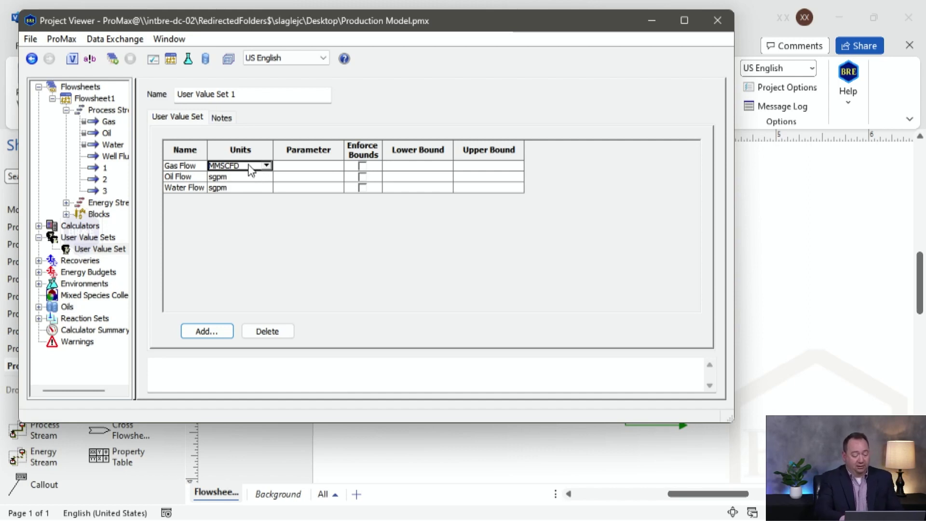
{"action": "type", "text": "MS"}
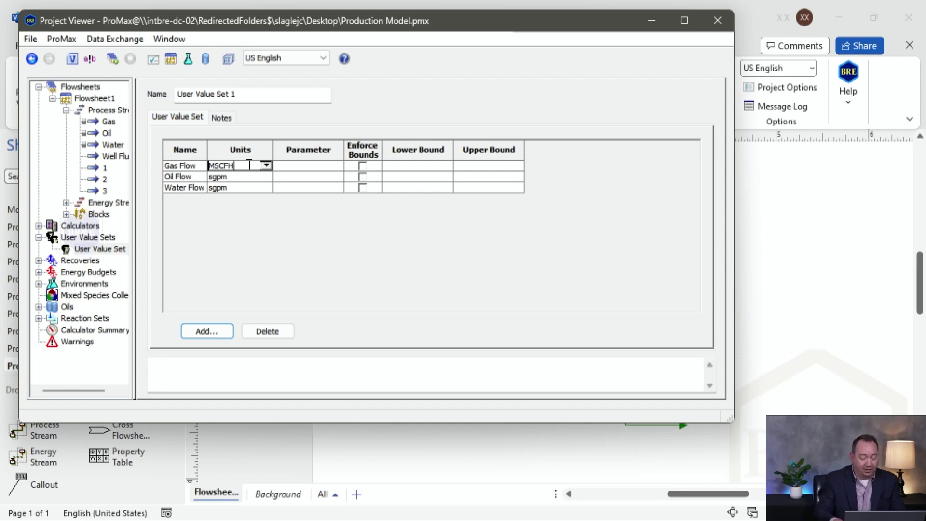
{"action": "key", "text": "Return"}
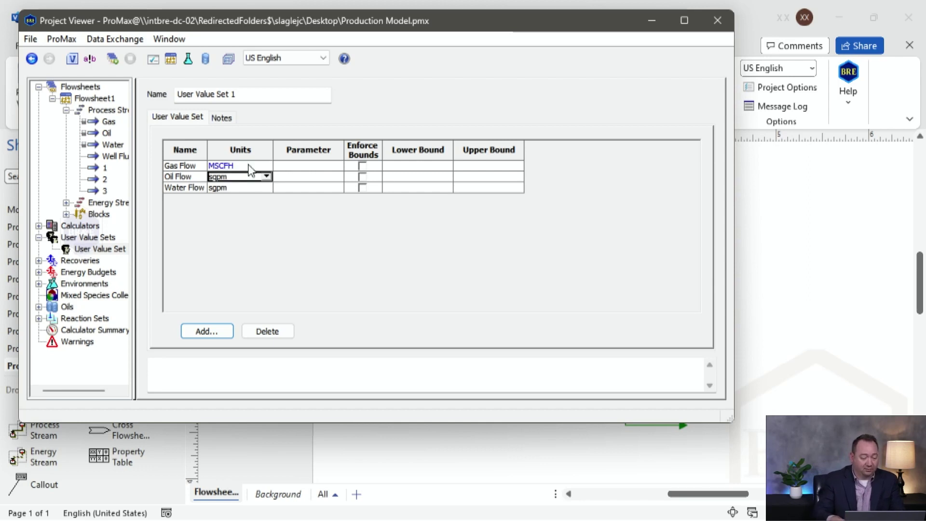
- Change the units of the Oil Flow and Water Flow user values to bbl/d
{"action": "left_click", "coordinate": [267, 177]}
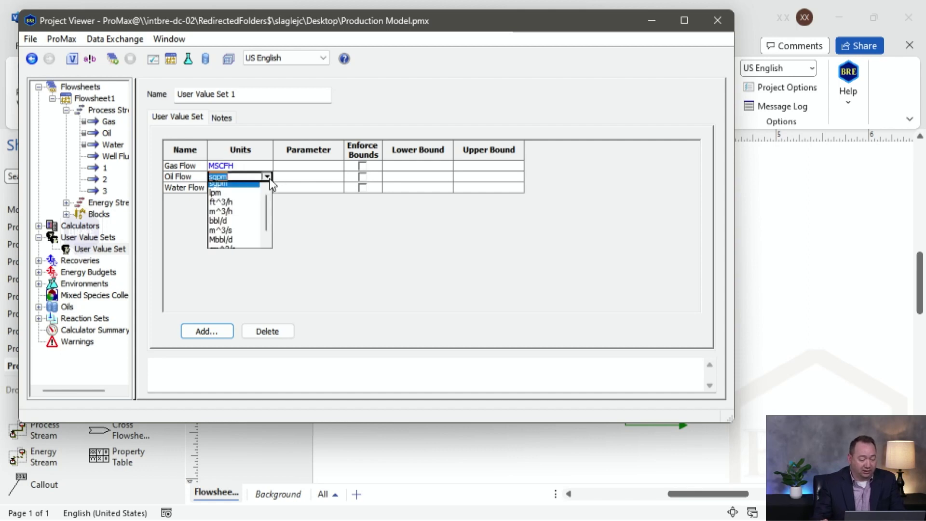
{"action": "left_click", "coordinate": [244, 222]}
{"action": "key", "text": "Return"}
{"action": "left_click", "coordinate": [266, 187]}
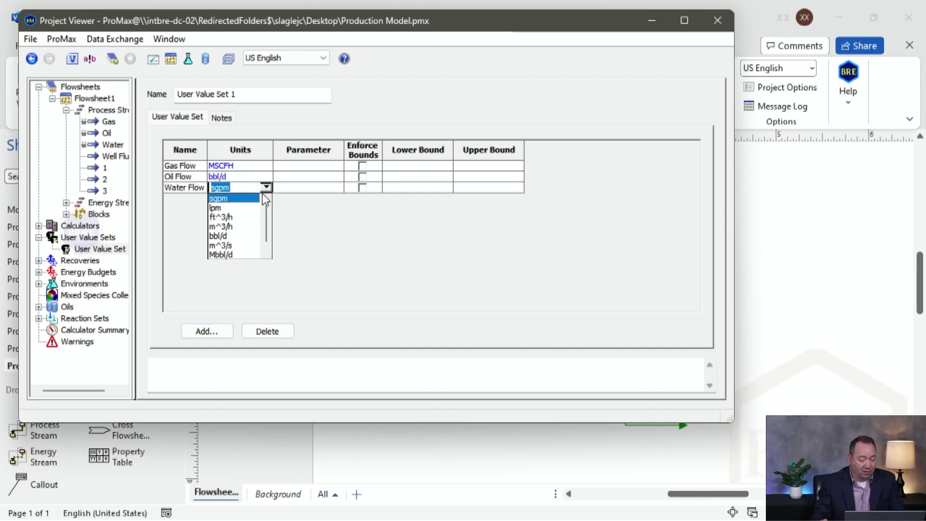
{"action": "left_click", "coordinate": [243, 234]}
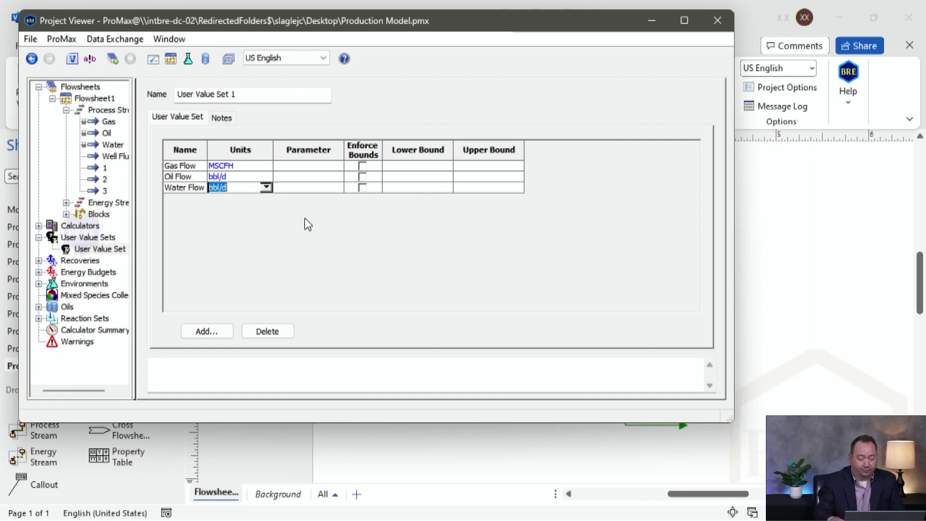
- Start a PI data import for the Gas Flow parameter
{"action": "left_click", "coordinate": [306, 166]}
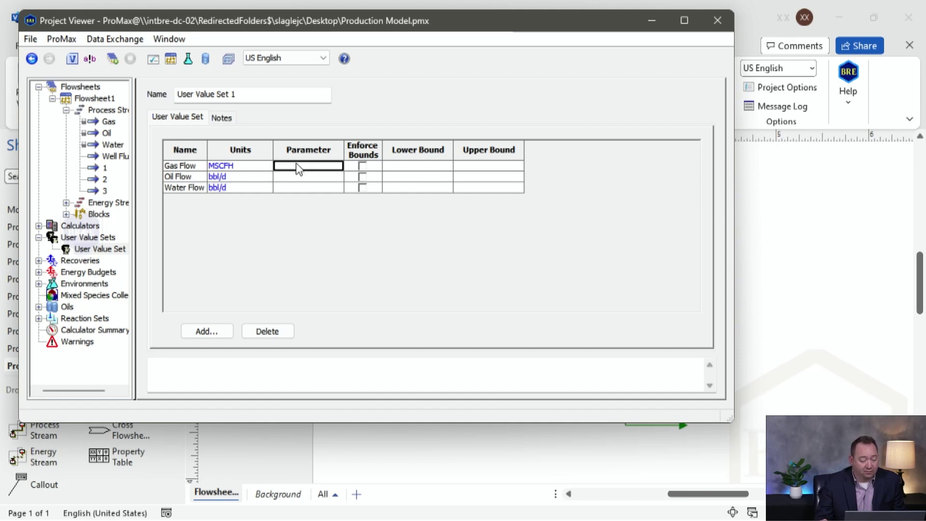
{"action": "right_click", "coordinate": [292, 171]}
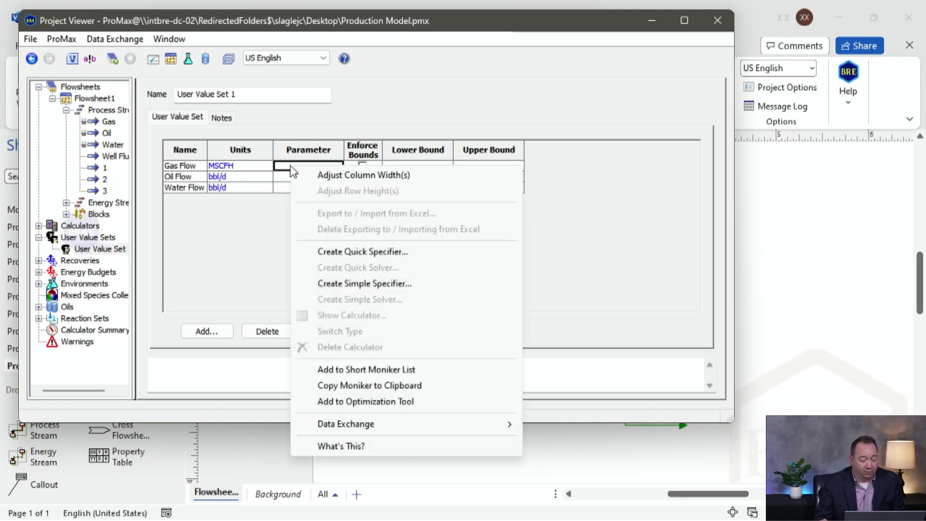
{"action": "mouse_move", "coordinate": [442, 431]}
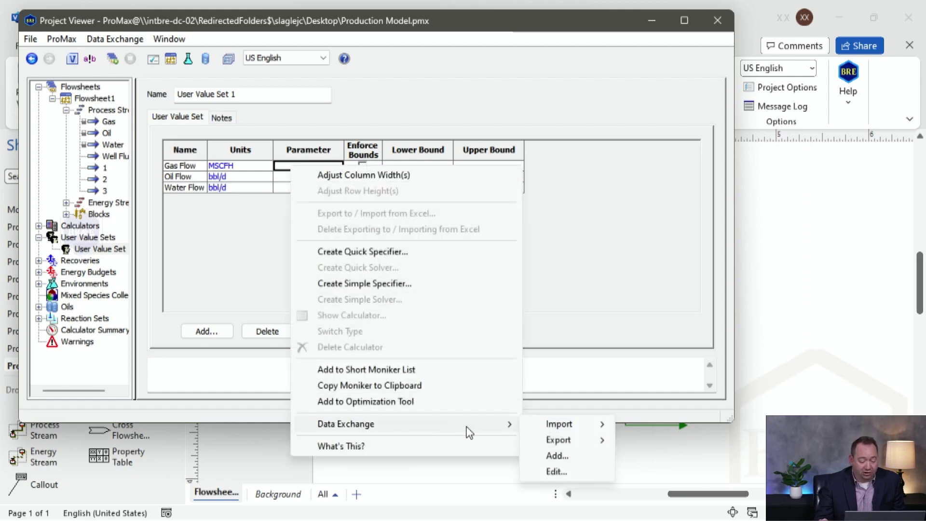
{"action": "mouse_move", "coordinate": [581, 428]}
{"action": "left_click", "coordinate": [635, 425]}
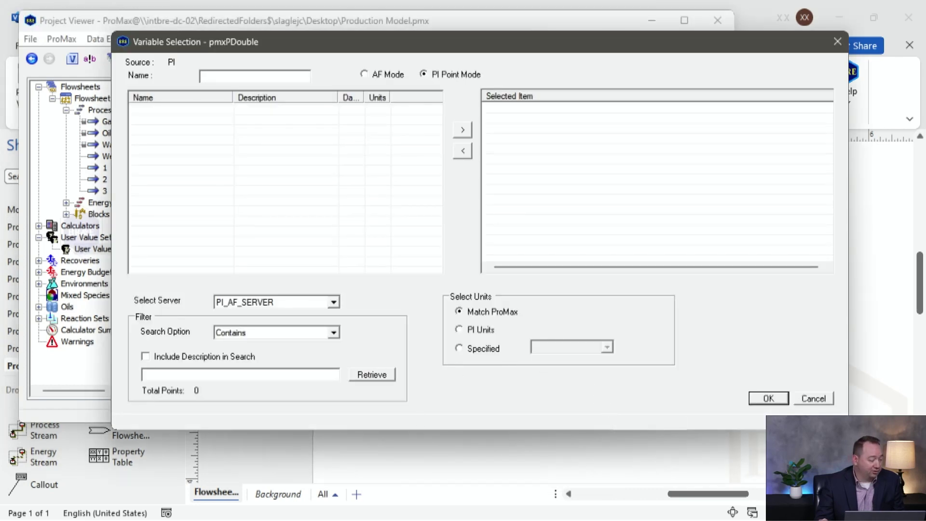
- Switch to PI System Explorer, copy Facility A's Well1 HPSepGasQ attribute name, and return to the ProMax variable selection
{"action": "key", "text": "alt+Tab"}
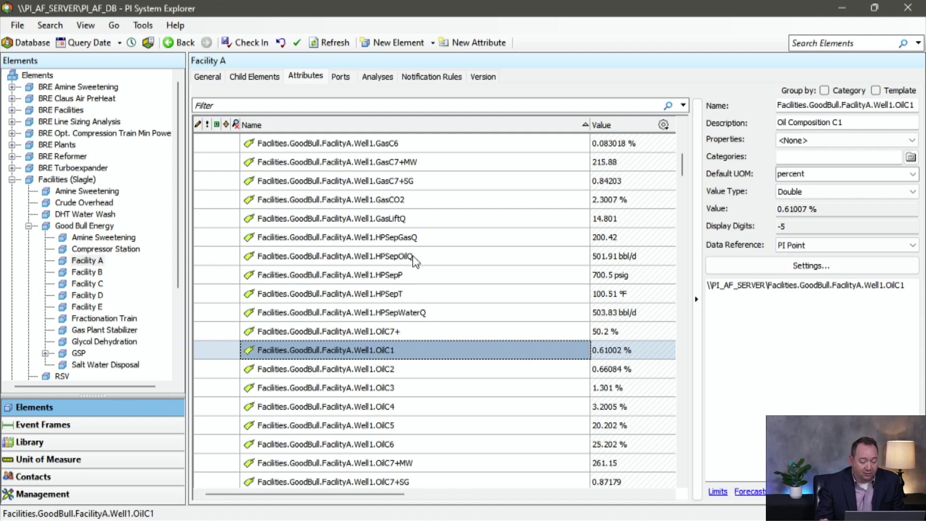
{"action": "left_click", "coordinate": [405, 237]}
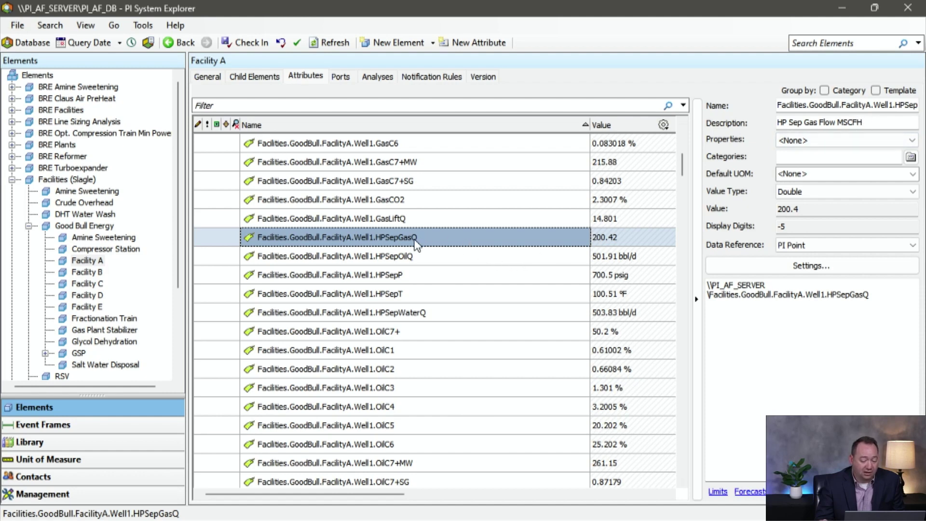
{"action": "right_click", "coordinate": [408, 238]}
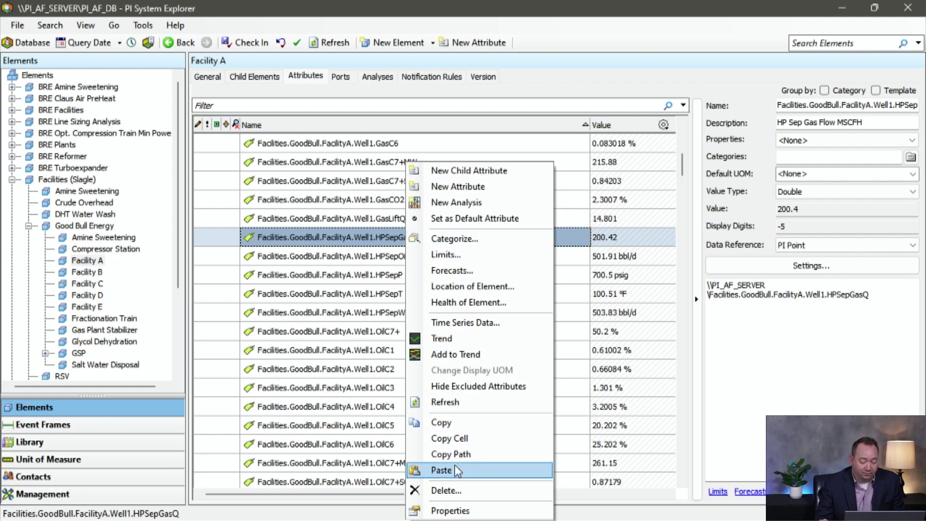
{"action": "left_click", "coordinate": [458, 439]}
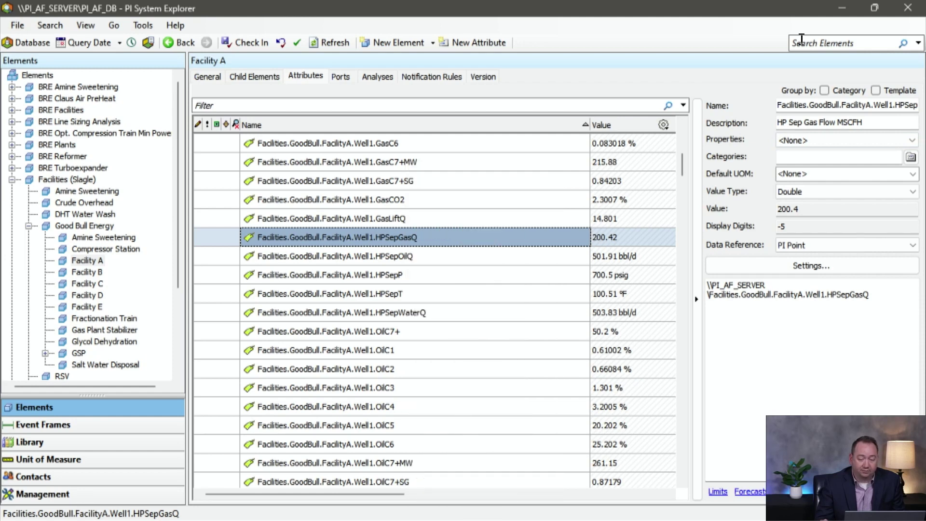
{"action": "left_click", "coordinate": [842, 7]}
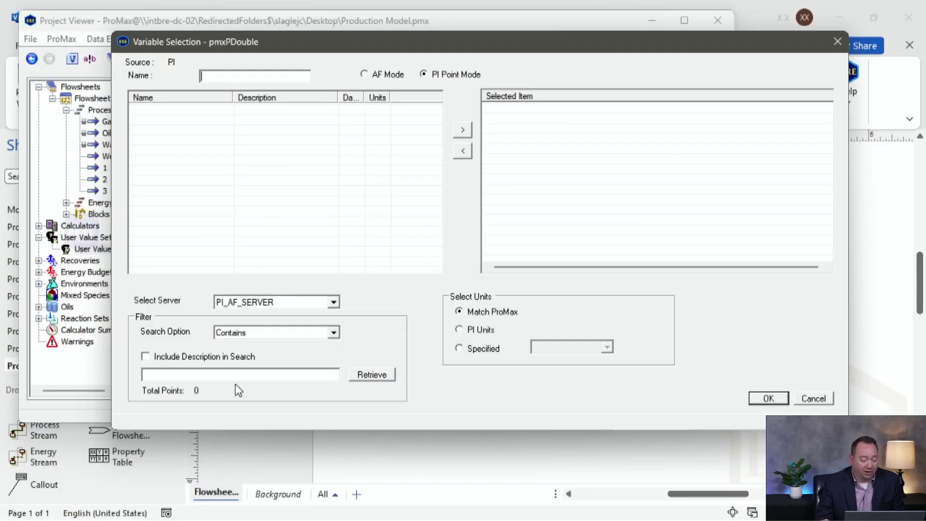
- Import the PI point Facilities.GoodBull.FacilityA.Well1.HPSepGasQ under the name Gas Flow and execute the project to bring in its value
{"action": "left_click", "coordinate": [259, 379]}
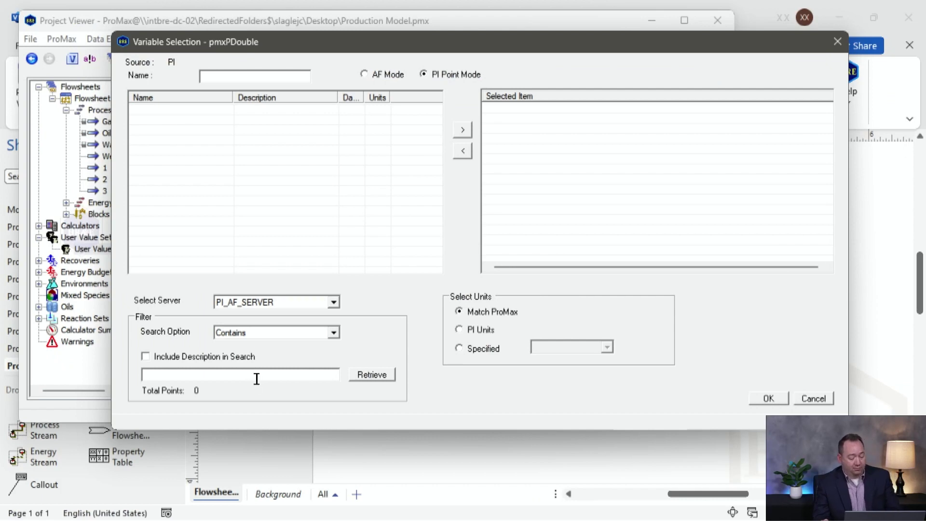
{"action": "type", "text": "Facilities.GoodBull.FacilityA.Well1.HPSepGasQ"}
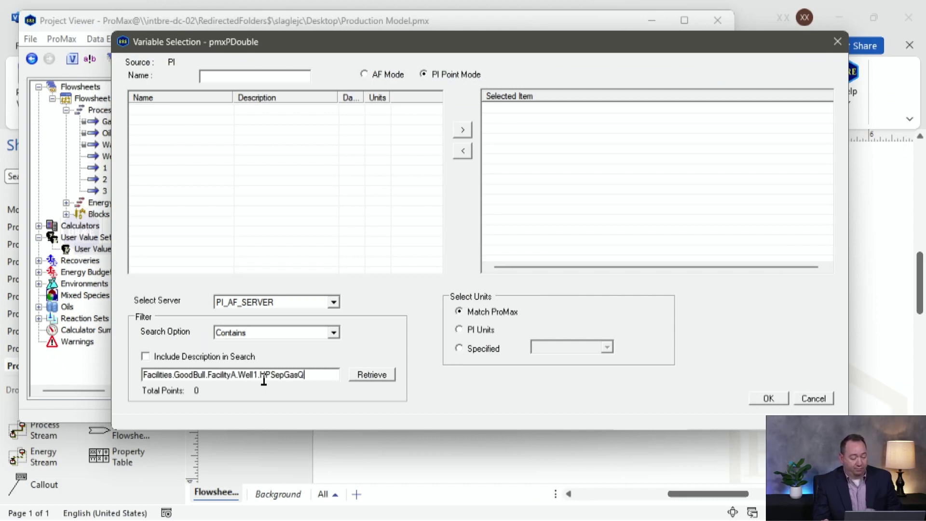
{"action": "left_click", "coordinate": [372, 376]}
{"action": "double_click", "coordinate": [269, 111]}
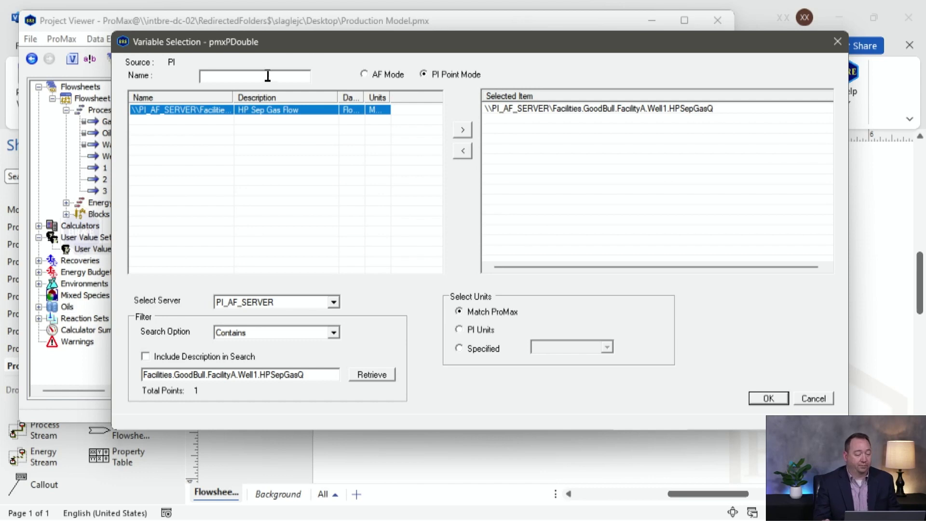
{"action": "left_click", "coordinate": [272, 76]}
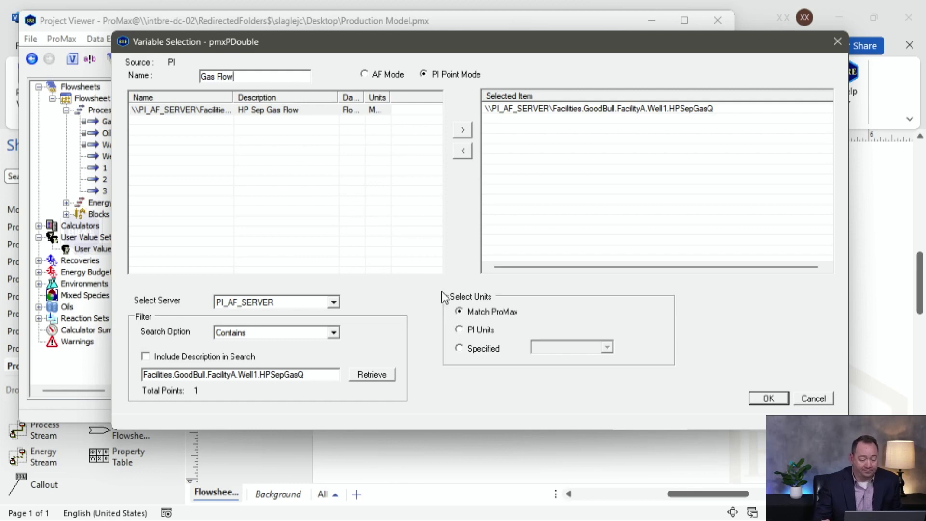
{"action": "left_click", "coordinate": [767, 398]}
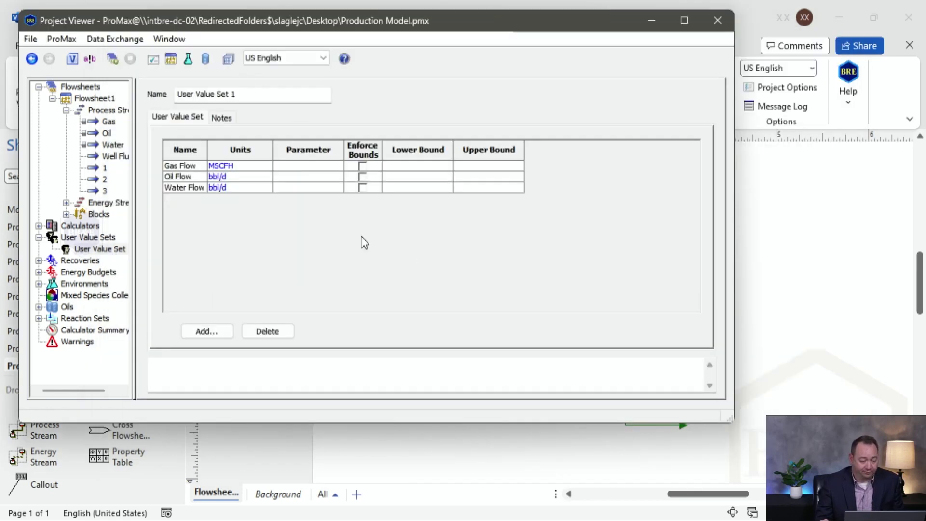
{"action": "left_click", "coordinate": [112, 58]}
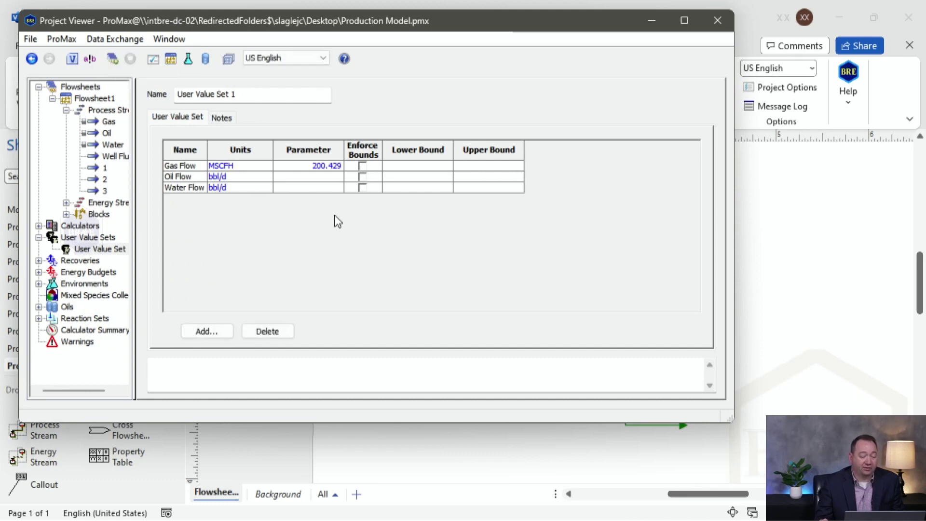
- Start a PI data import for the Oil Flow parameter
{"action": "right_click", "coordinate": [299, 181]}
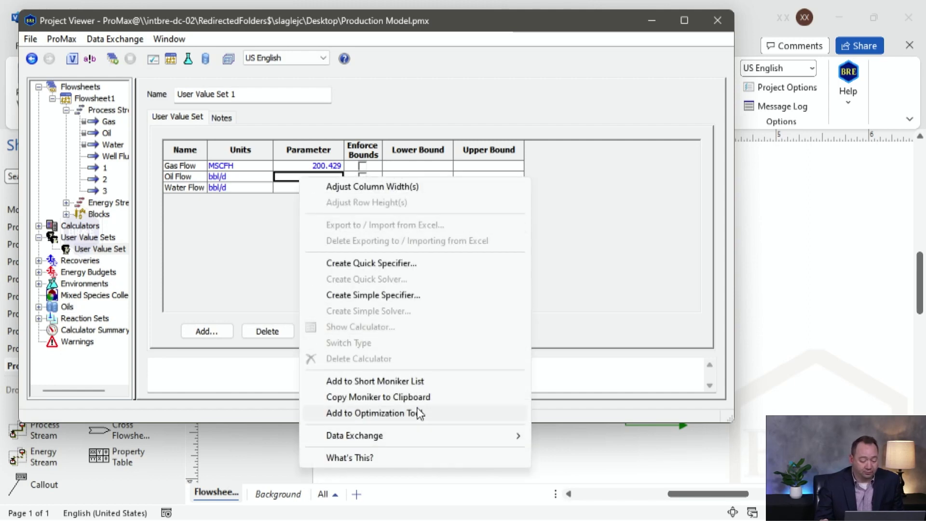
{"action": "mouse_move", "coordinate": [417, 436]}
{"action": "mouse_move", "coordinate": [569, 436]}
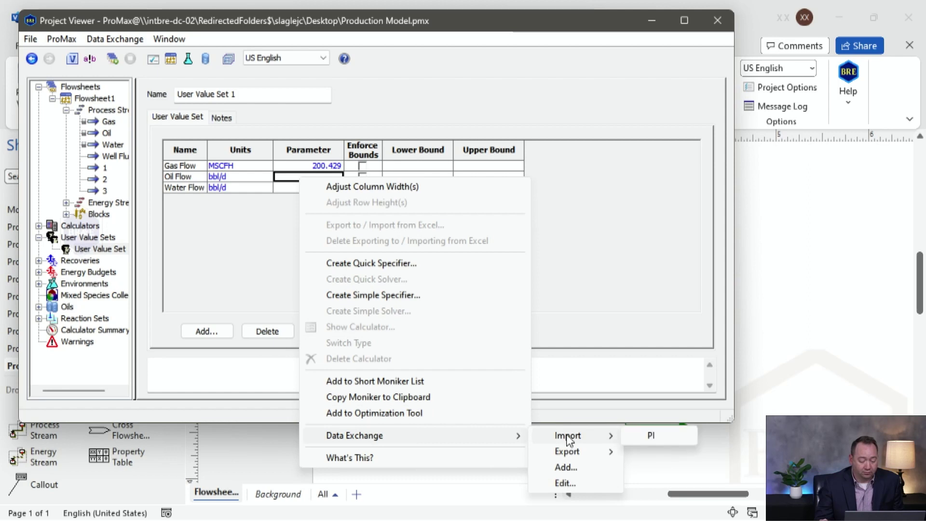
{"action": "left_click", "coordinate": [646, 436]}
- Retrieve the PI point Facilities.GoodBull.FacilityA.Well1.HPSepOilQ by adapting the copied gas tag name
{"action": "left_click", "coordinate": [244, 378]}
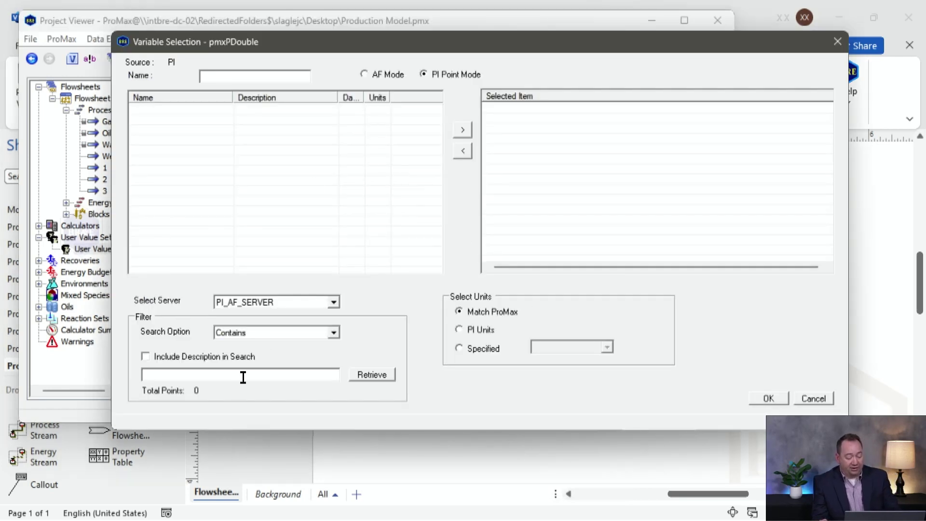
{"action": "type", "text": "Facilities.GoodBull.FacilityA.Well1.HPSepGasQ"}
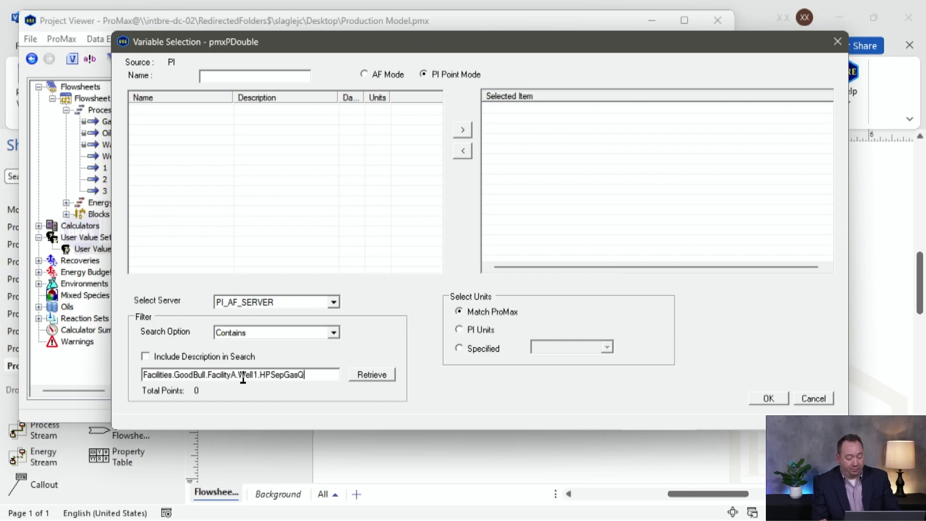
{"action": "double_click", "coordinate": [295, 374]}
{"action": "key", "text": "ctrl+c"}
{"action": "left_click", "coordinate": [295, 375]}
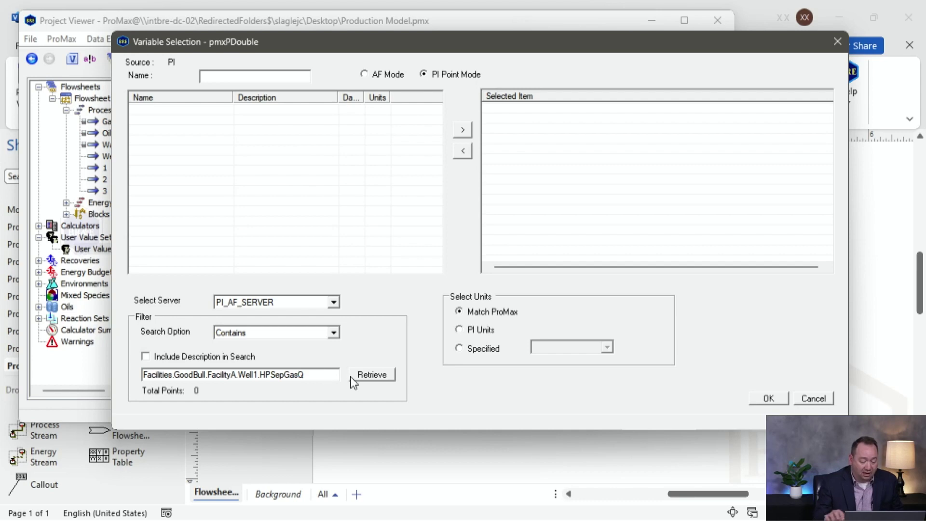
{"action": "key", "text": "BackSpace"}
{"action": "key", "text": "BackSpace"}
{"action": "key", "text": "BackSpace"}
{"action": "type", "text": "Oil"}
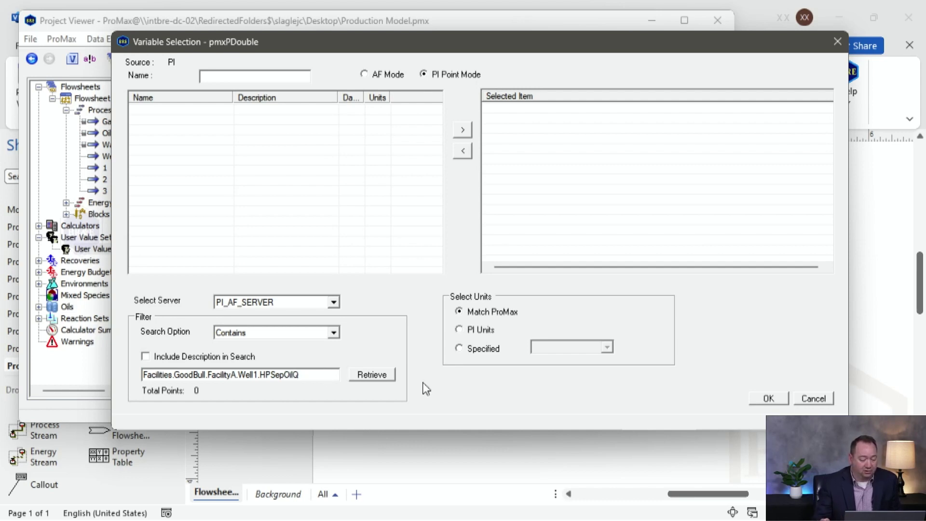
{"action": "left_click", "coordinate": [367, 380]}
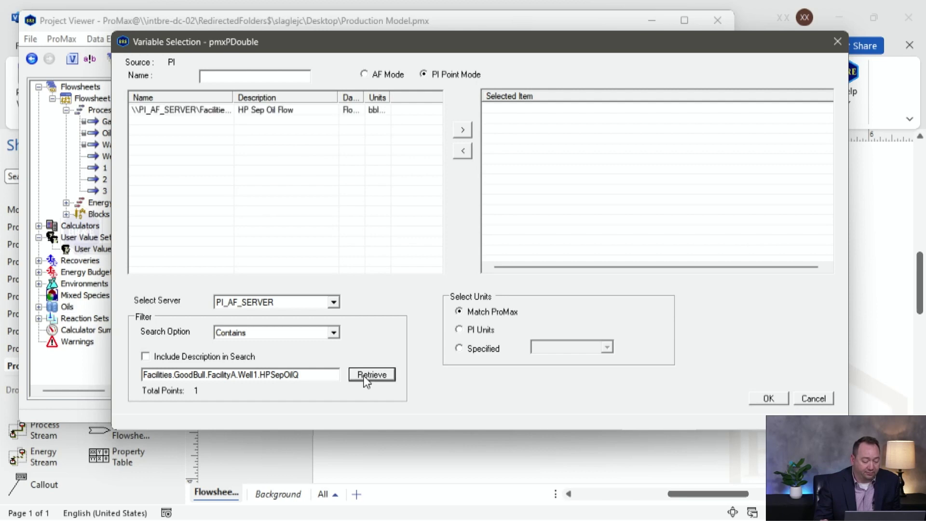
- Select the retrieved HP Sep Oil Flow point, name the import Oil Flow, and execute the project to bring in its value
{"action": "double_click", "coordinate": [208, 116]}
{"action": "left_click", "coordinate": [261, 75]}
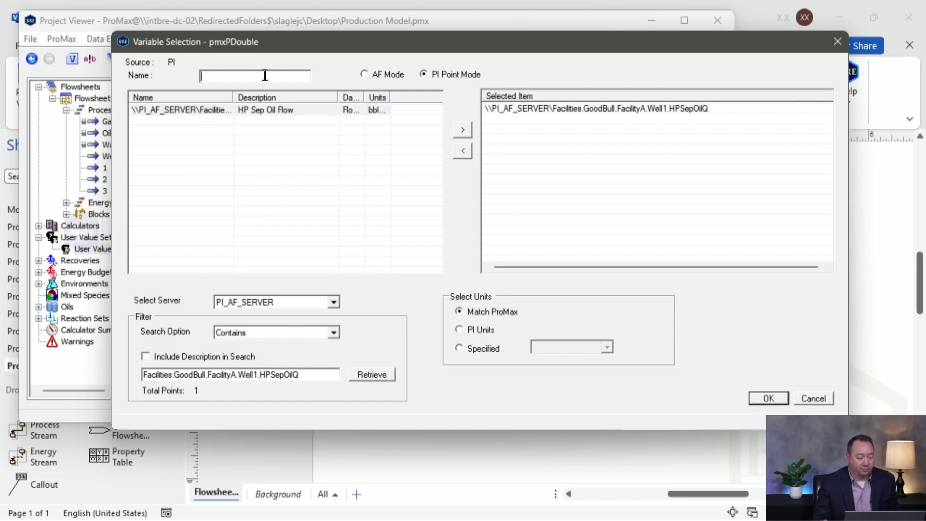
{"action": "type", "text": "Oil Flow"}
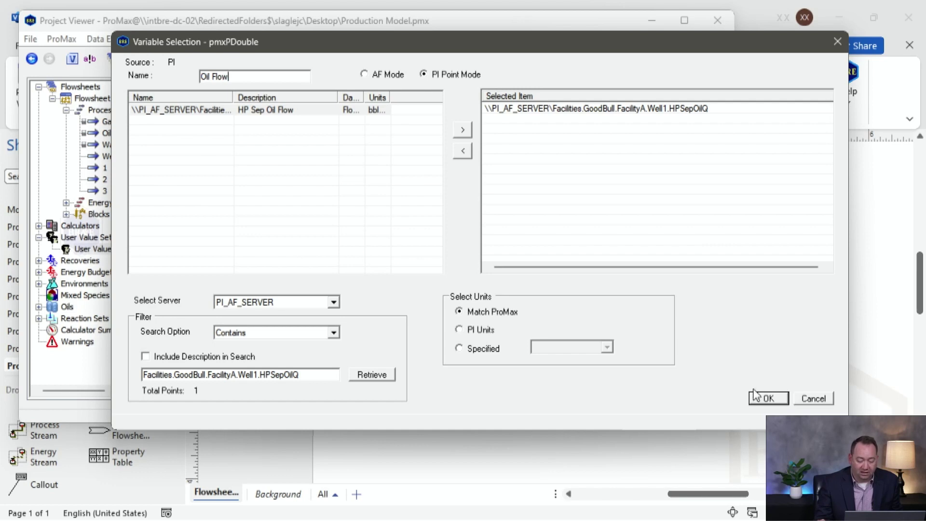
{"action": "left_click", "coordinate": [766, 397]}
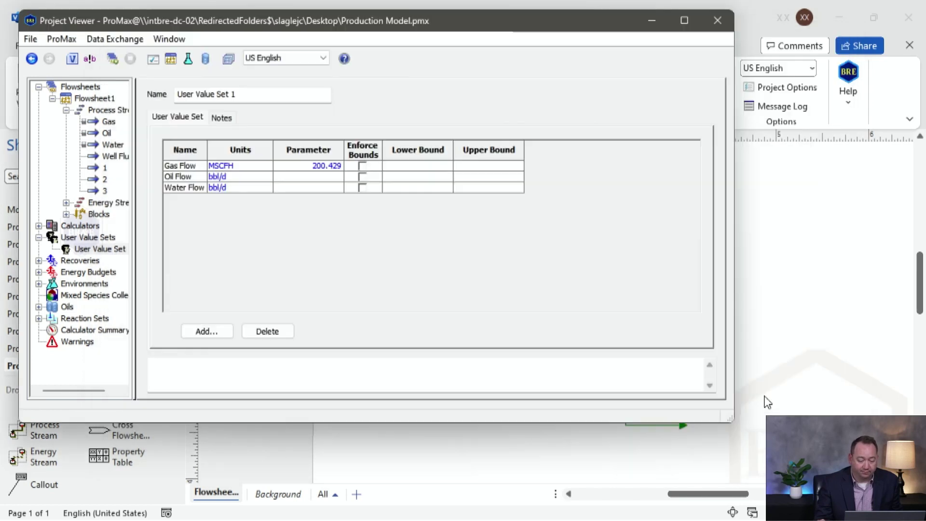
{"action": "left_click", "coordinate": [114, 58]}
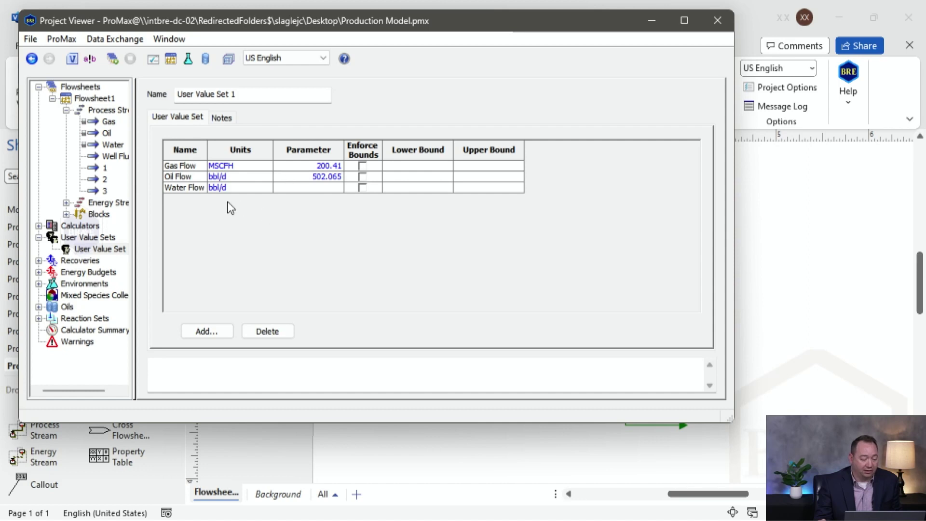
- Start a PI data import for the Water Flow parameter
{"action": "left_click", "coordinate": [311, 191]}
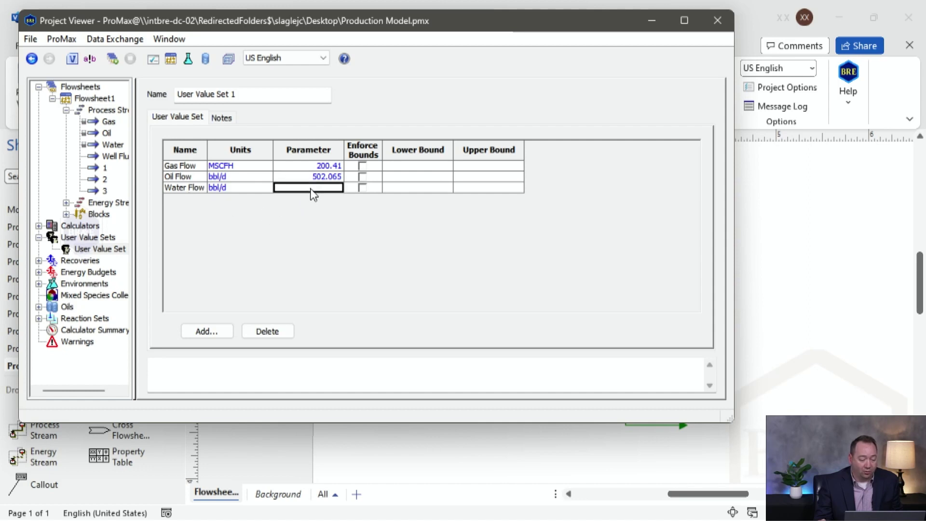
{"action": "right_click", "coordinate": [311, 190]}
{"action": "mouse_move", "coordinate": [416, 456]}
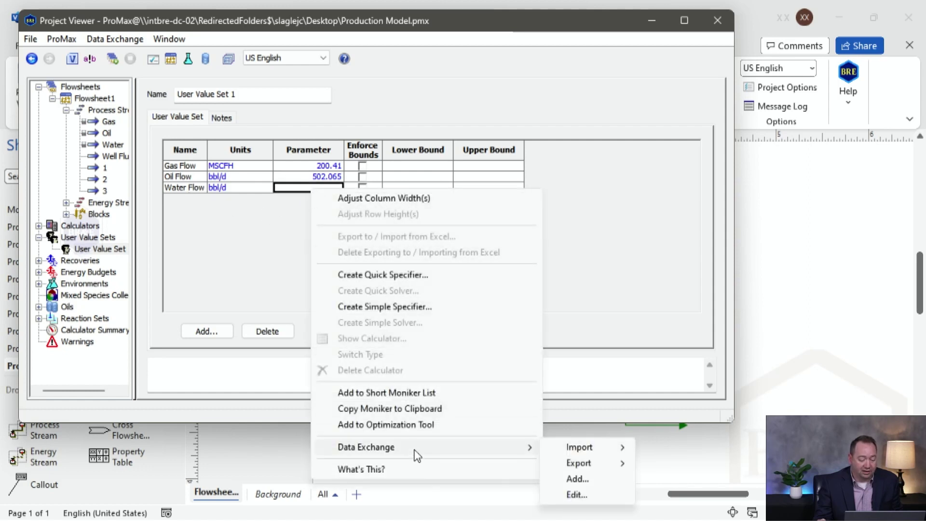
{"action": "mouse_move", "coordinate": [616, 447]}
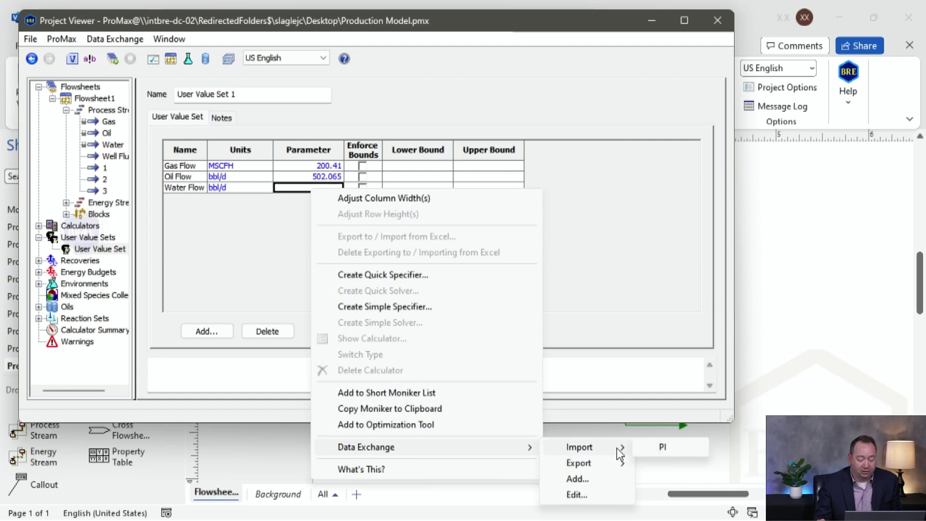
{"action": "left_click", "coordinate": [675, 448]}
- Retrieve the PI point Facilities.GoodBull.FacilityA.Well1.HPSepWaterQ by adapting the copied gas tag name
{"action": "left_click", "coordinate": [276, 375]}
{"action": "key", "text": "ctrl+v"}
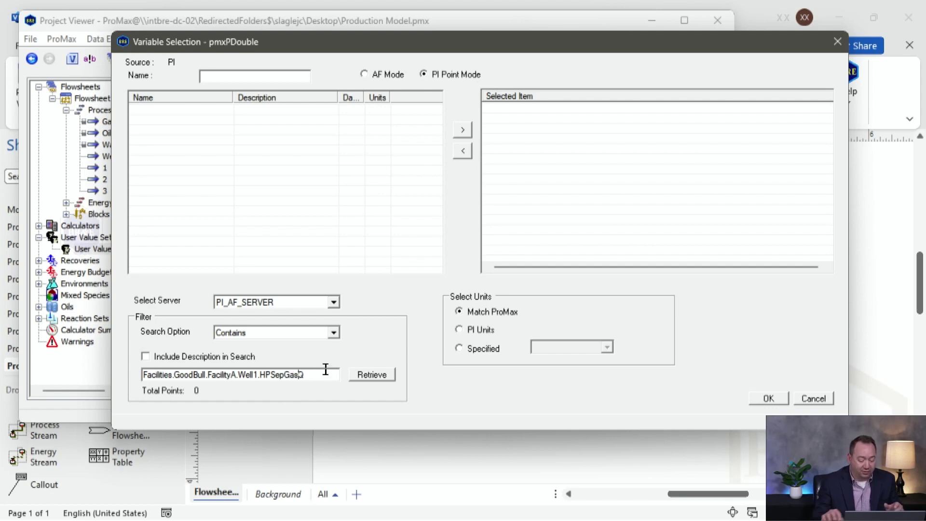
{"action": "key", "text": "BackSpace"}
{"action": "key", "text": "BackSpace"}
{"action": "type", "text": "Water"}
{"action": "left_click", "coordinate": [373, 377]}
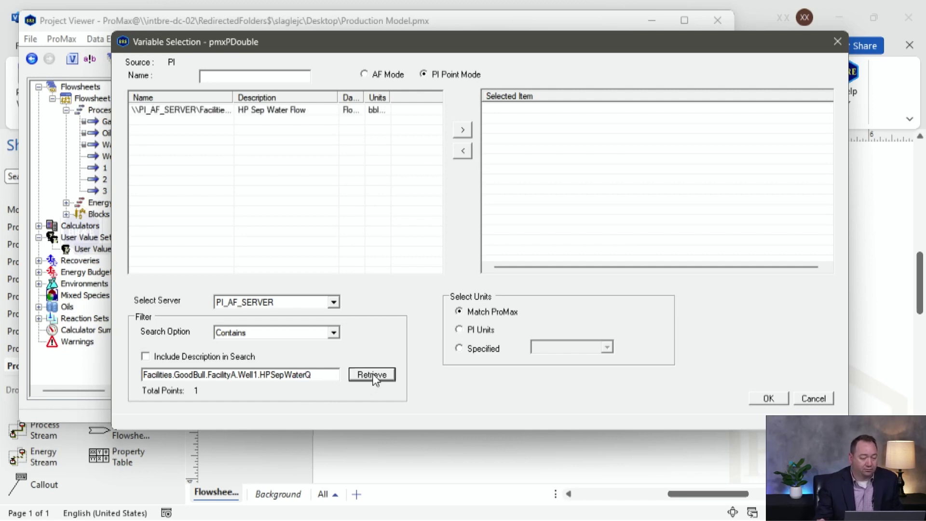
- Select the retrieved HP Sep Water Flow point, name the import Water Flow, and execute the project to bring in its value
{"action": "left_click", "coordinate": [286, 114]}
{"action": "double_click", "coordinate": [286, 114]}
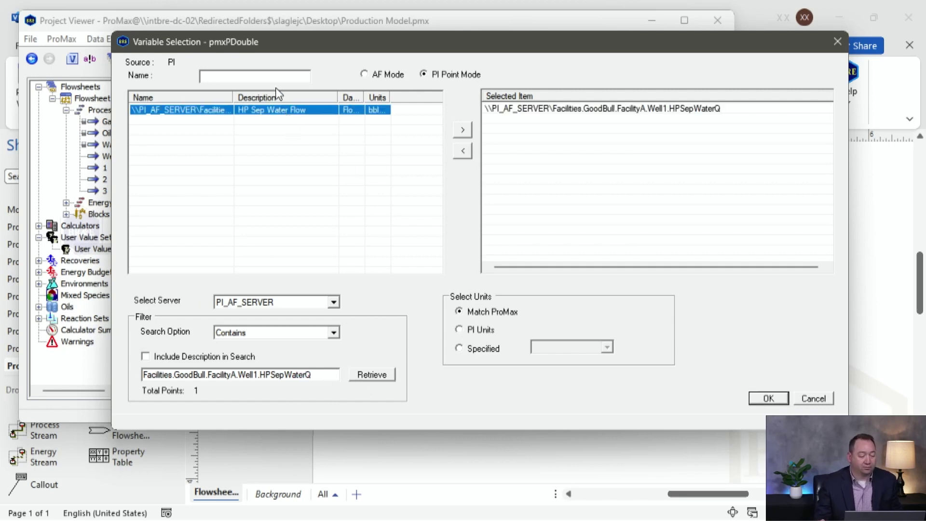
{"action": "left_click", "coordinate": [279, 76]}
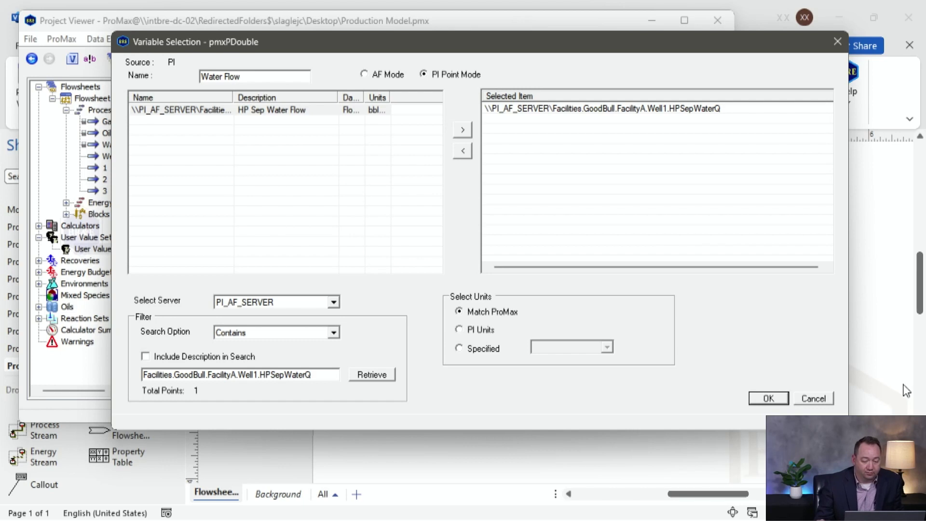
{"action": "left_click", "coordinate": [769, 394]}
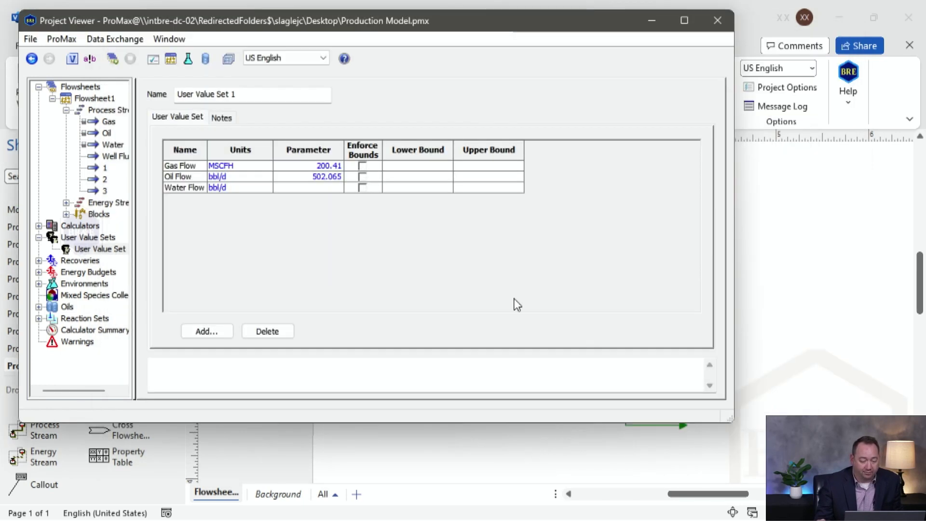
{"action": "left_click", "coordinate": [113, 59]}
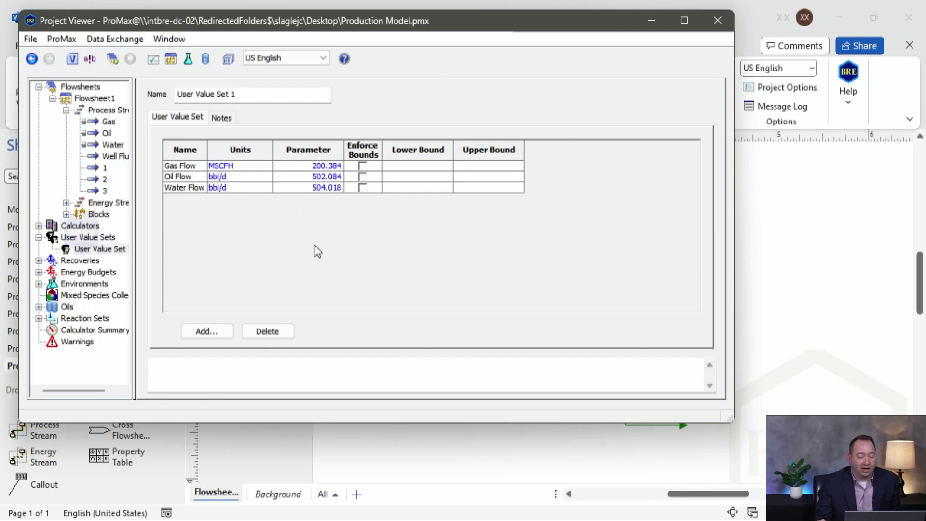
{"action": "left_click", "coordinate": [717, 20]}
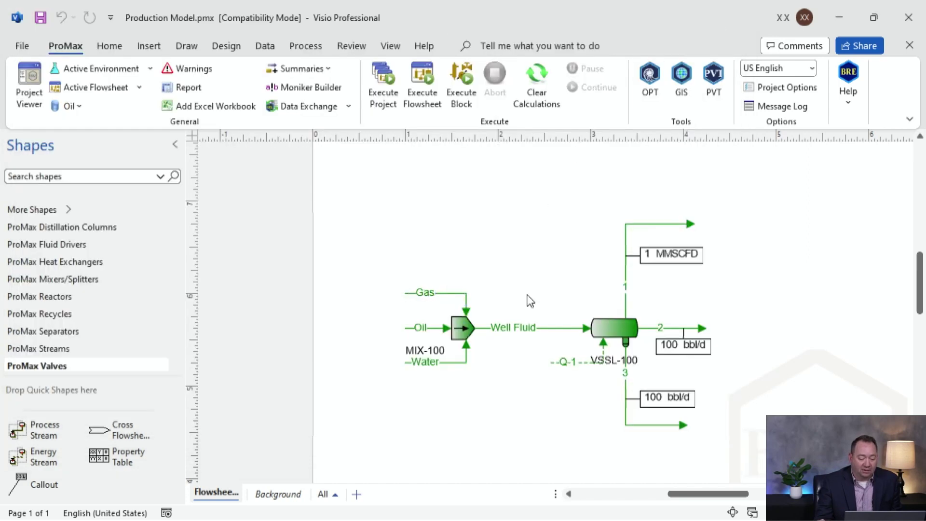
- Open the solver on the Gas stream's total Std Vapor Volumetric Flow and convert it to a Simple Solver
{"action": "double_click", "coordinate": [449, 293]}
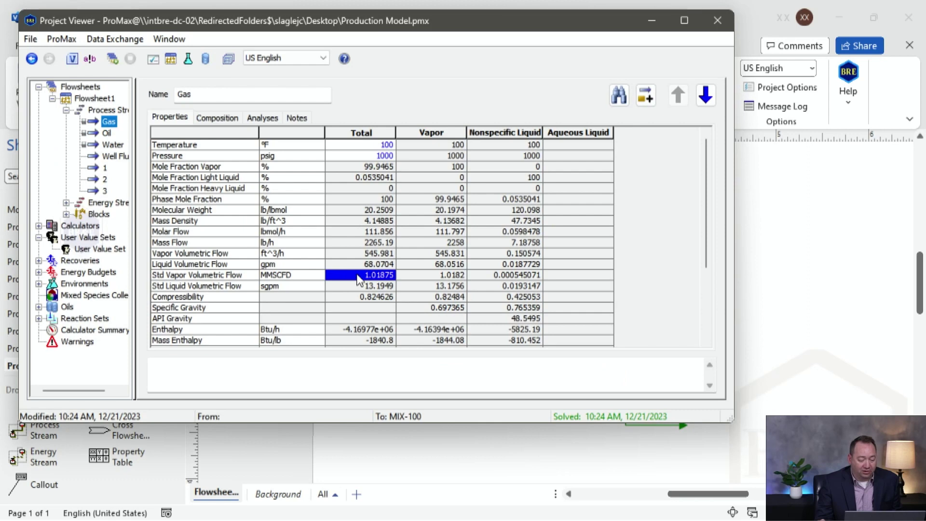
{"action": "mouse_move", "coordinate": [347, 280]}
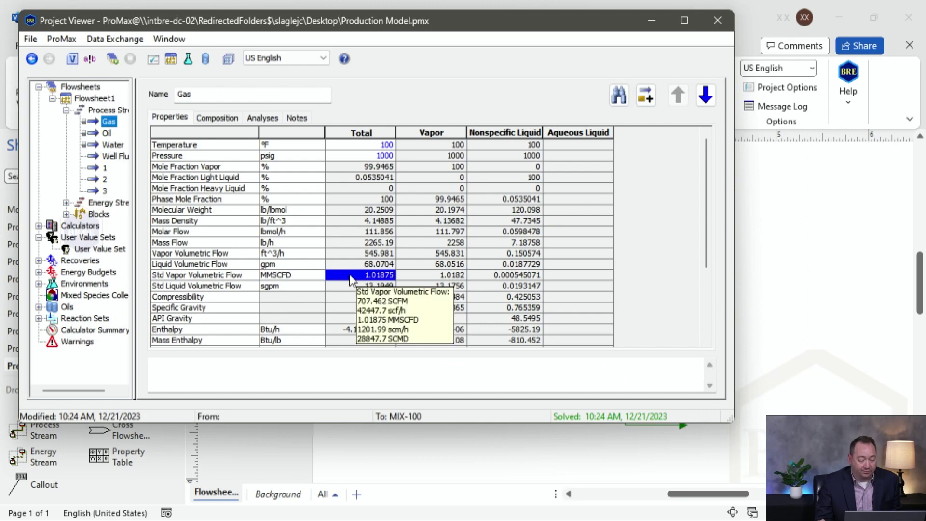
{"action": "double_click", "coordinate": [350, 276]}
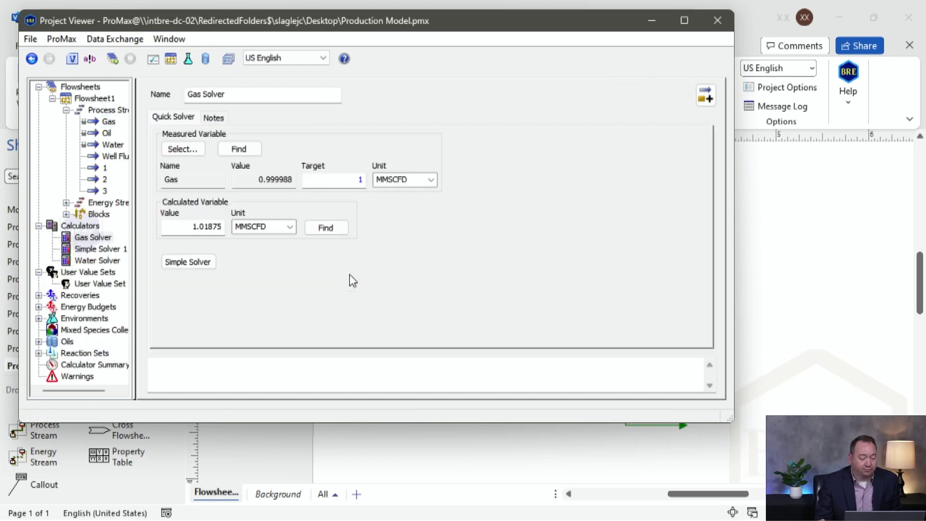
{"action": "left_click", "coordinate": [189, 263]}
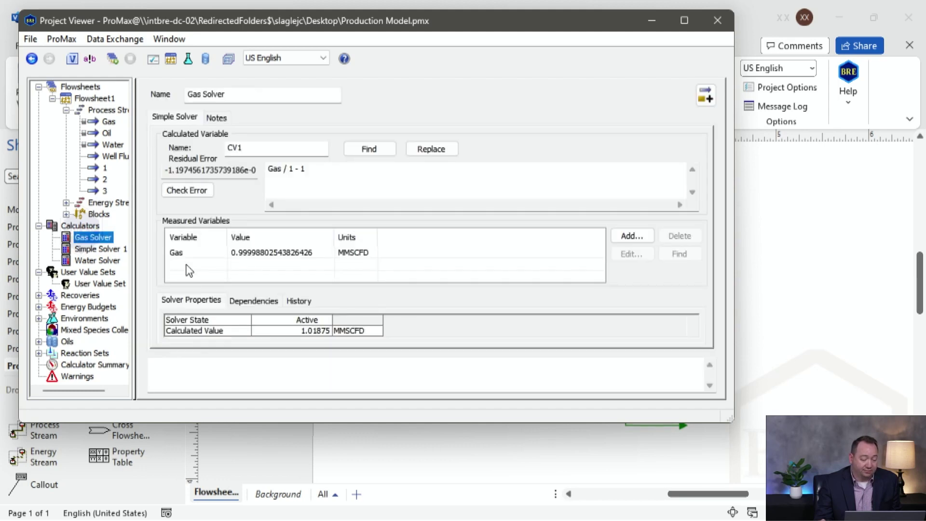
{"action": "double_click", "coordinate": [291, 169]}
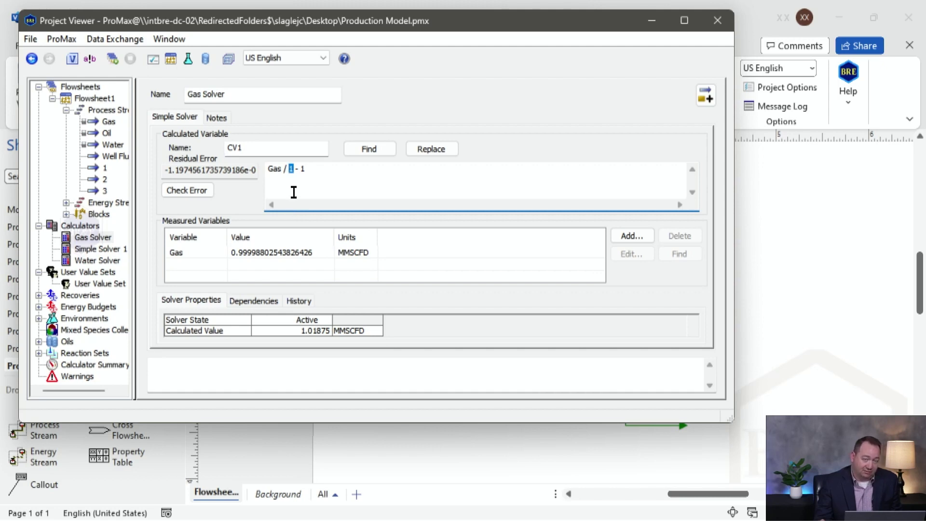
{"action": "left_click", "coordinate": [262, 274]}
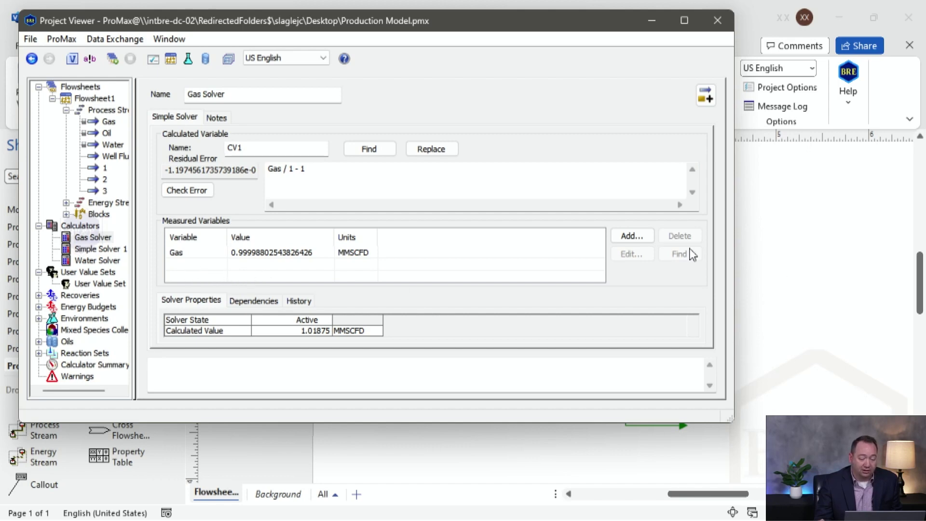
- Add the Gas Flow parameter from User Value Set 1 to the Gas Solver as a measured variable named MesGas
{"action": "left_click", "coordinate": [635, 234]}
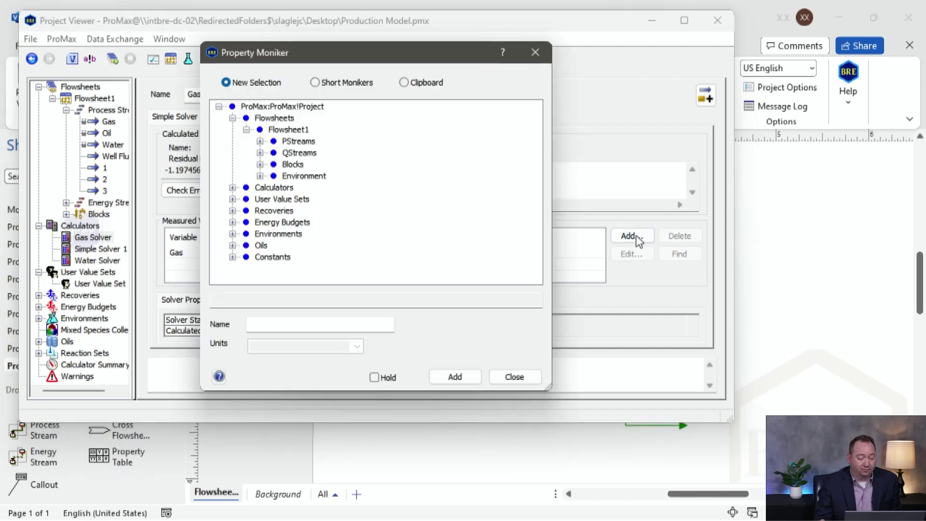
{"action": "left_click", "coordinate": [232, 199]}
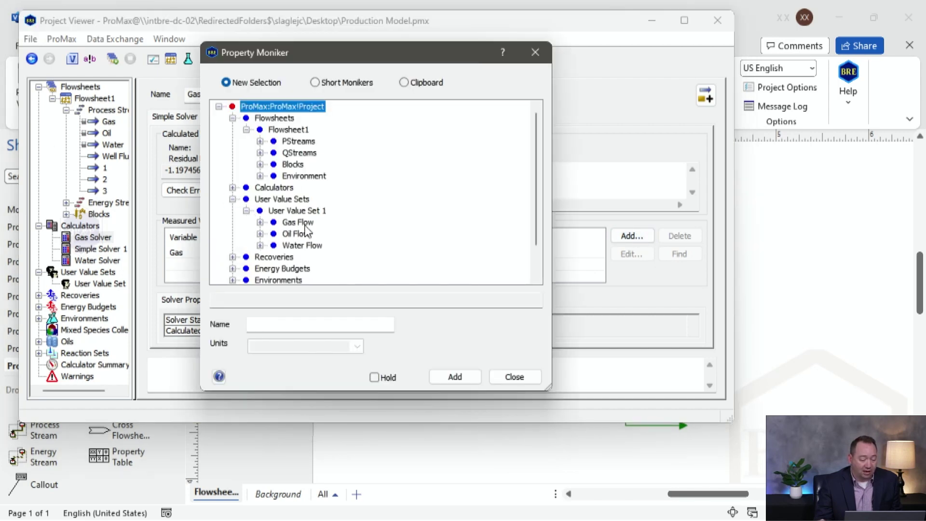
{"action": "left_click", "coordinate": [260, 222]}
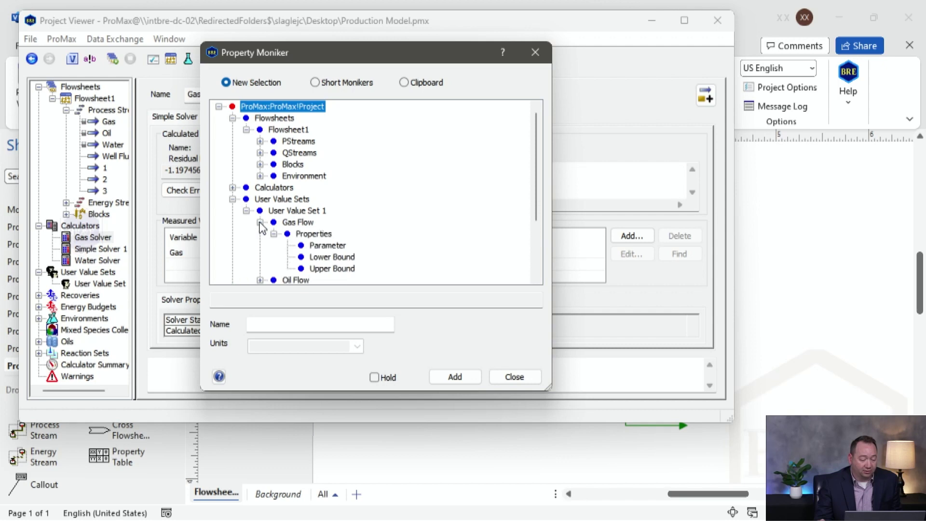
{"action": "left_click", "coordinate": [333, 246]}
{"action": "left_click", "coordinate": [326, 325]}
{"action": "type", "text": "Gas"}
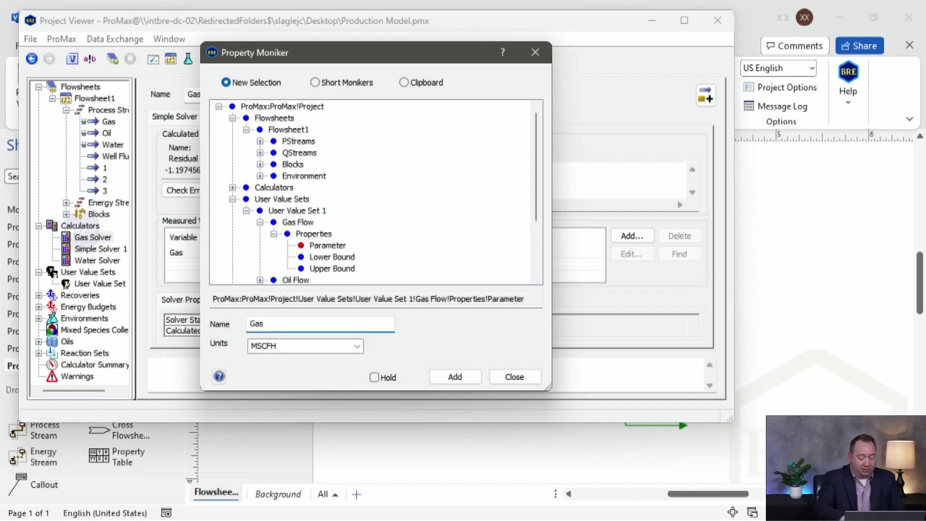
{"action": "type", "text": "Mes"}
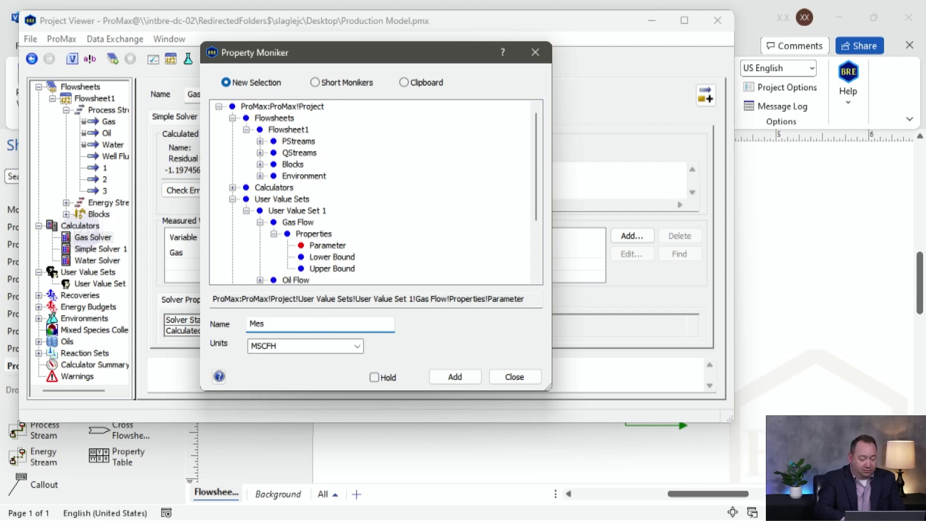
{"action": "type", "text": "Gas"}
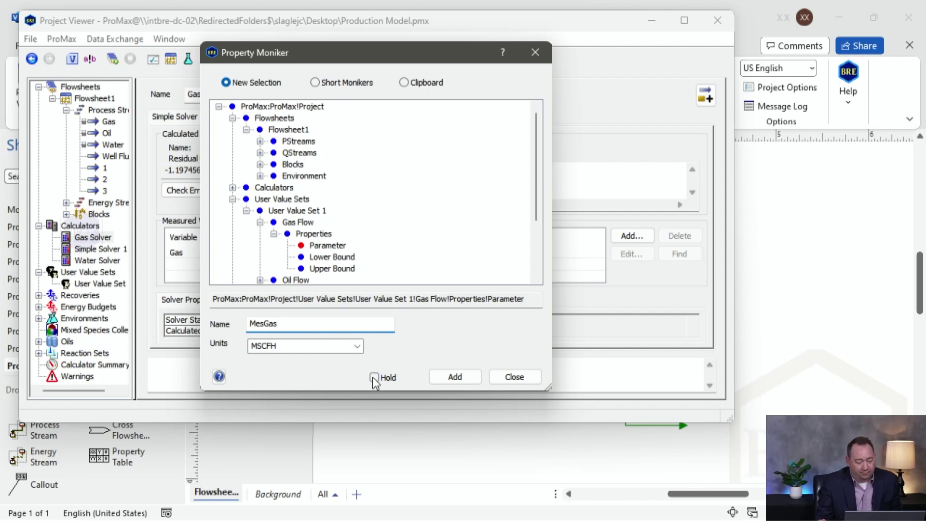
{"action": "left_click", "coordinate": [464, 375]}
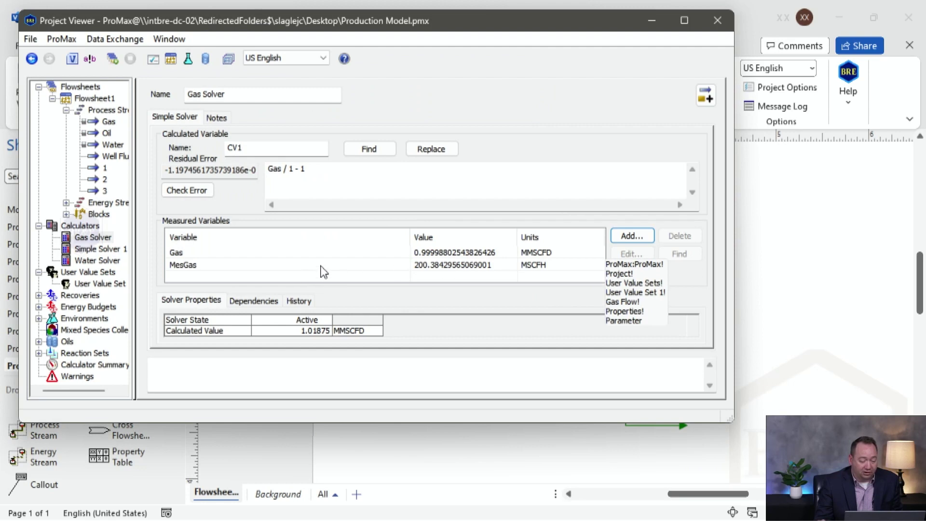
- Change the units of the MesGas measured variable to MMSCFD
{"action": "double_click", "coordinate": [199, 268]}
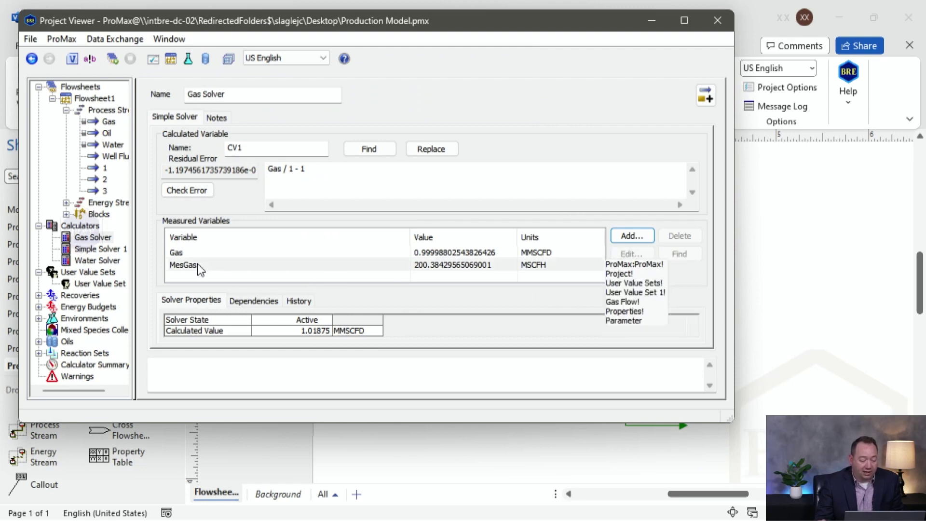
{"action": "left_click", "coordinate": [357, 345]}
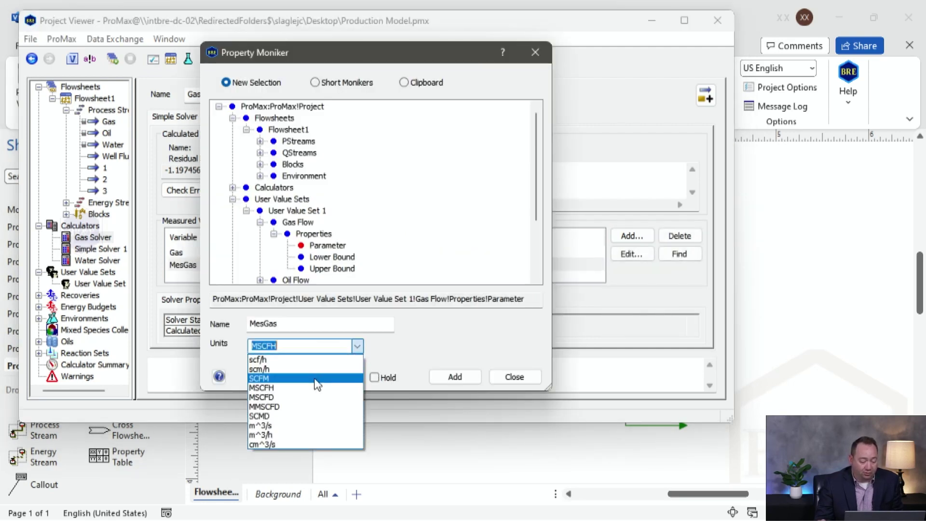
{"action": "left_click", "coordinate": [302, 406]}
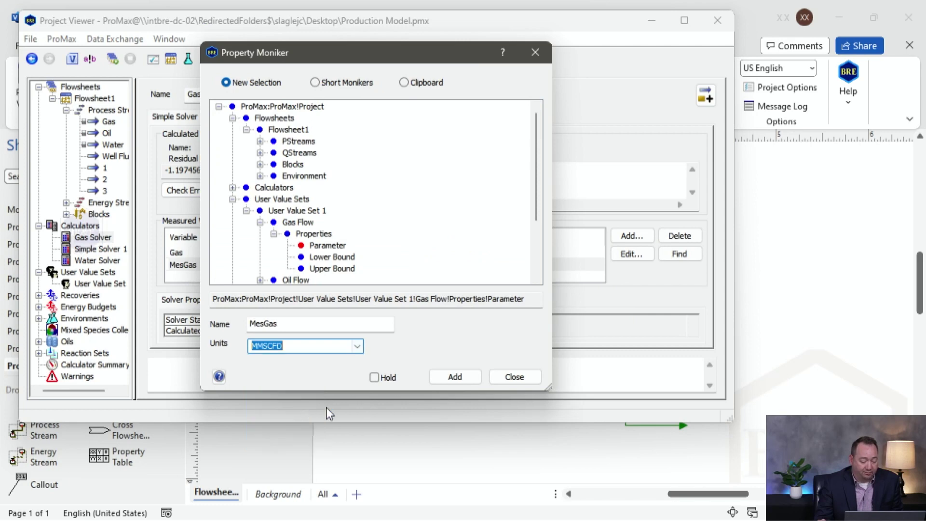
{"action": "left_click", "coordinate": [446, 376]}
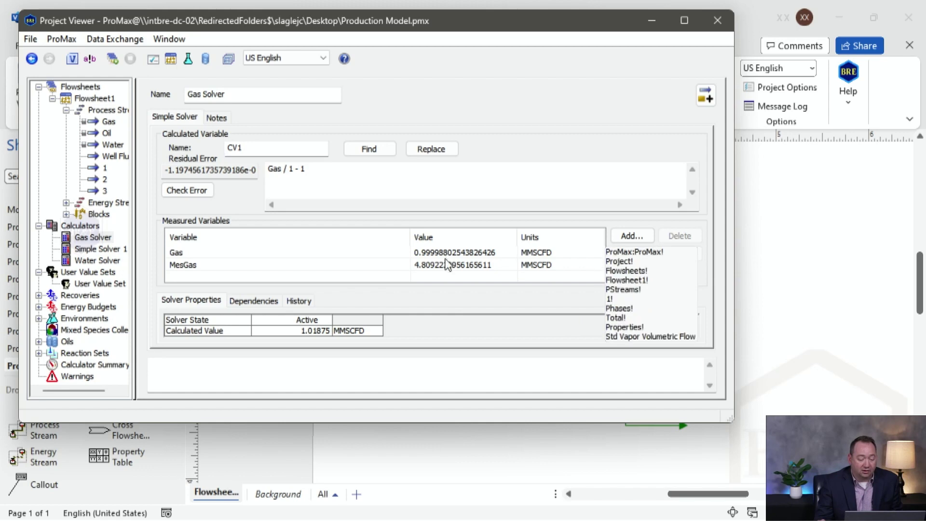
- Replace the fixed target in the Gas Solver equation so it reads Gas / MesGas - 1, and execute the project
{"action": "left_click", "coordinate": [195, 268]}
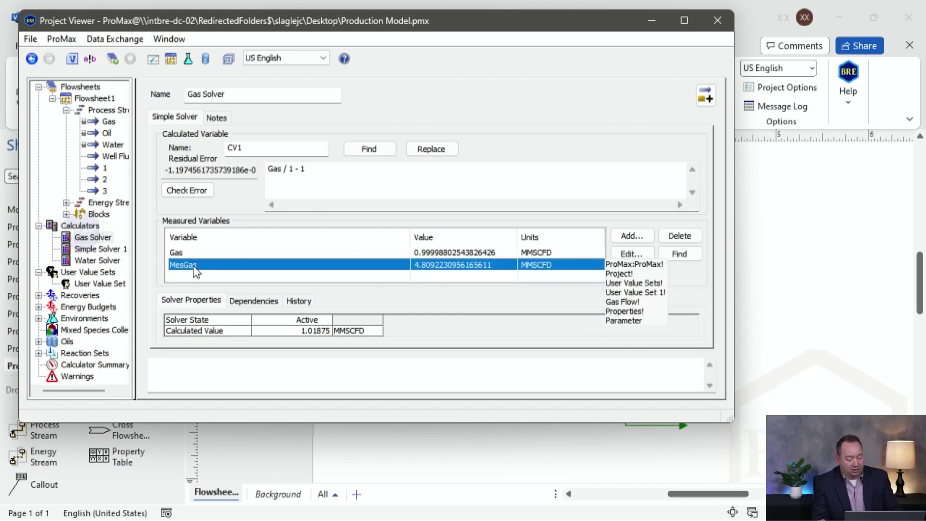
{"action": "left_click", "coordinate": [295, 168]}
{"action": "key", "text": "BackSpace"}
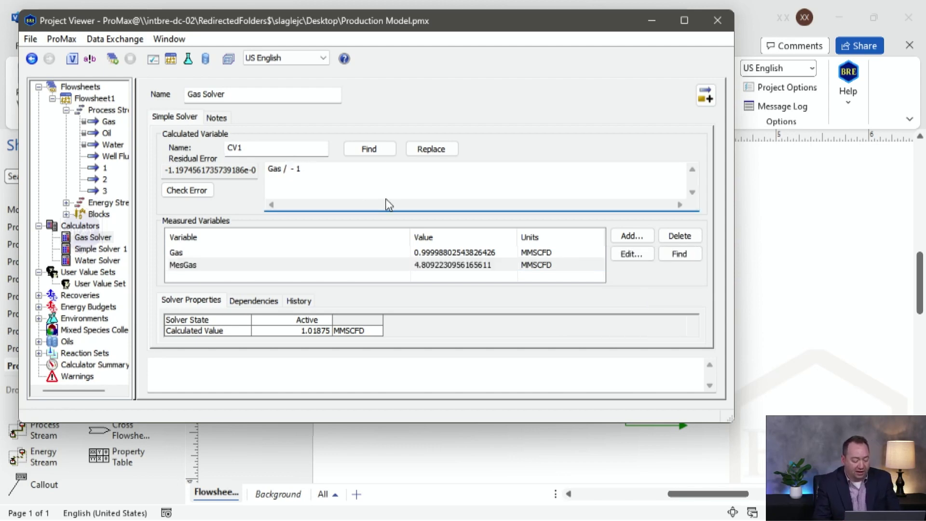
{"action": "type", "text": "MesGas"}
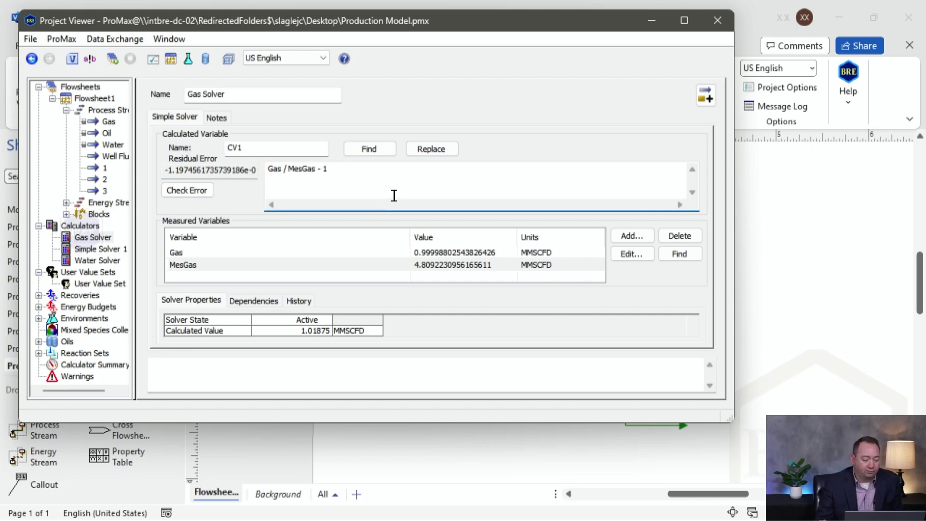
{"action": "left_click", "coordinate": [717, 21]}
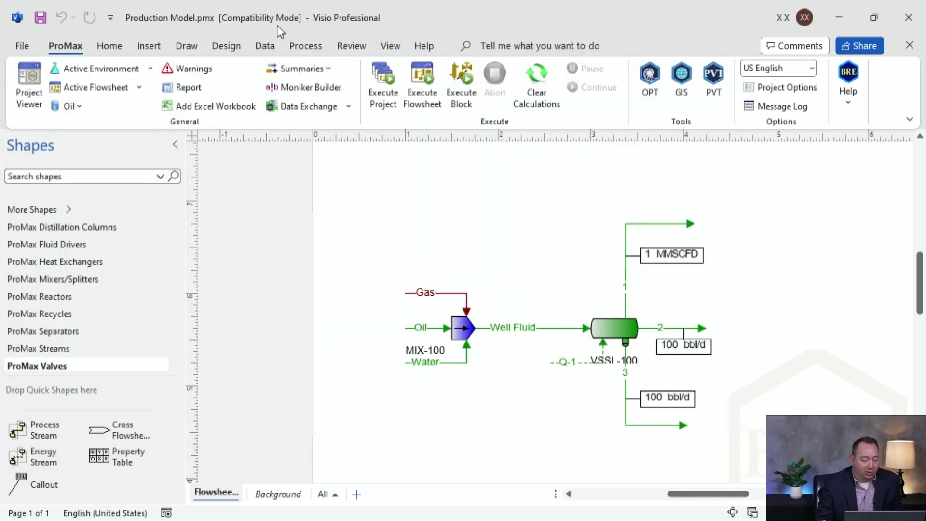
{"action": "left_click", "coordinate": [381, 76]}
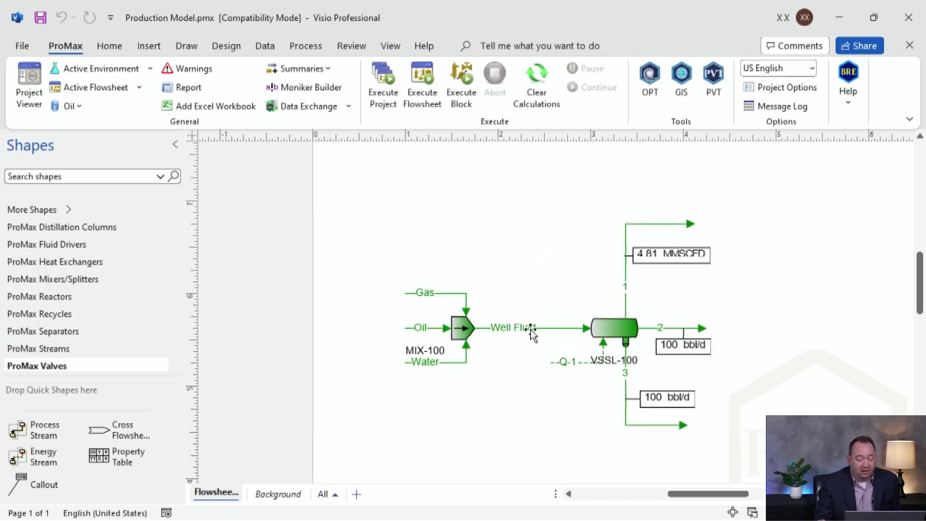
- Open the solver attached to the Oil stream's total Std Liquid Volumetric Flow
{"action": "mouse_move", "coordinate": [414, 327]}
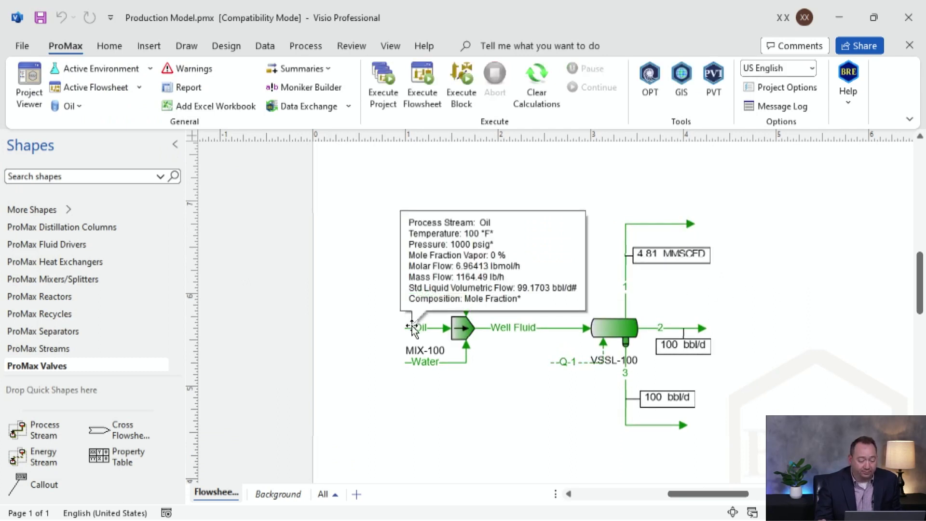
{"action": "double_click", "coordinate": [413, 328]}
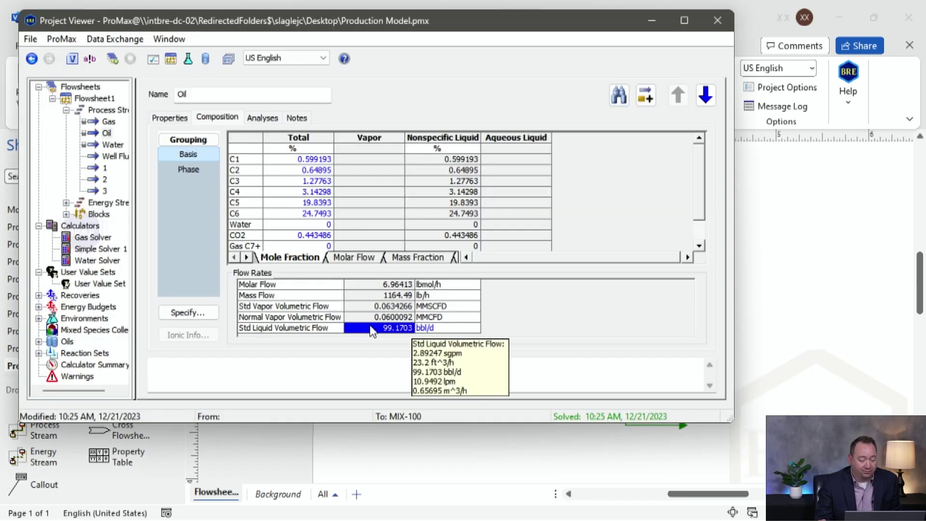
{"action": "left_click", "coordinate": [171, 119]}
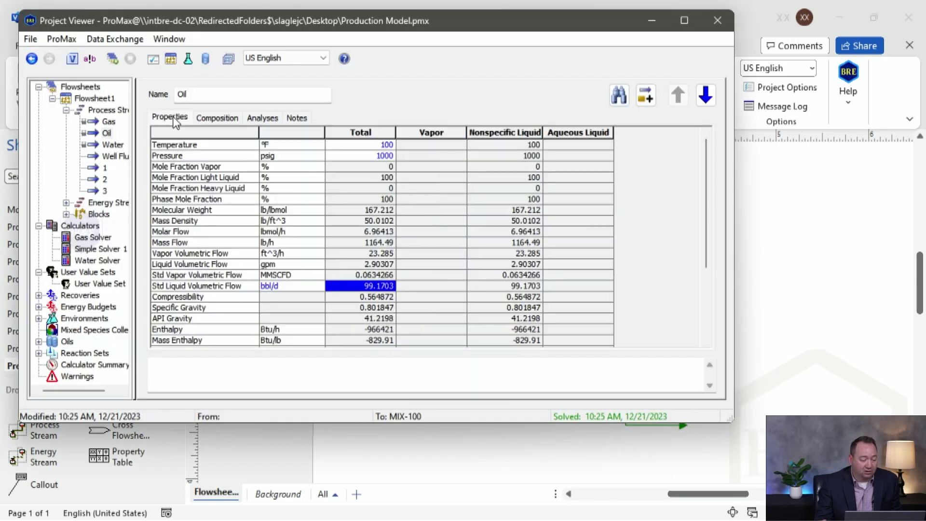
{"action": "double_click", "coordinate": [354, 288]}
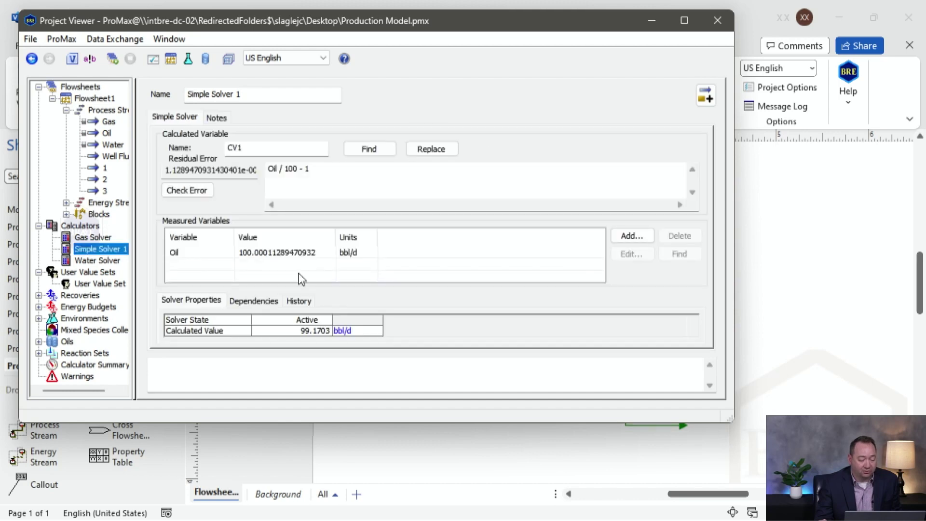
- Add the Oil Flow parameter from User Value Set 1 to the oil solver as a measured variable named MesOil in bbl/d
{"action": "left_click", "coordinate": [640, 237]}
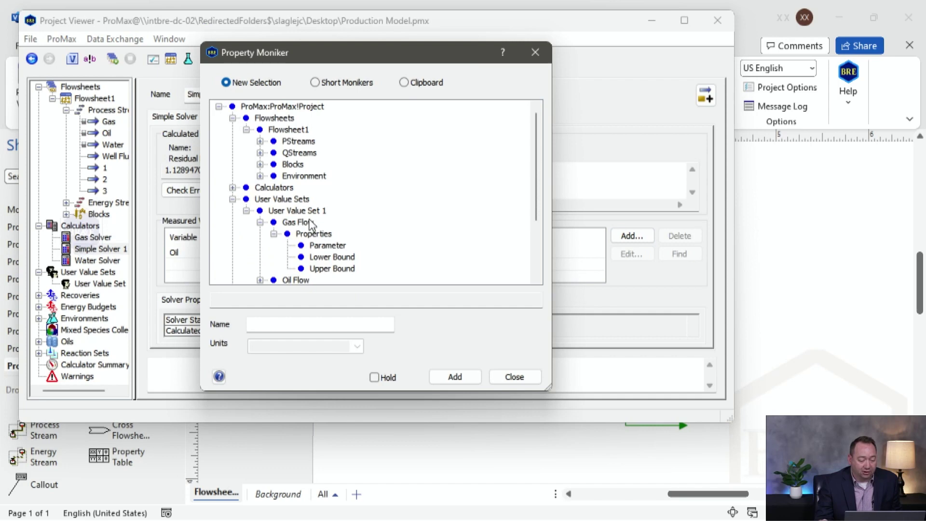
{"action": "scroll", "coordinate": [288, 237], "scroll_direction": "down", "scroll_amount": 1}
{"action": "left_click", "coordinate": [260, 188]}
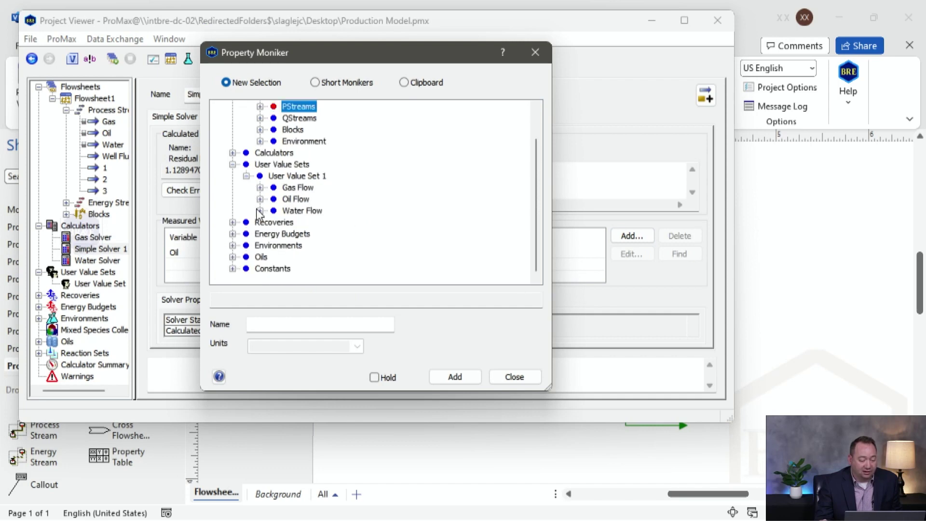
{"action": "left_click", "coordinate": [260, 200]}
{"action": "left_click", "coordinate": [312, 223]}
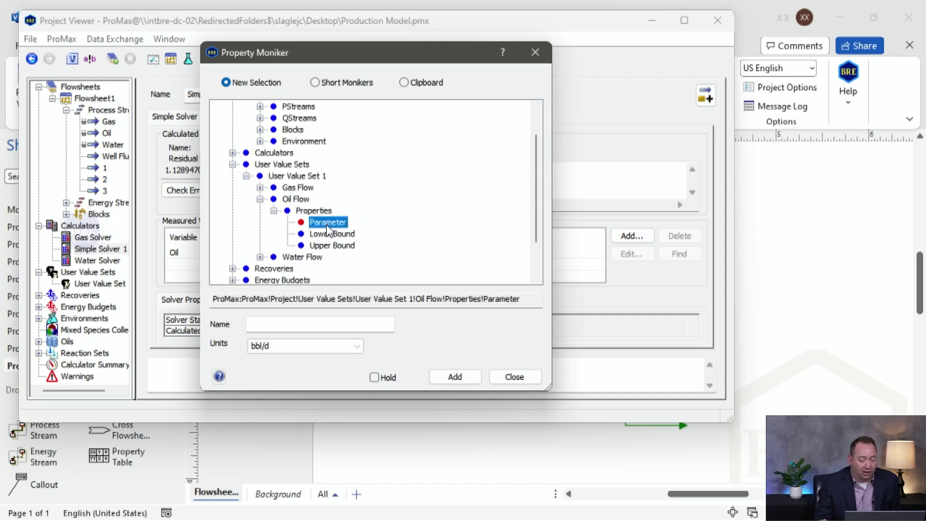
{"action": "left_click", "coordinate": [333, 320]}
{"action": "type", "text": "MesOil"}
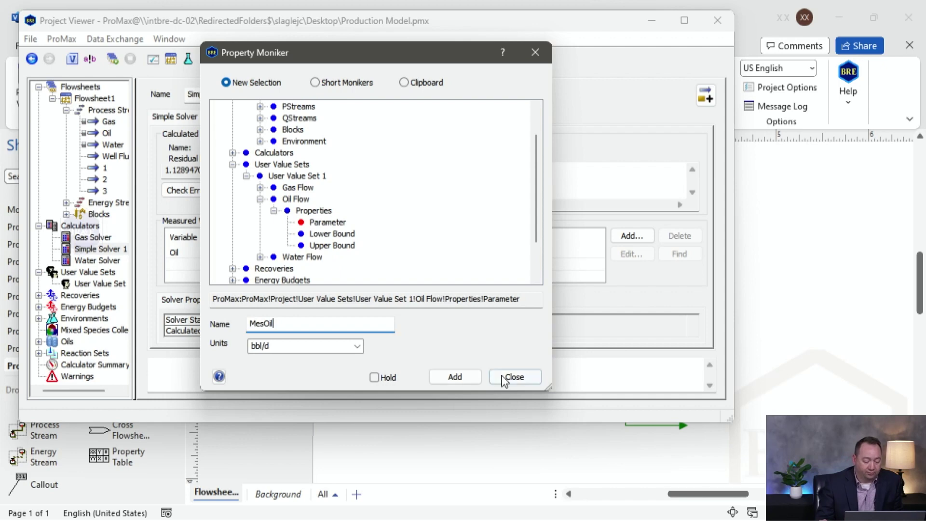
{"action": "left_click", "coordinate": [457, 377]}
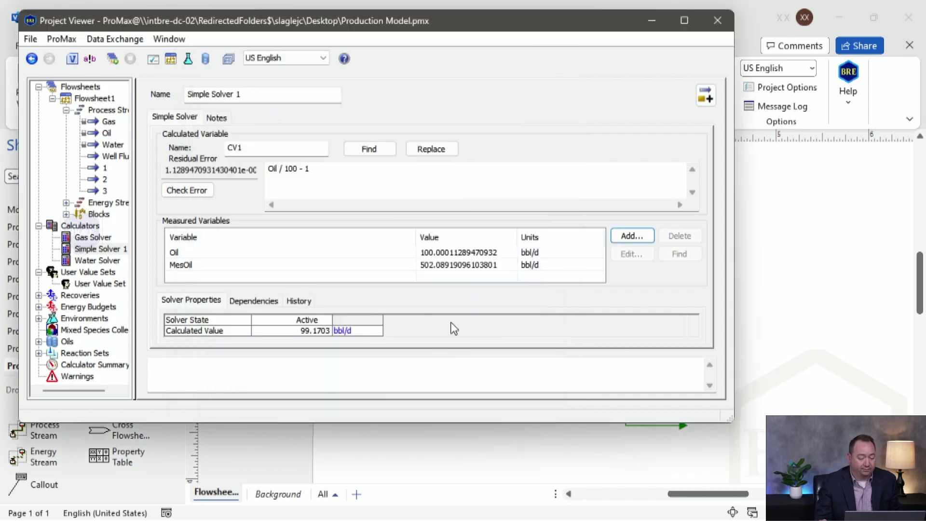
- Replace the fixed target in the oil solver equation so it reads Oil / MesOil - 1, and execute the project
{"action": "left_click", "coordinate": [210, 265]}
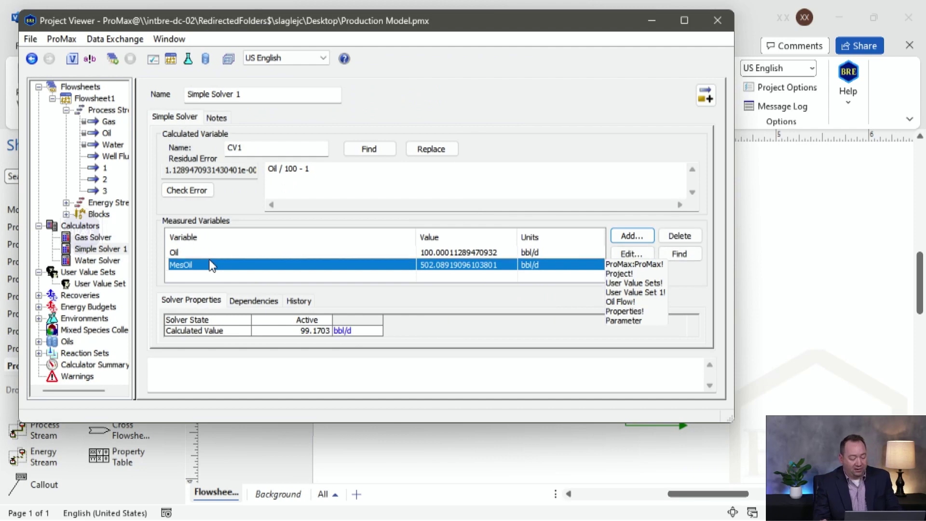
{"action": "double_click", "coordinate": [292, 168]}
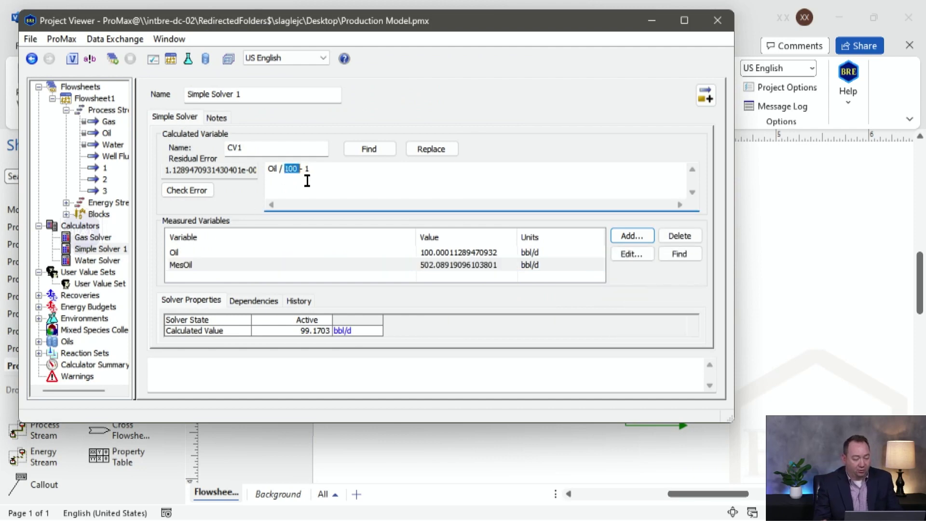
{"action": "type", "text": "MesOil"}
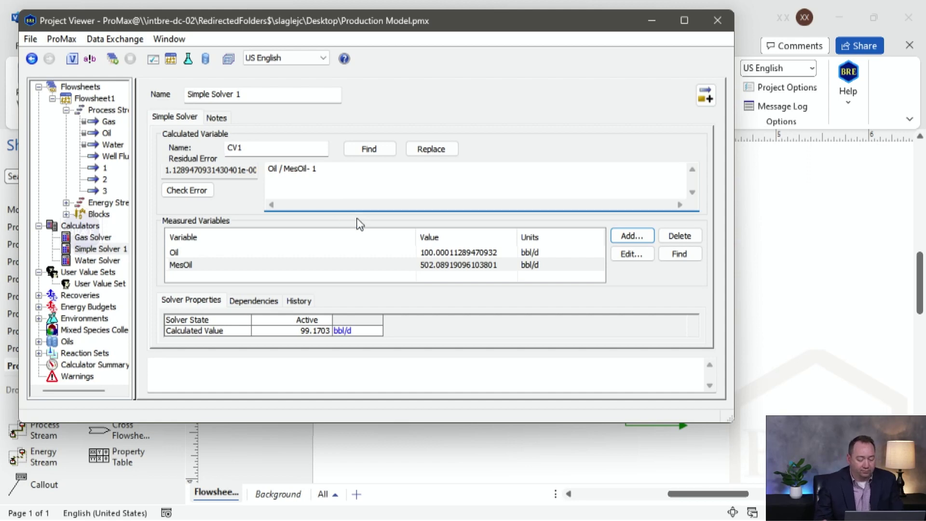
{"action": "left_click", "coordinate": [718, 20]}
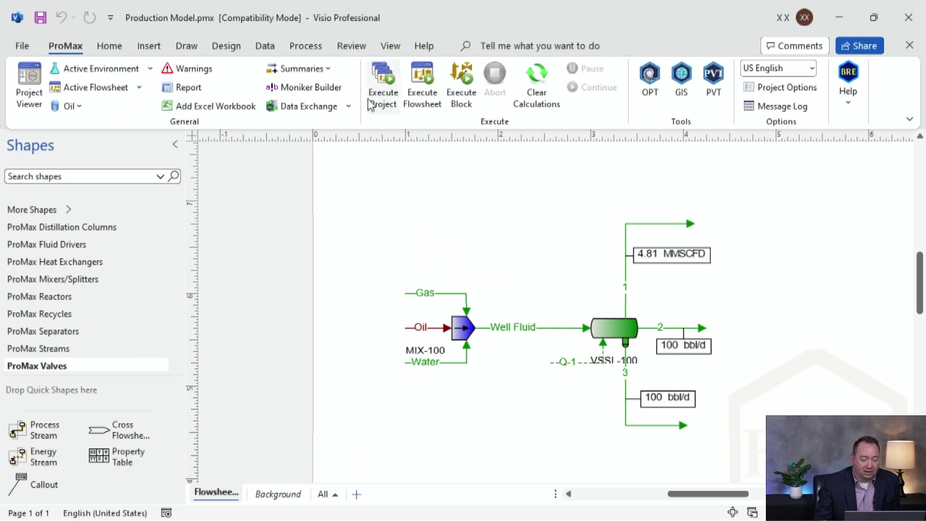
{"action": "left_click", "coordinate": [394, 78]}
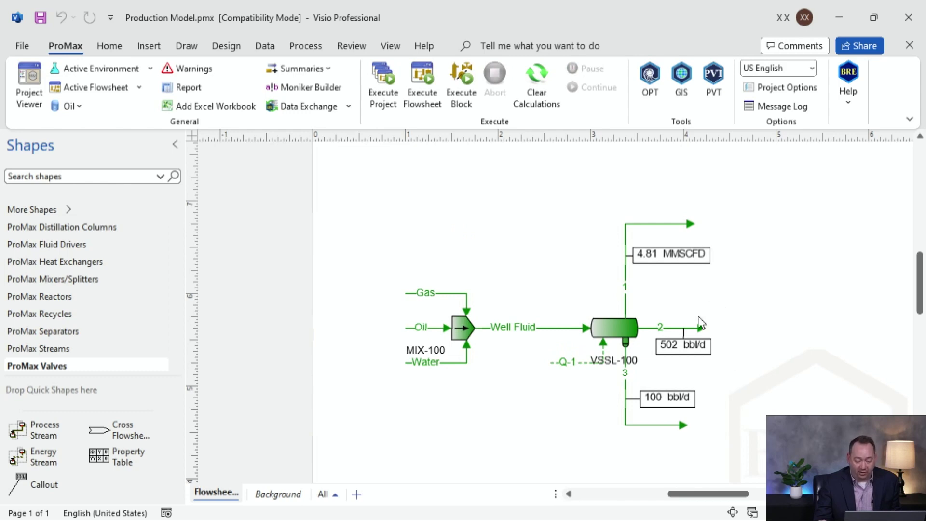
- Open the solver attached to the Water stream's total Std Liquid Volumetric Flow
{"action": "double_click", "coordinate": [456, 365]}
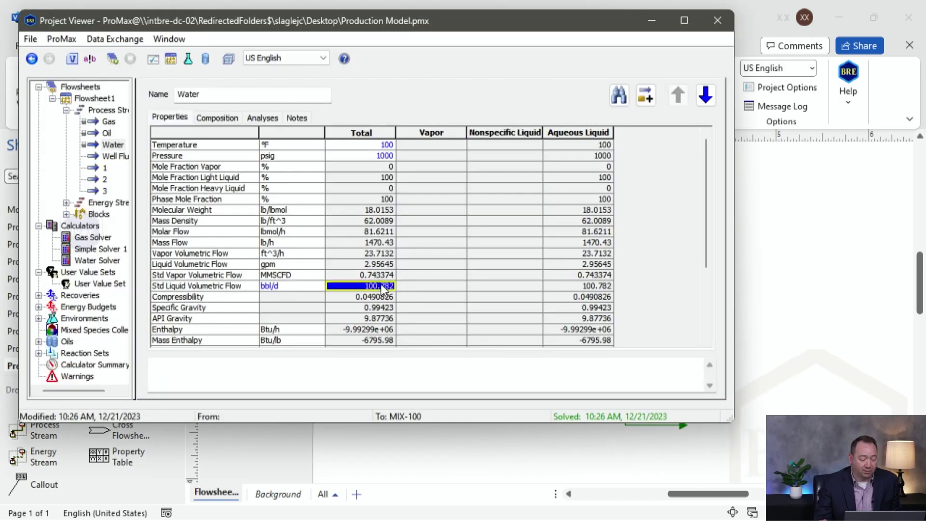
{"action": "double_click", "coordinate": [381, 287]}
{"action": "left_click", "coordinate": [203, 265]}
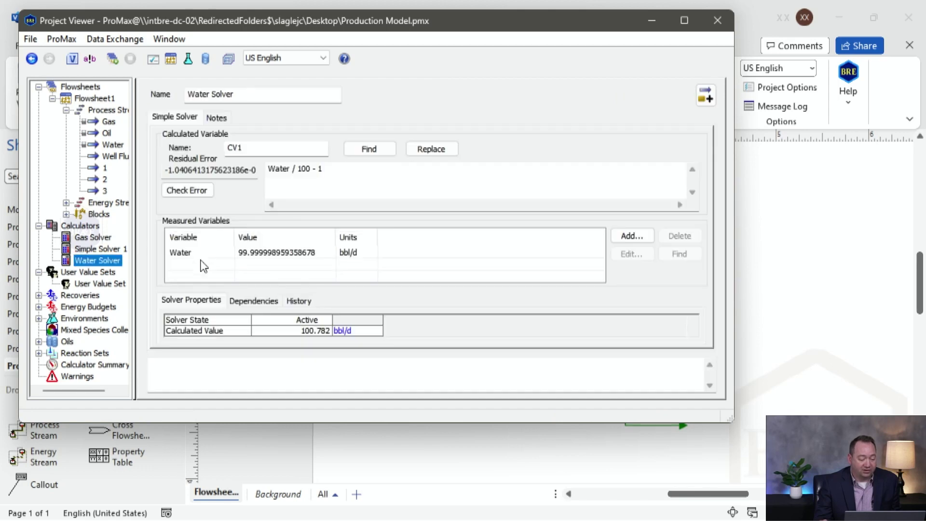
- Add the Water Flow parameter from User Value Set 1 to the Water Solver as a measured variable named MesWater in bbl/d
{"action": "left_click", "coordinate": [619, 237]}
{"action": "scroll", "coordinate": [289, 241], "scroll_direction": "down", "scroll_amount": 5}
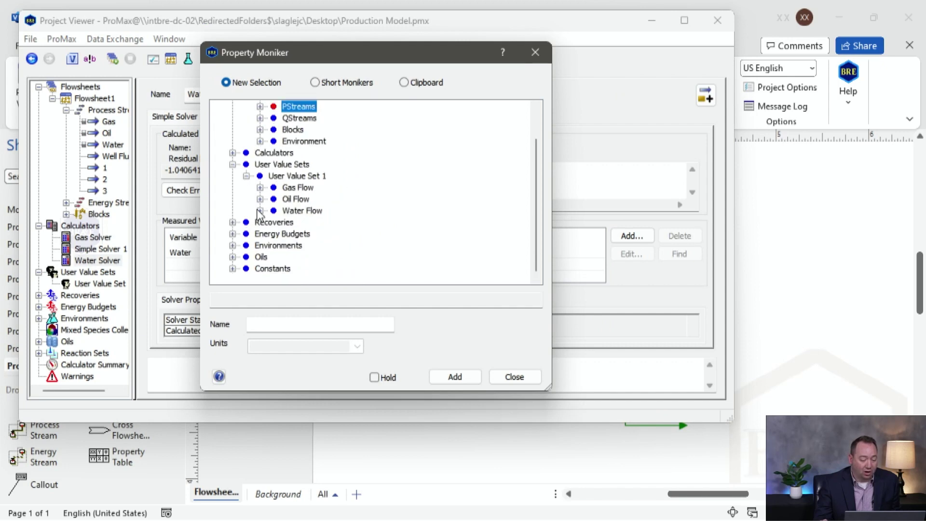
{"action": "left_click", "coordinate": [259, 215]}
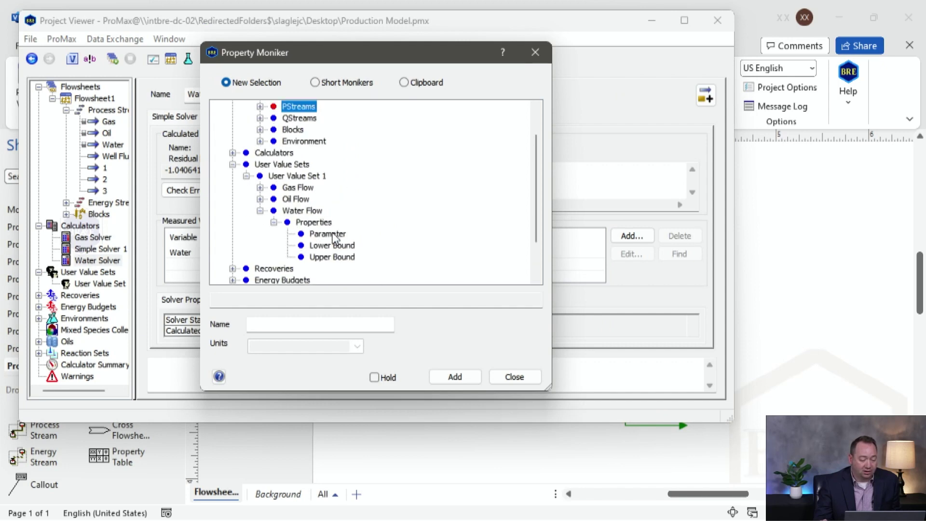
{"action": "left_click", "coordinate": [327, 233]}
{"action": "left_click", "coordinate": [299, 321]}
{"action": "type", "text": "MesWater"}
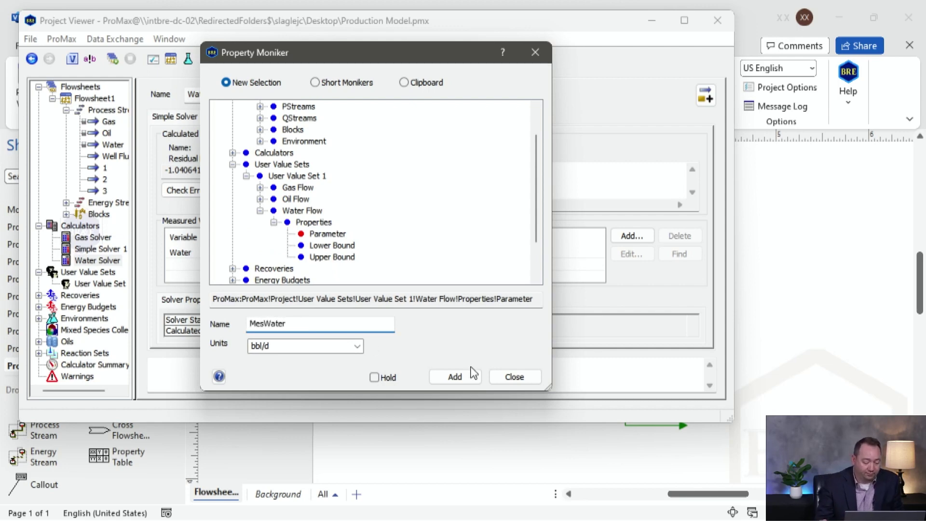
{"action": "left_click", "coordinate": [454, 377]}
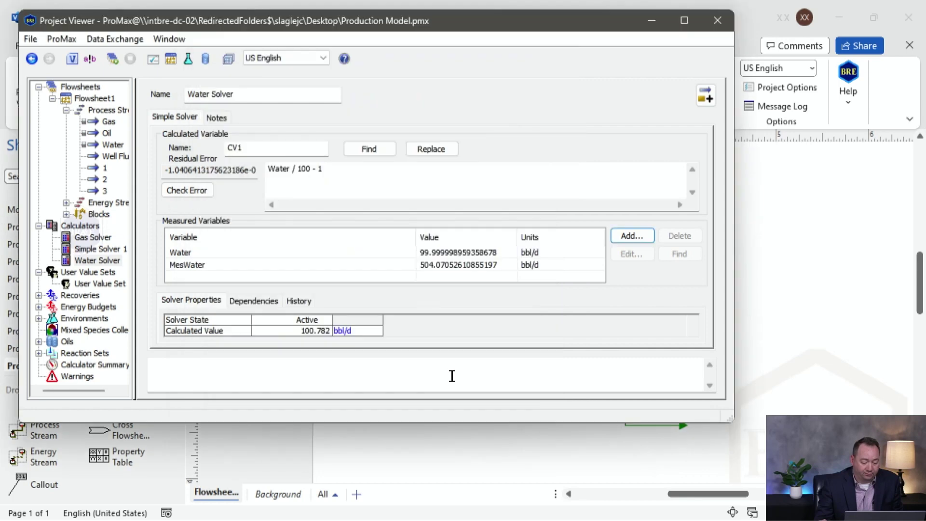
- Replace the fixed target in the Water Solver equation so it reads Water / MesWater - 1, and execute the project
{"action": "left_click", "coordinate": [207, 266]}
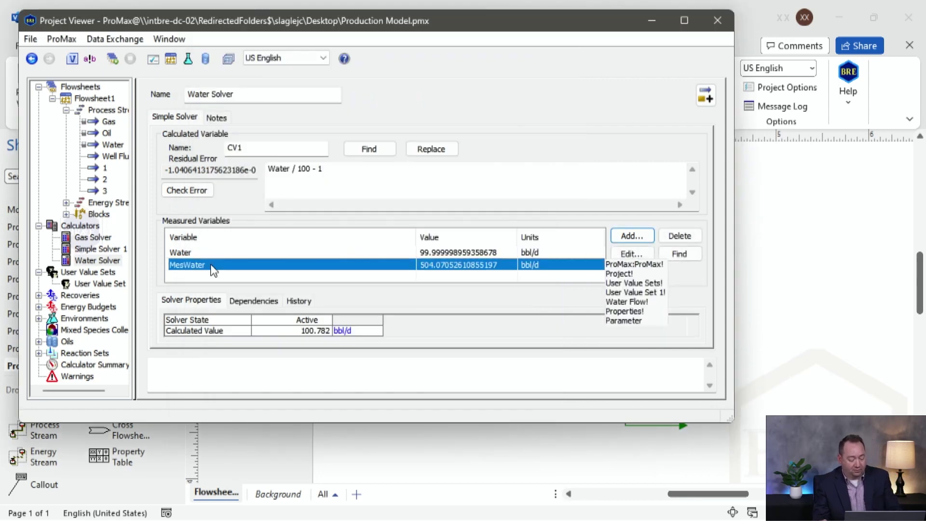
{"action": "double_click", "coordinate": [305, 168]}
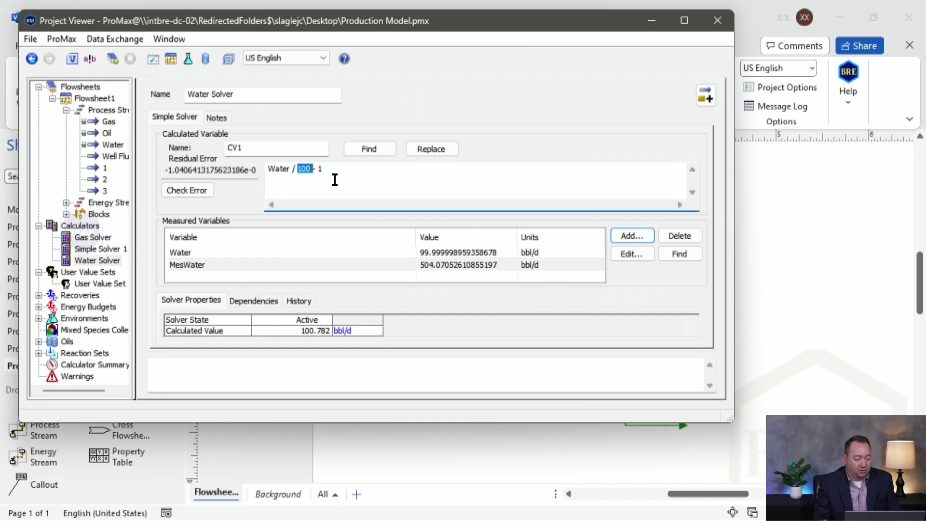
{"action": "type", "text": "MesWater"}
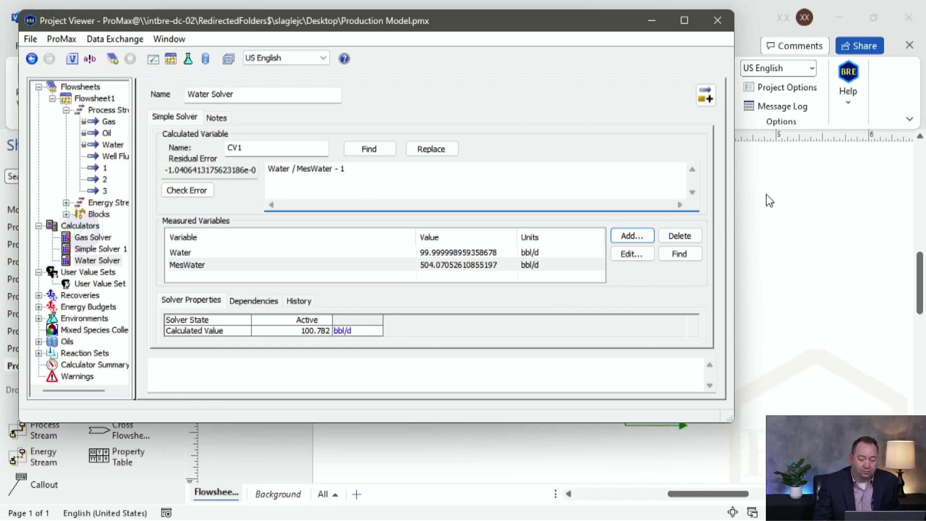
{"action": "left_click", "coordinate": [718, 19]}
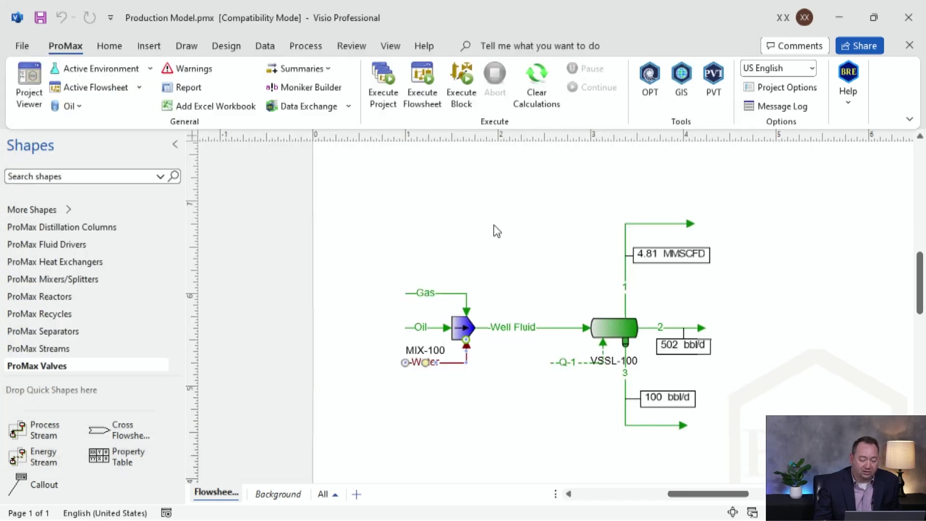
{"action": "left_click", "coordinate": [383, 83]}
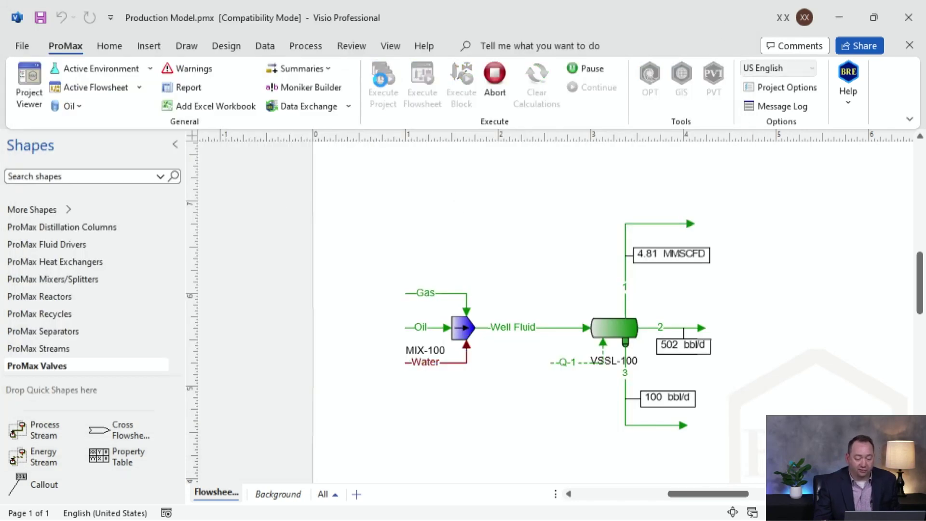